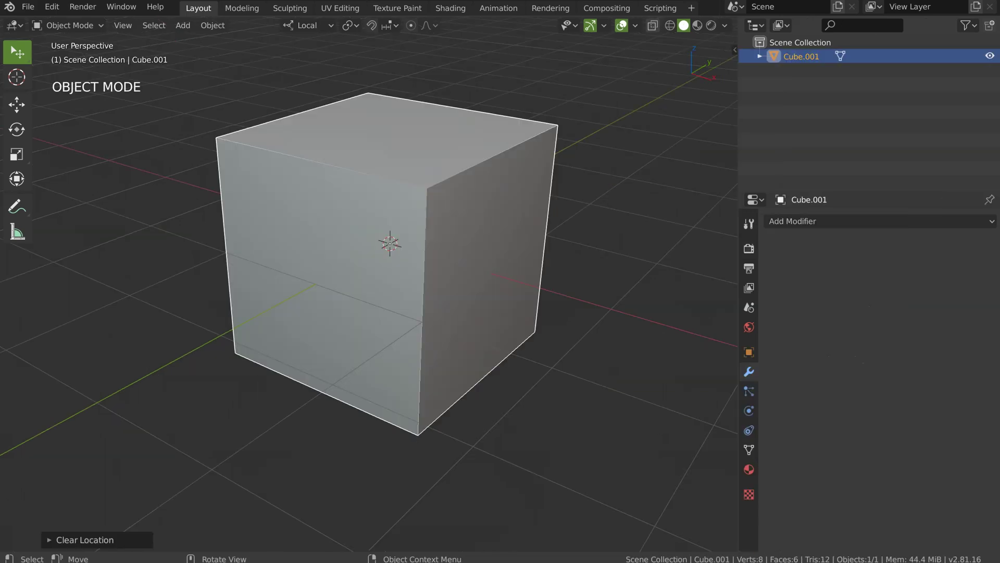
Open the Blender manual and read the introduction to modifiers.
{"action": "left_click", "coordinate": [155, 8]}
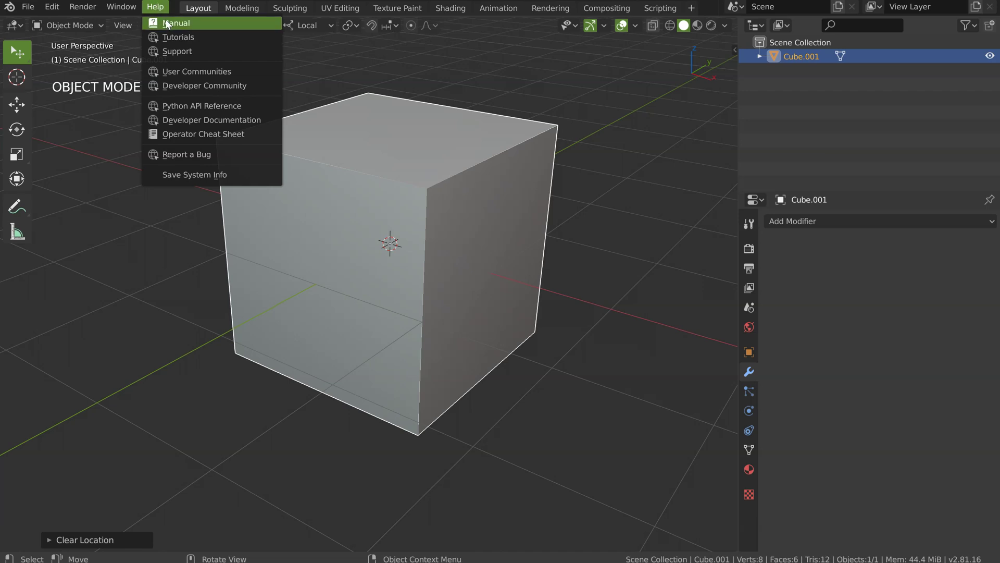
{"action": "left_click", "coordinate": [165, 22]}
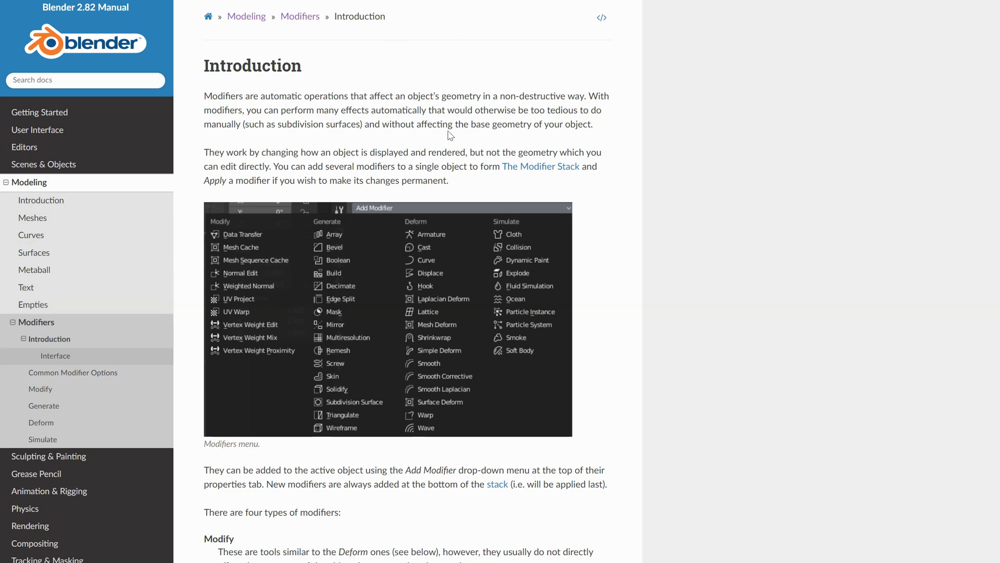
{"action": "left_click_drag", "start_coordinate": [206, 95], "coordinate": [583, 97]}
{"action": "left_click", "coordinate": [559, 143]}
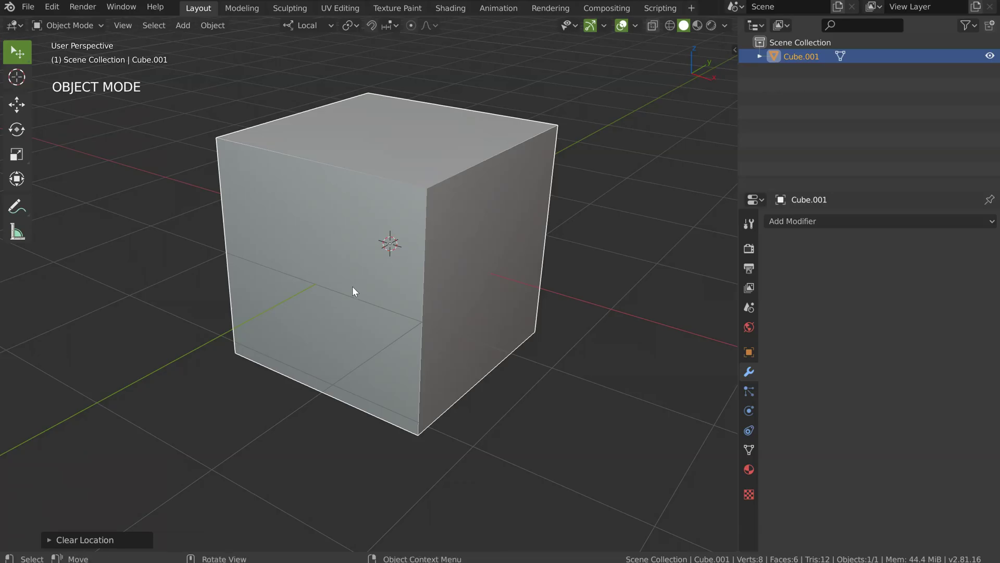
Add an angle-limited Bevel modifier to the cube with a width of about 0.12.
{"action": "middle_click_drag", "start_coordinate": [352, 286], "coordinate": [401, 232]}
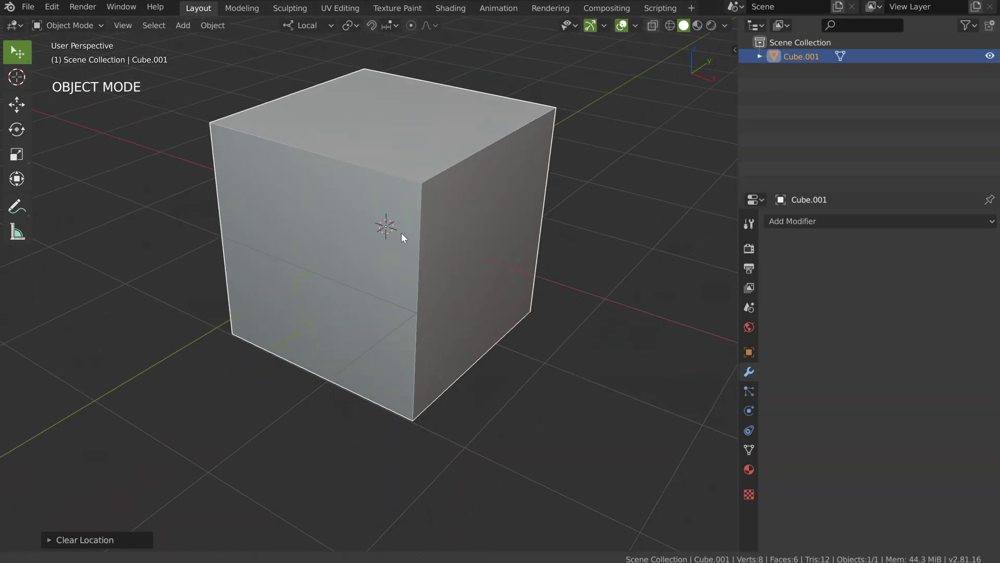
{"action": "key", "text": "shift+space"}
{"action": "left_click", "coordinate": [463, 248]}
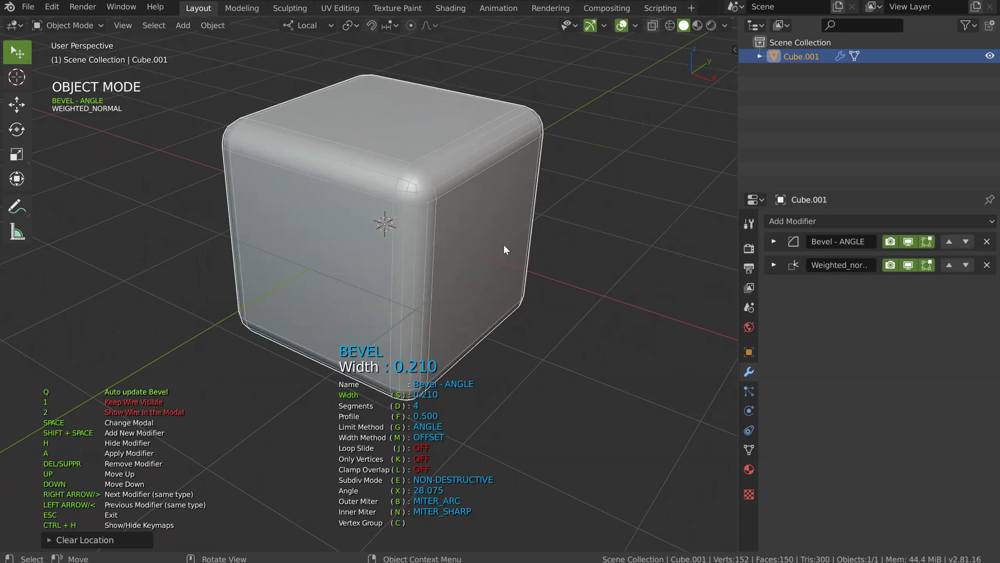
{"action": "key", "text": "space"}
Try different segment counts on the cube's Bevel modifier and set its profile to about 0.44.
{"action": "key", "text": "d"}
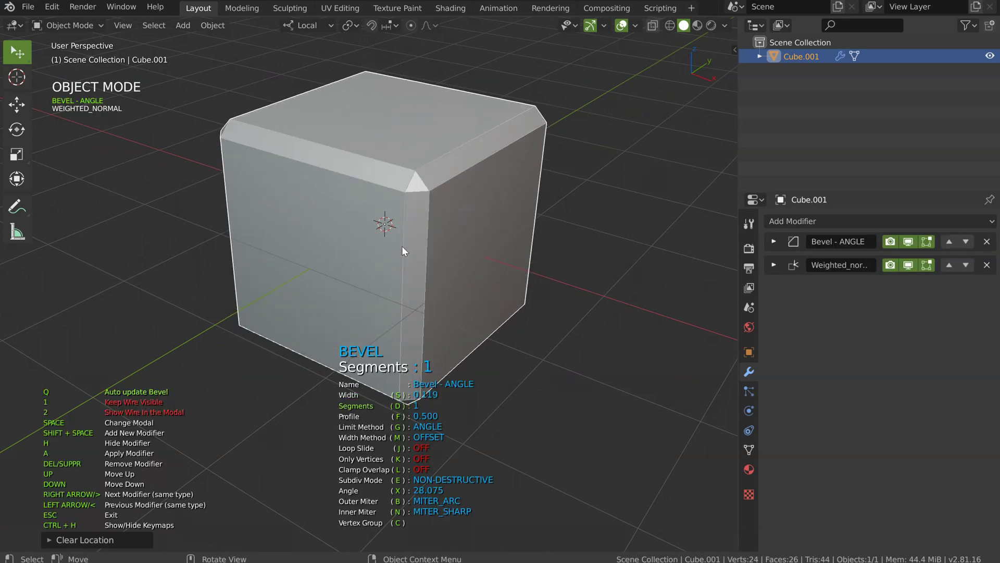
{"action": "left_click", "coordinate": [467, 236]}
{"action": "key", "text": "f"}
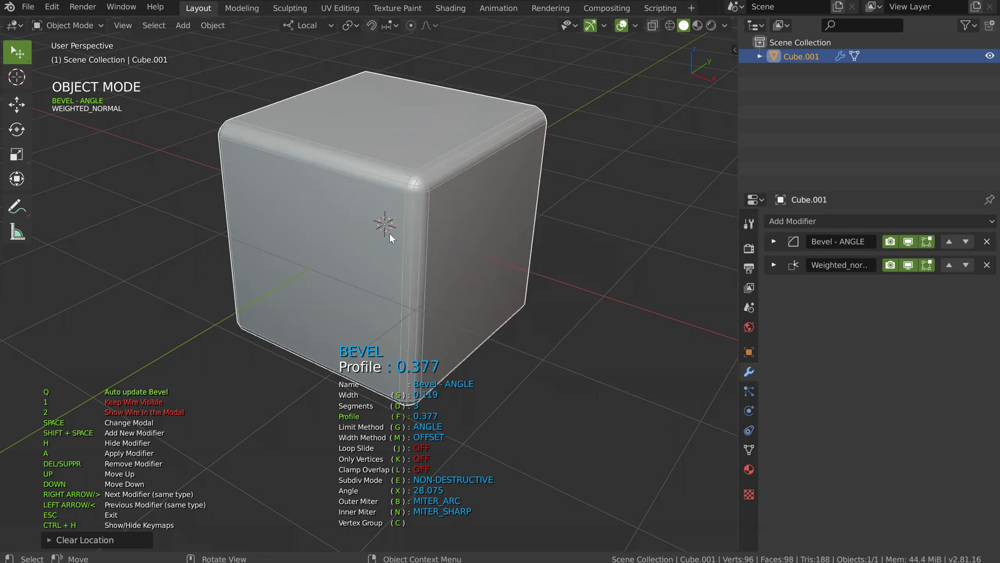
{"action": "key", "text": "d"}
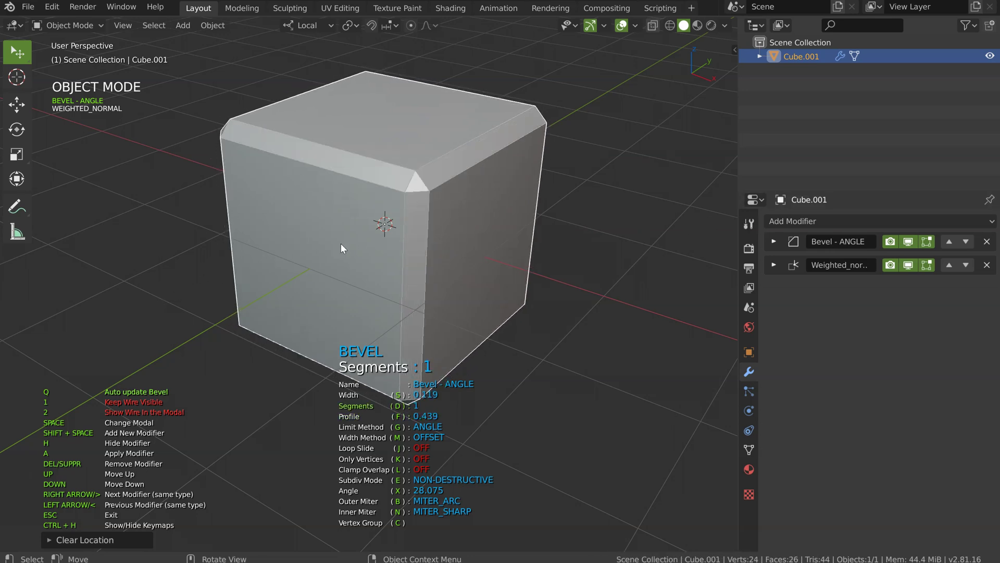
{"action": "left_click", "coordinate": [470, 236]}
{"action": "key", "text": "Escape"}
Remove the Bevel modifier from the cube, keeping the weighted normal modifier.
{"action": "middle_click_drag", "start_coordinate": [464, 161], "coordinate": [414, 157], "text": "ctrl"}
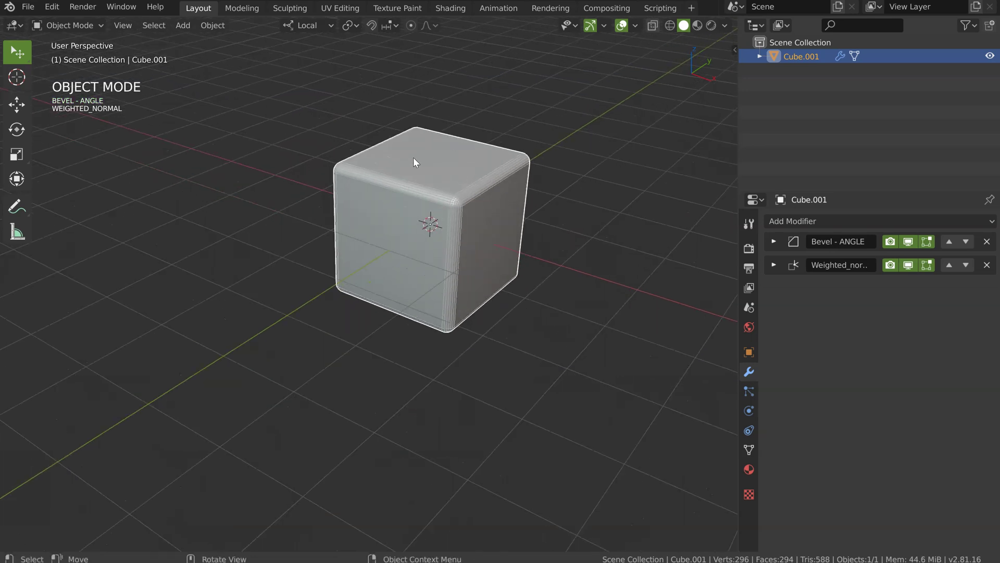
{"action": "key", "text": "alt+q"}
{"action": "left_click", "coordinate": [512, 221]}
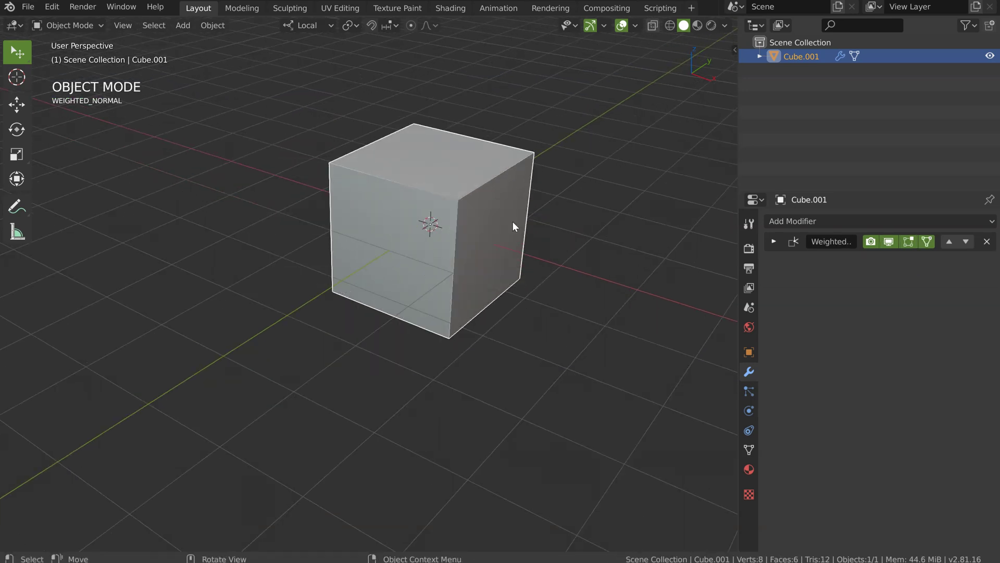
Stack two Bevel modifiers on the cube, giving the second one 4 segments and a width of about 0.04.
{"action": "key", "text": "alt+q"}
{"action": "left_click", "coordinate": [513, 226]}
{"action": "key", "text": "d"}
{"action": "key", "text": "shift+space"}
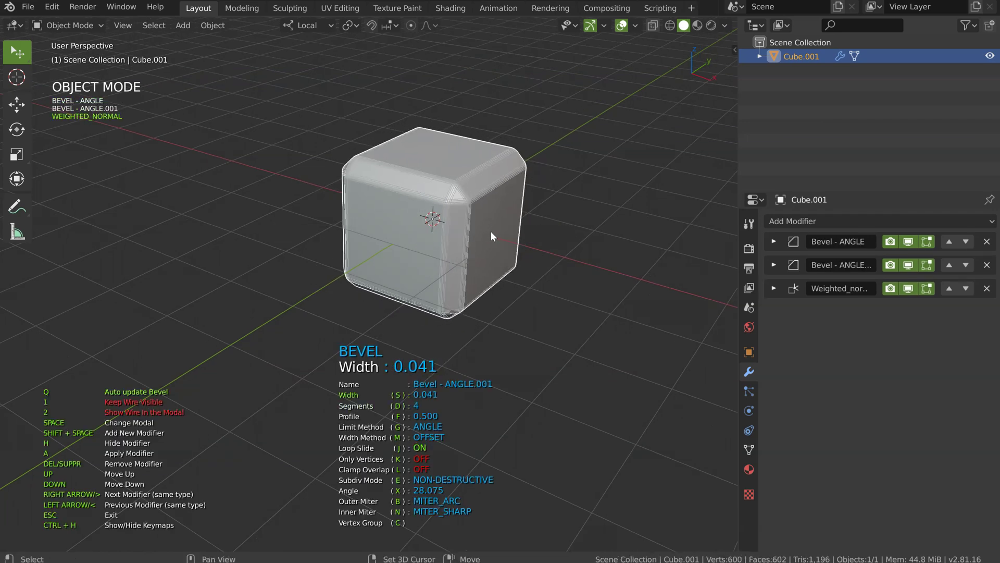
{"action": "middle_click_drag", "start_coordinate": [490, 232], "coordinate": [445, 218]}
Remove both stacked Bevel modifiers from the cube.
{"action": "key", "text": "alt+q"}
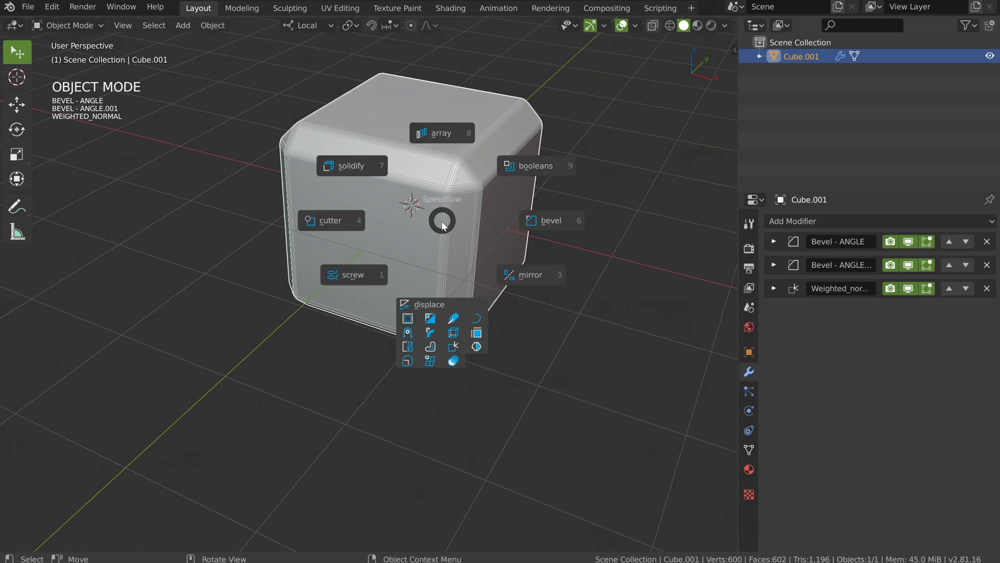
{"action": "left_click", "coordinate": [544, 221]}
{"action": "scroll", "coordinate": [469, 194], "scroll_direction": "down", "scroll_amount": 3}
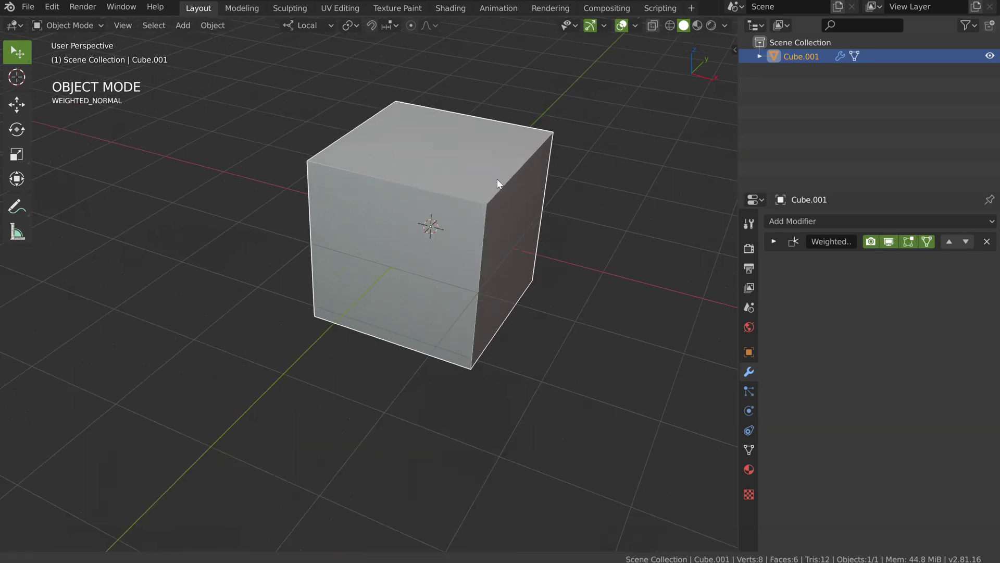
Duplicate the cube and place the copy beside the original in the negative direction of its local X axis.
{"action": "middle_click_drag", "start_coordinate": [429, 193], "coordinate": [503, 208], "text": "shift"}
{"action": "middle_click_drag", "start_coordinate": [430, 261], "coordinate": [510, 269]}
{"action": "key", "text": "shift+d"}
{"action": "key", "text": "x"}
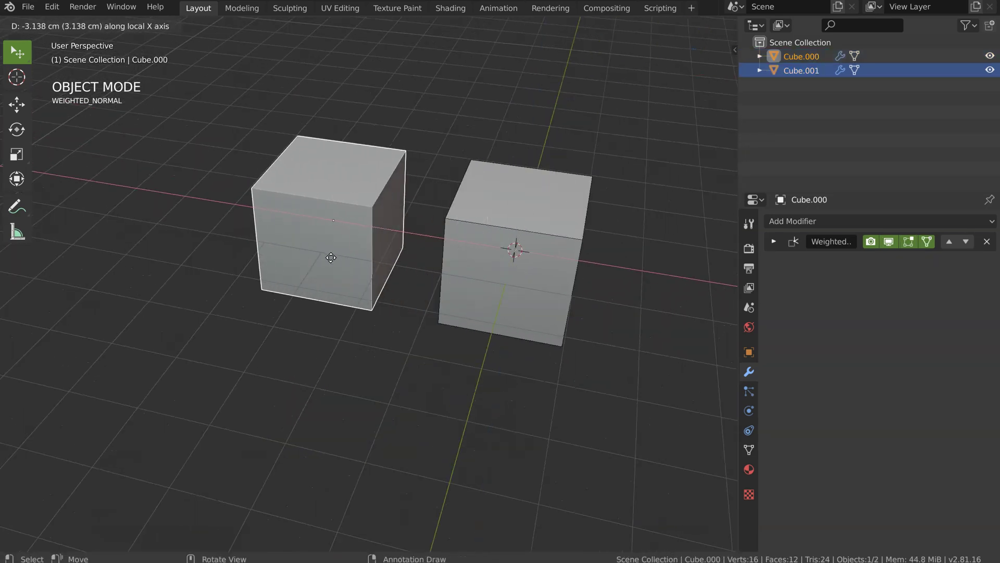
{"action": "left_click", "coordinate": [293, 235]}
Bevel all edges of the duplicated cube's mesh with 5 segments and a width of about 0.04 cm.
{"action": "middle_click_drag", "start_coordinate": [292, 236], "coordinate": [415, 170]}
{"action": "scroll", "coordinate": [417, 252], "scroll_direction": "up", "scroll_amount": 5}
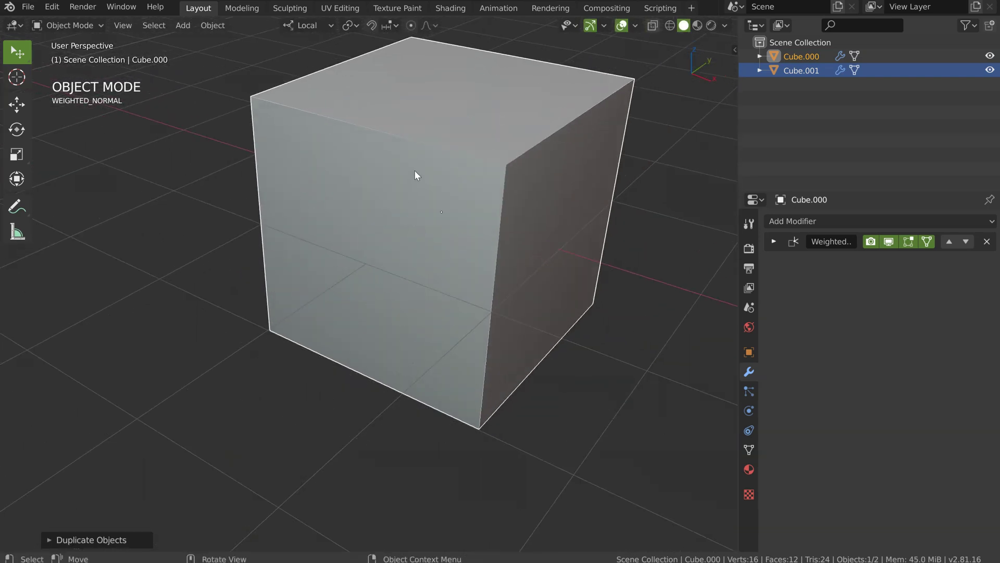
{"action": "key", "text": "Tab"}
{"action": "key", "text": "ctrl+b"}
{"action": "scroll", "coordinate": [468, 257], "scroll_direction": "down", "scroll_amount": 1}
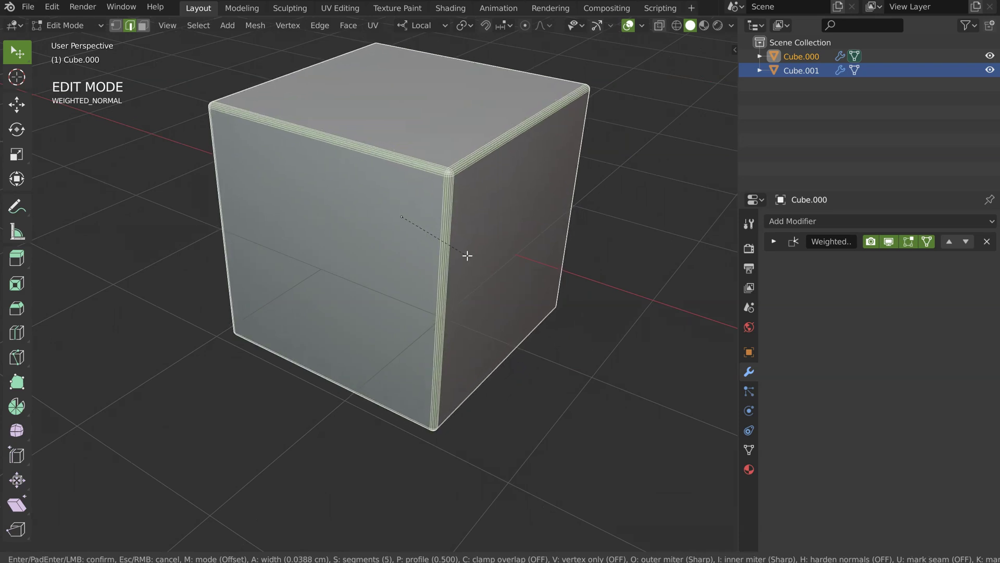
{"action": "left_click", "coordinate": [466, 258]}
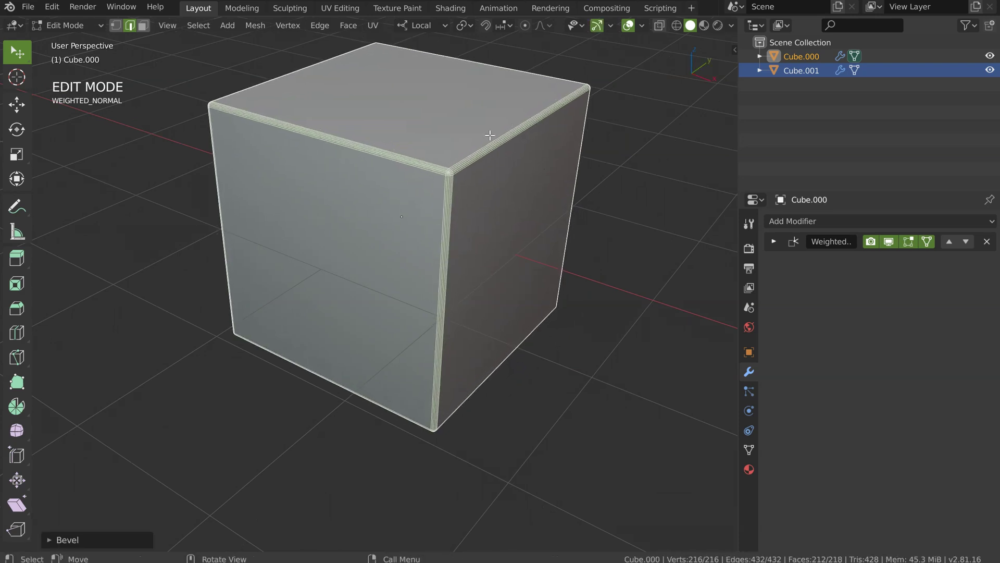
Set the edge bevel to 12 segments and a width of about 0.09 cm, and return to Object Mode.
{"action": "left_click", "coordinate": [48, 540]}
{"action": "left_click", "coordinate": [177, 352]}
{"action": "type", "text": "1"}
{"action": "key", "text": "Return"}
{"action": "left_click", "coordinate": [177, 353]}
{"action": "type", "text": "12"}
{"action": "key", "text": "Return"}
{"action": "mouse_move", "coordinate": [182, 337]}
{"action": "left_mouse_down"}
{"action": "mouse_move", "coordinate": [224, 337]}
{"action": "mouse_move", "coordinate": [177, 337]}
{"action": "left_mouse_up"}
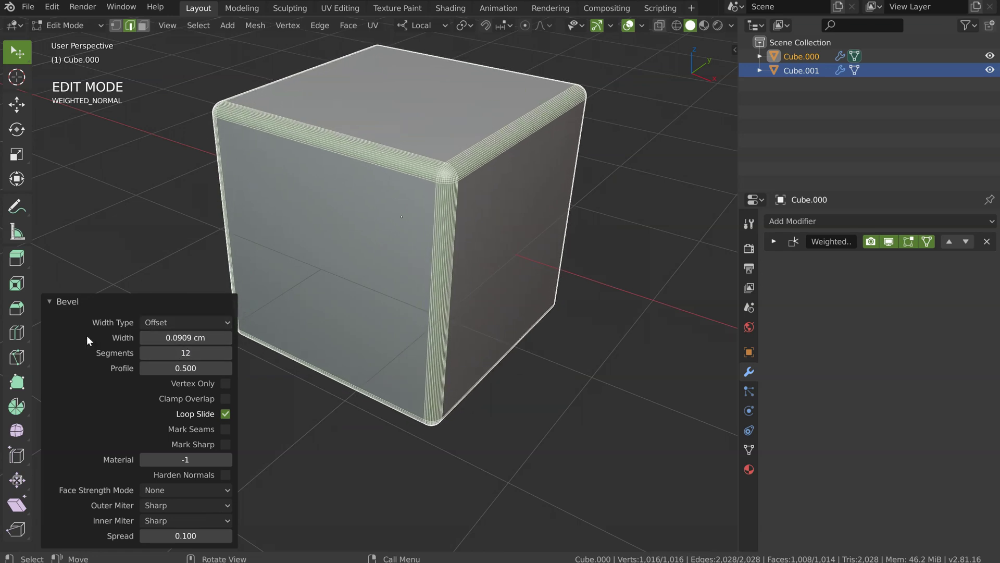
{"action": "left_click", "coordinate": [50, 301]}
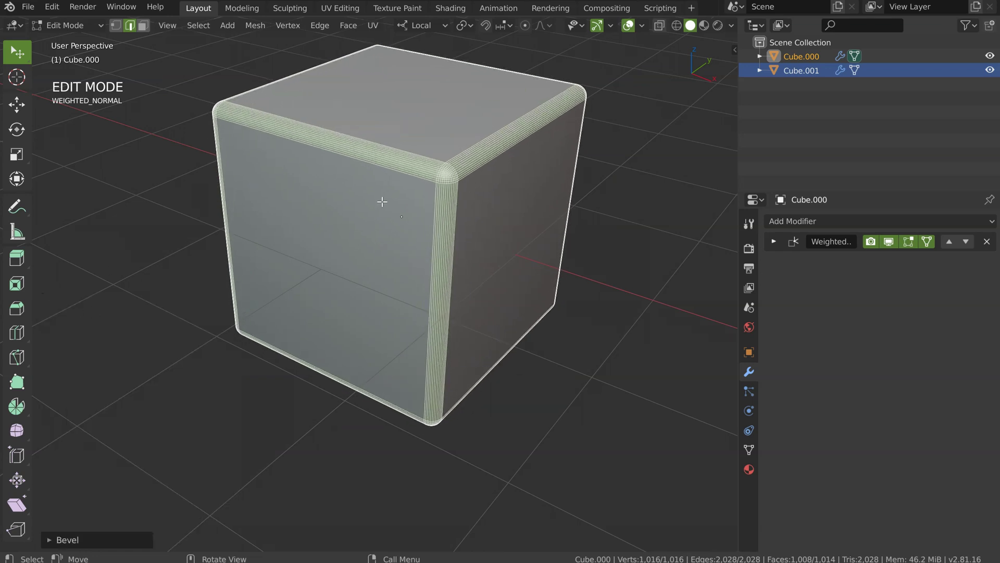
{"action": "key", "text": "Tab"}
{"action": "key", "text": "ctrl+KP_8"}
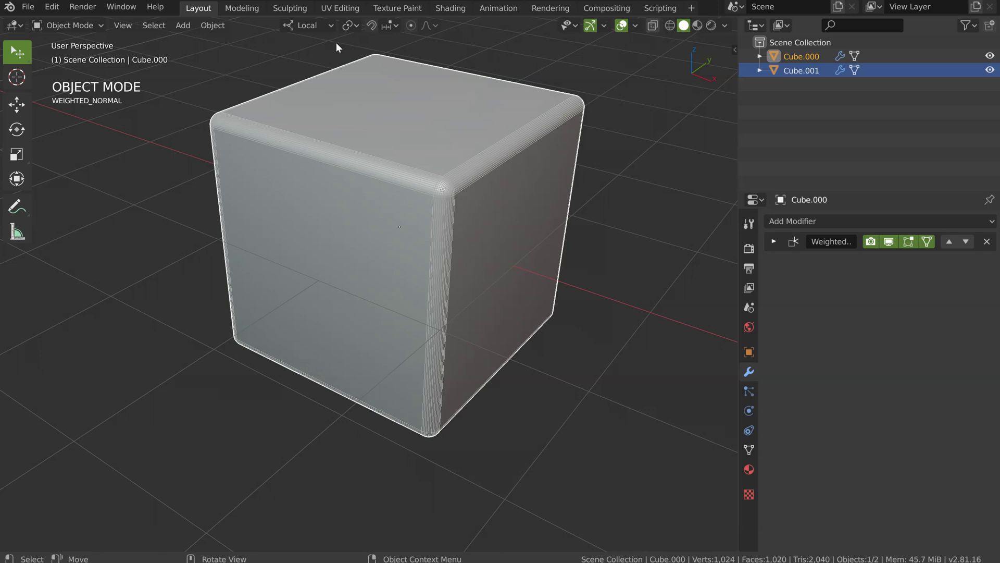
Add a Bevel modifier to the original cube with 5 segments and a width of about 0.17.
{"action": "middle_click_drag", "start_coordinate": [466, 182], "coordinate": [395, 114], "text": "shift"}
{"action": "left_click", "coordinate": [426, 242]}
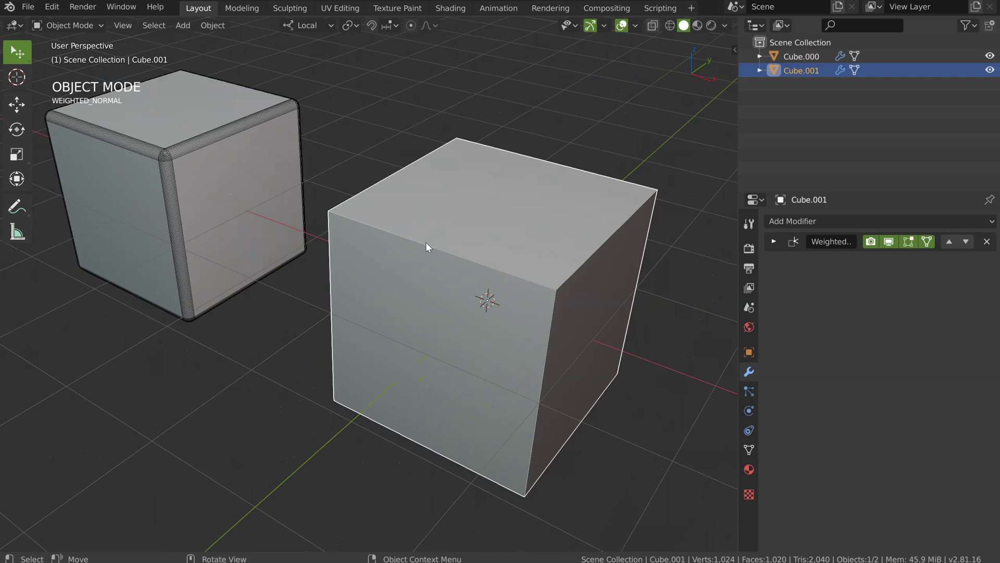
{"action": "middle_click_drag", "start_coordinate": [426, 241], "coordinate": [379, 198], "text": "shift"}
{"action": "key", "text": "shift+space"}
{"action": "left_click", "coordinate": [527, 205]}
{"action": "key", "text": "d"}
{"action": "left_click", "coordinate": [500, 208]}
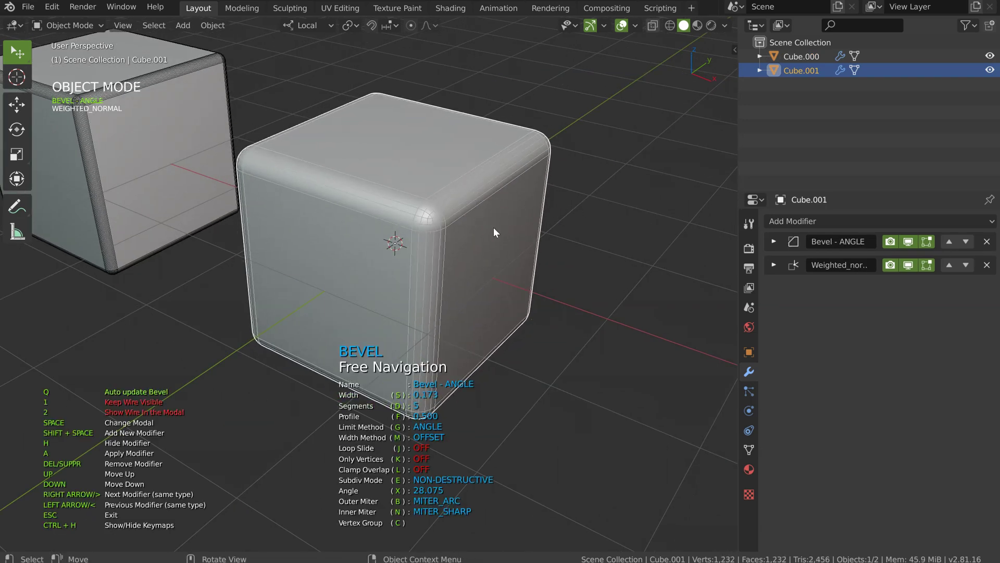
{"action": "key", "text": "Escape"}
Move the cube carrying the Bevel modifier along its local Y axis, away from the world origin.
{"action": "middle_click_drag", "start_coordinate": [483, 231], "coordinate": [439, 263]}
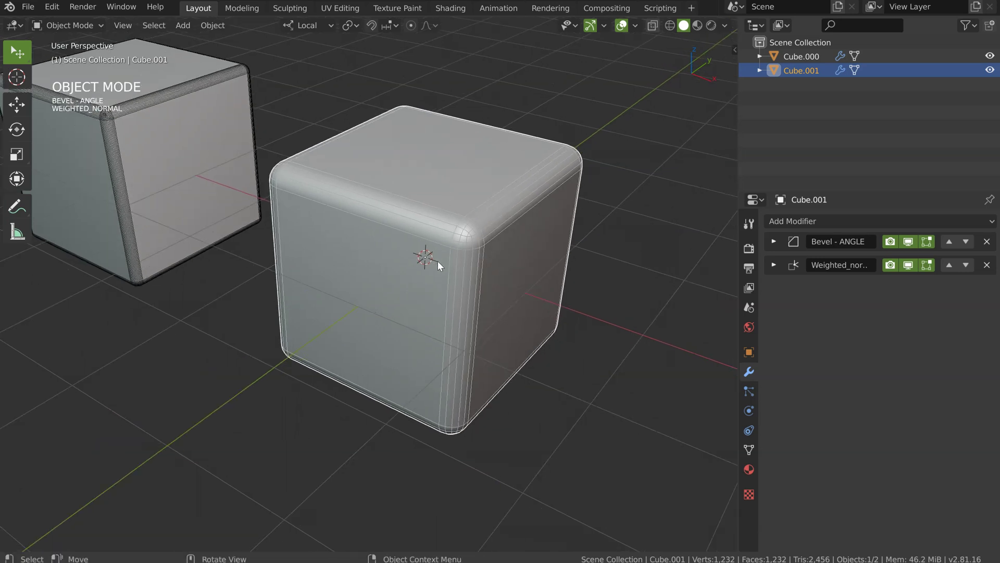
{"action": "key", "text": "g"}
{"action": "key", "text": "y"}
{"action": "left_click", "coordinate": [471, 252]}
{"action": "key", "text": "KP_Decimal"}
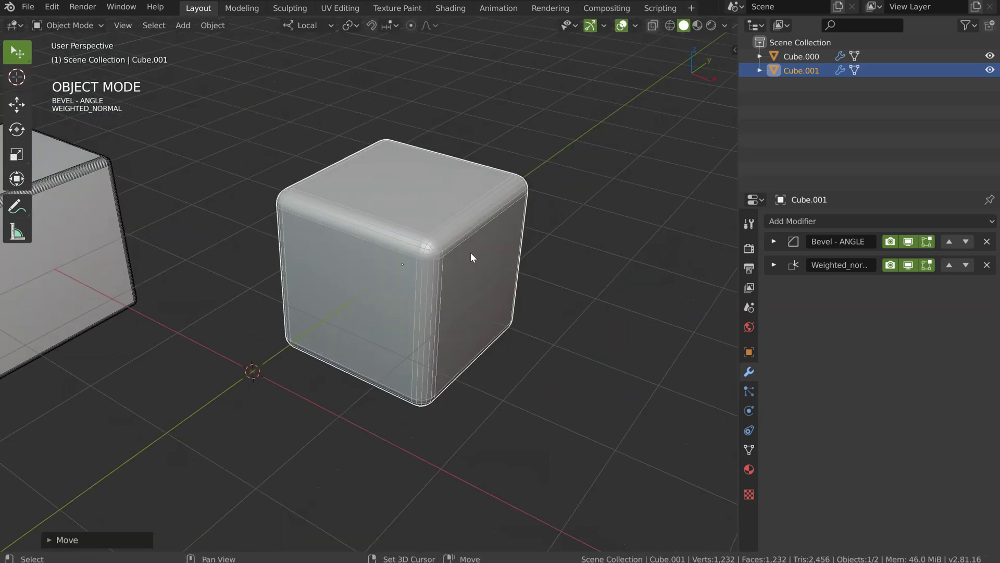
Readjust the moved cube's Bevel modifier to 4 segments, a width of about 0.16 and a profile of about 0.55.
{"action": "key", "text": "shift+alt+s"}
{"action": "left_click", "coordinate": [560, 219]}
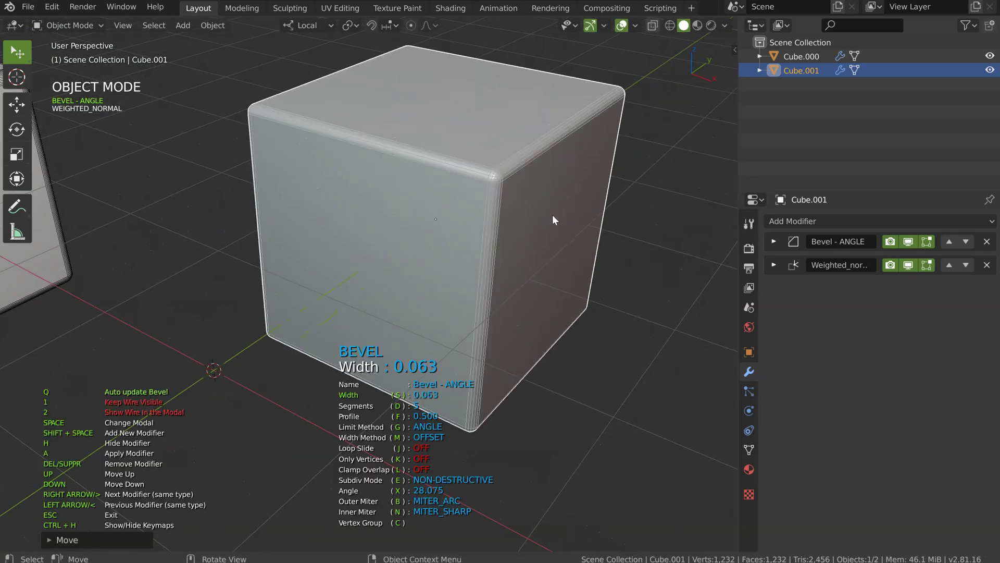
{"action": "key", "text": "d"}
{"action": "key", "text": "f"}
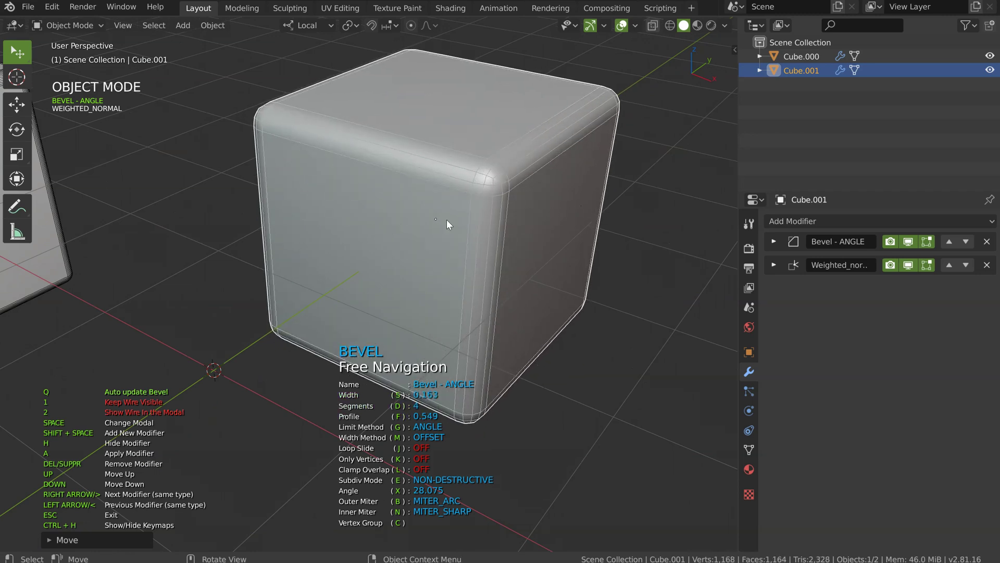
{"action": "middle_click_drag", "start_coordinate": [446, 220], "coordinate": [554, 155]}
{"action": "scroll", "coordinate": [554, 155], "scroll_direction": "down", "scroll_amount": 5}
{"action": "middle_click_drag", "start_coordinate": [398, 206], "coordinate": [452, 215]}
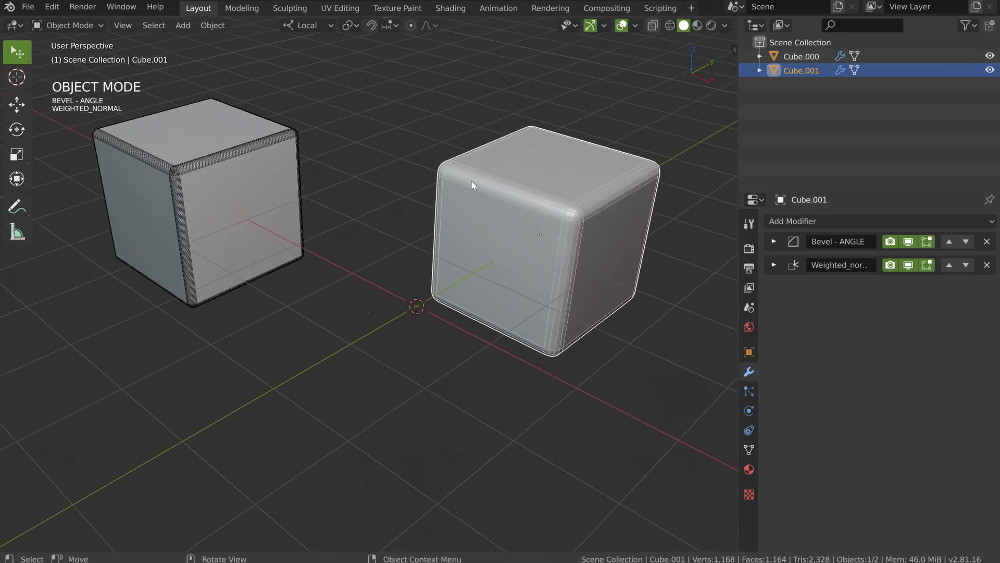
Look over the Speedflow modifier tools and the full list of modifiers that can be added.
{"action": "key", "text": "alt+s"}
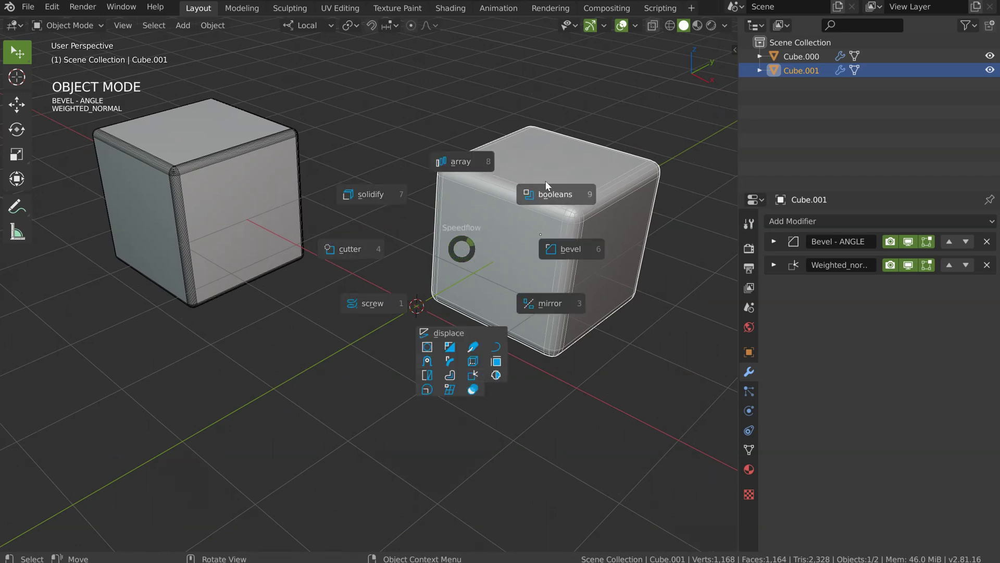
{"action": "left_click", "coordinate": [459, 242]}
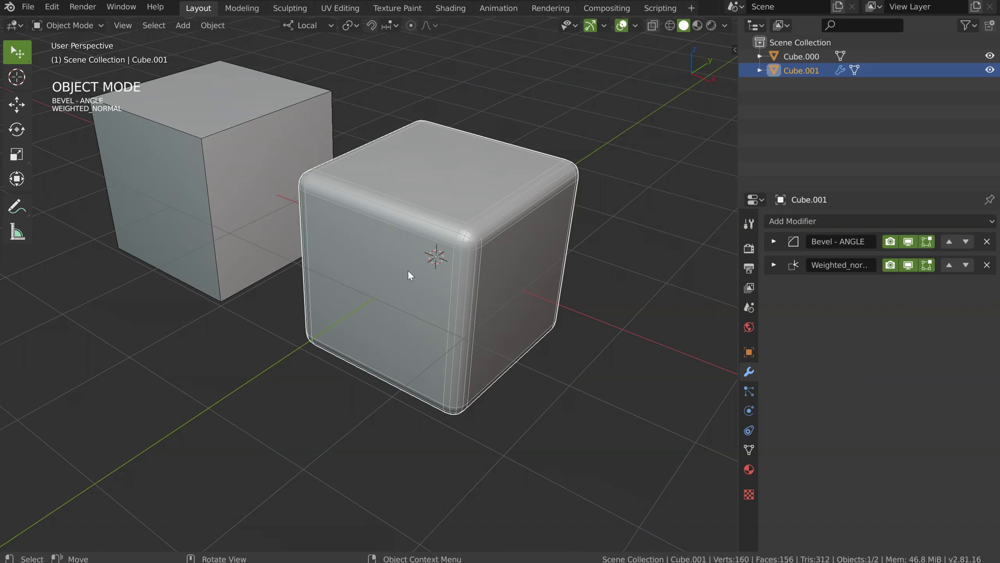
{"action": "left_click", "coordinate": [842, 219]}
{"action": "left_click", "coordinate": [838, 222]}
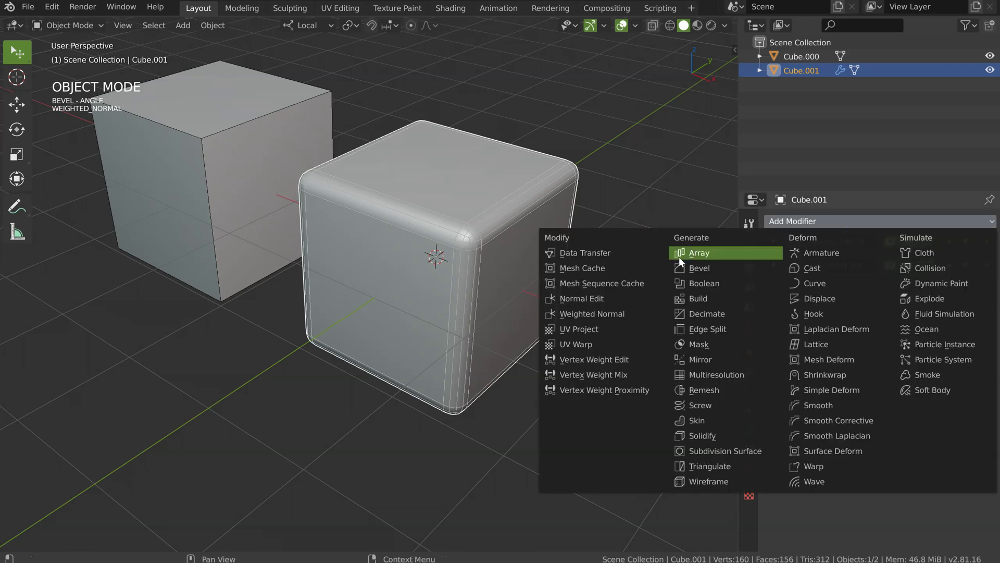
{"action": "key", "text": "Escape"}
Expand the Bevel modifier's settings, examine its parameters and collapse them again.
{"action": "left_click", "coordinate": [773, 242]}
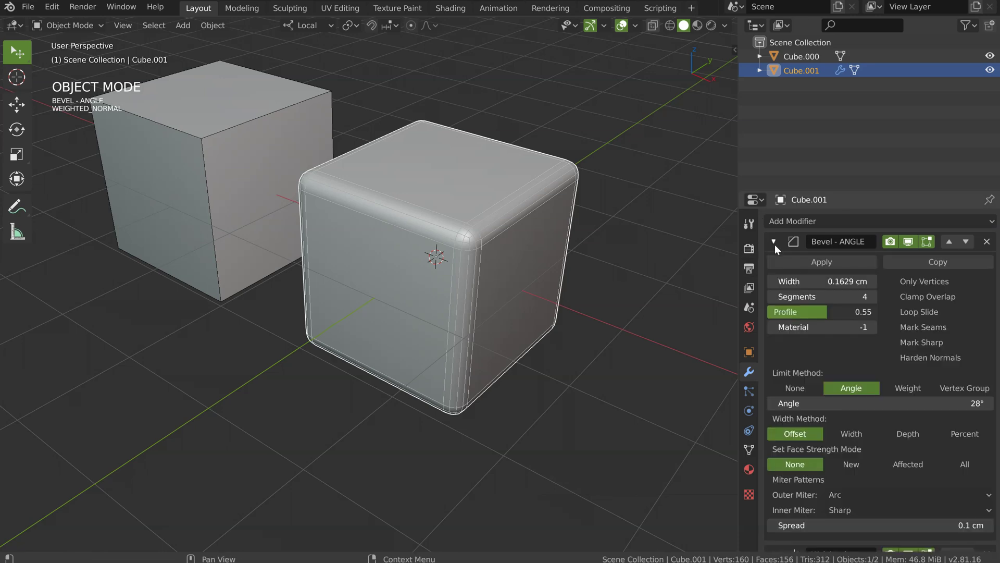
{"action": "scroll", "coordinate": [778, 335], "scroll_direction": "down", "scroll_amount": 1}
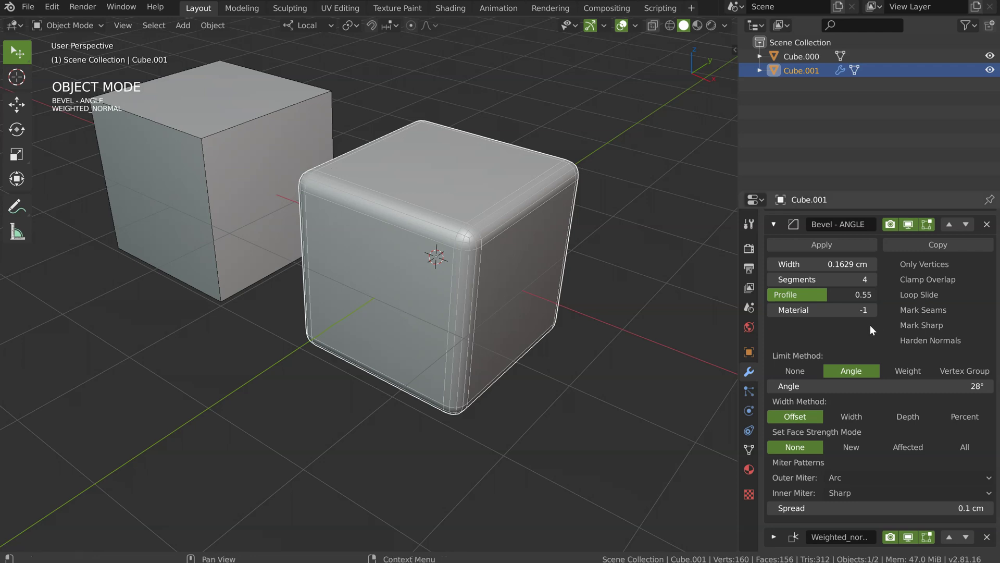
{"action": "scroll", "coordinate": [834, 375], "scroll_direction": "up", "scroll_amount": 1}
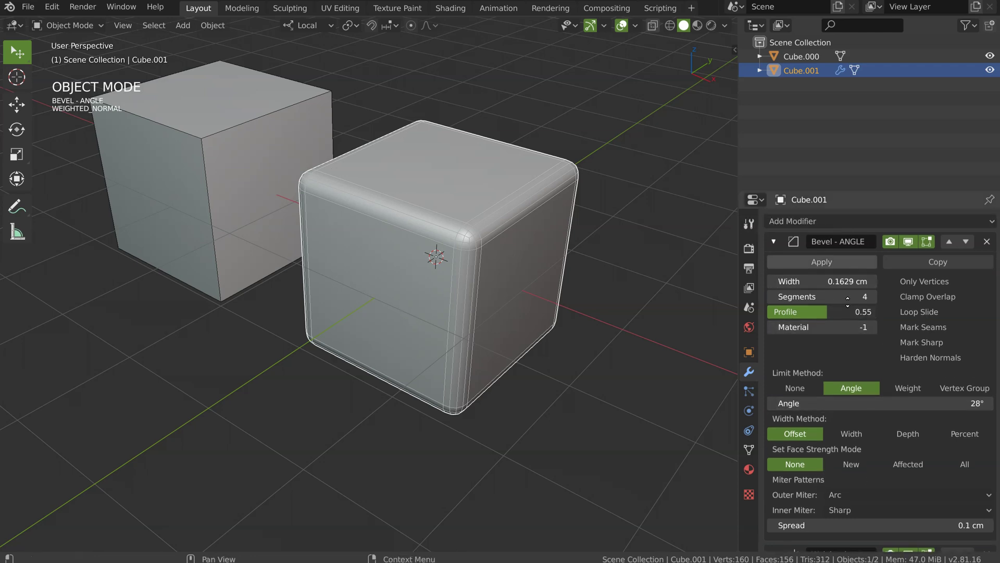
{"action": "left_click", "coordinate": [775, 241]}
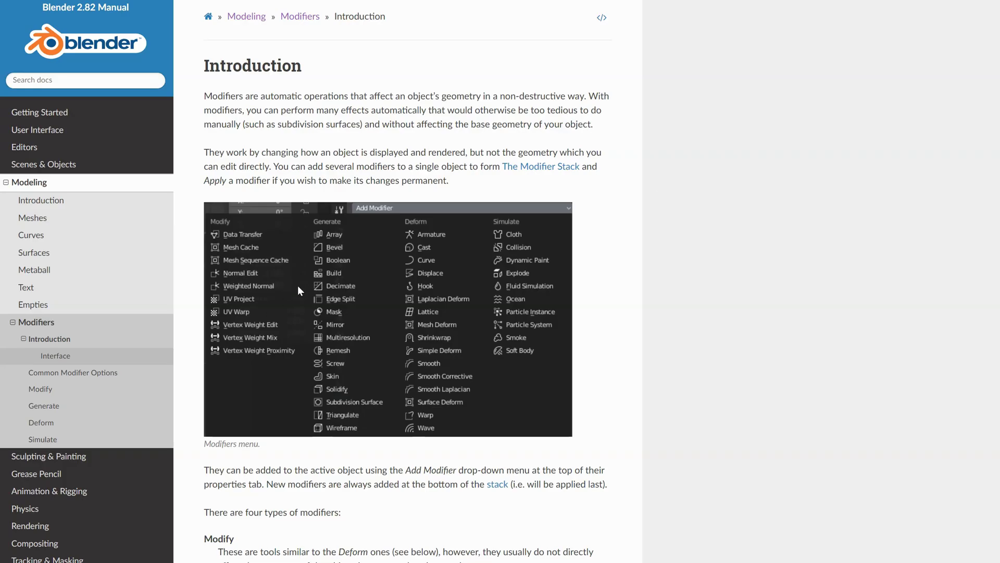
Read through the manual's Modifiers introduction, including its Interface section.
{"action": "scroll", "coordinate": [651, 125], "scroll_direction": "down", "scroll_amount": 10}
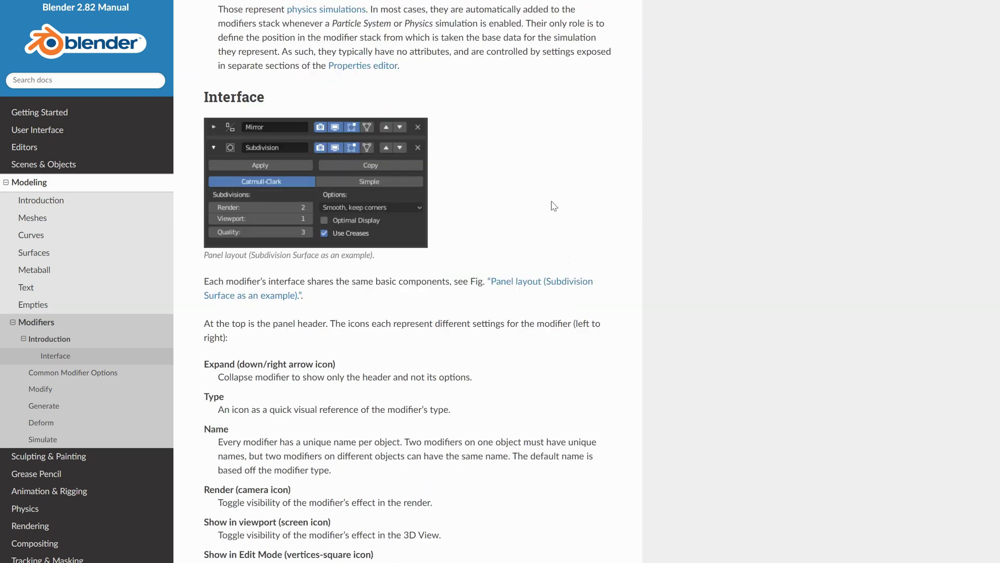
{"action": "scroll", "coordinate": [402, 256], "scroll_direction": "down", "scroll_amount": 8}
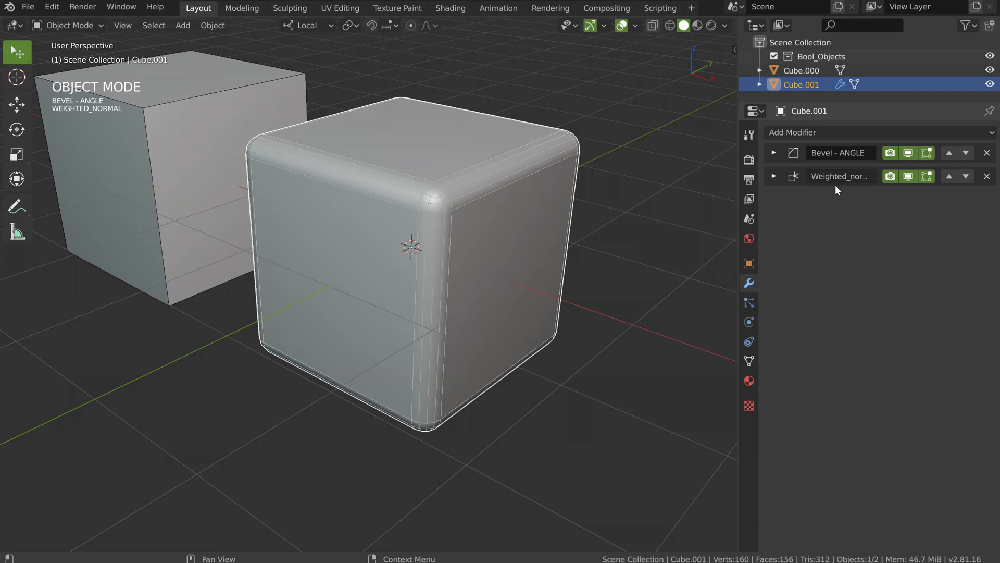
Add an Array and a Displace modifier to the beveled cube and collapse both modifiers' settings.
{"action": "left_click", "coordinate": [795, 133]}
{"action": "left_click", "coordinate": [693, 162]}
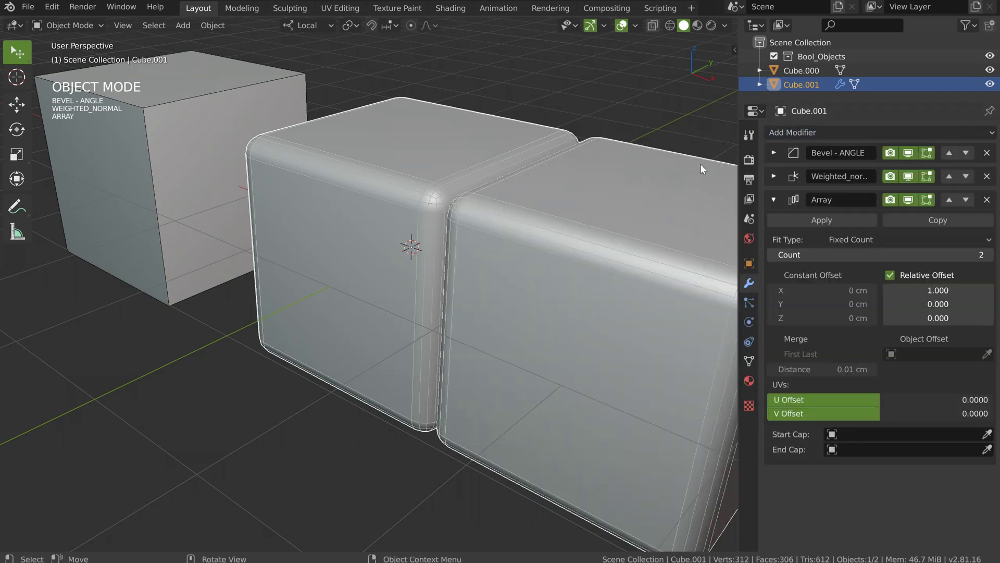
{"action": "left_click", "coordinate": [812, 132]}
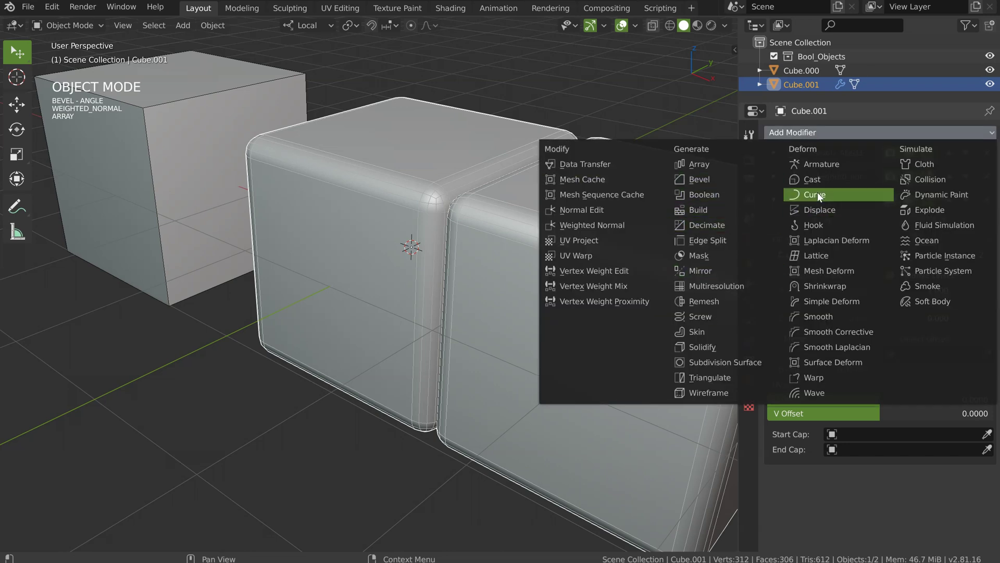
{"action": "left_click", "coordinate": [829, 211]}
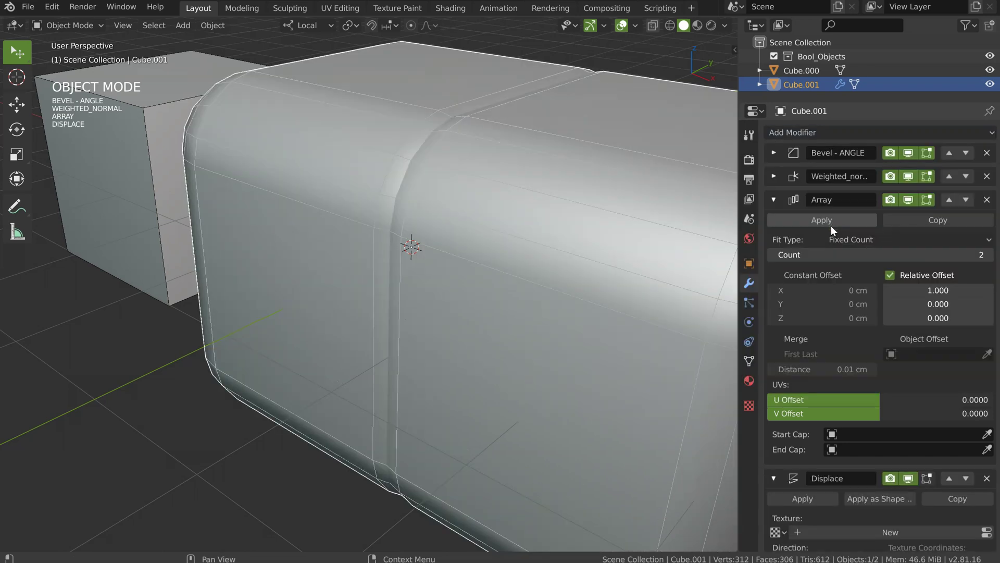
{"action": "left_click", "coordinate": [773, 200]}
{"action": "left_click", "coordinate": [775, 223]}
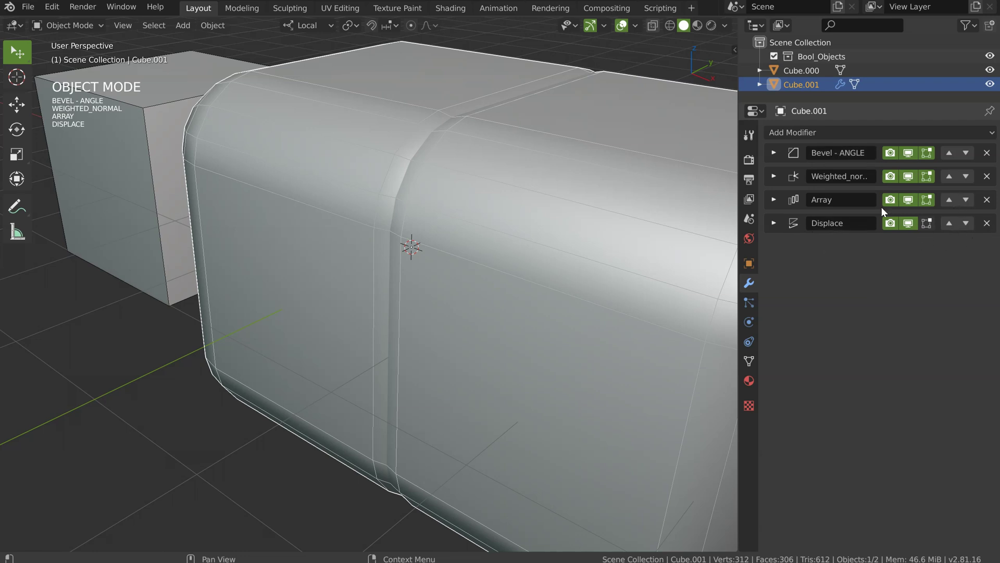
Move the Displace modifier to the top of the stack, and toggle its viewport display off and on.
{"action": "left_click", "coordinate": [950, 223]}
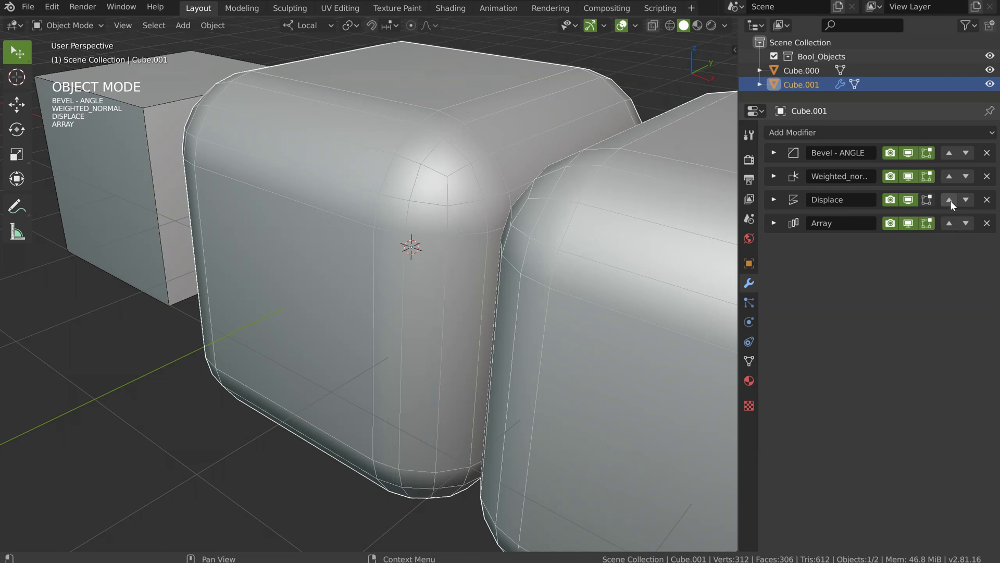
{"action": "left_click", "coordinate": [949, 201]}
{"action": "left_click", "coordinate": [952, 175]}
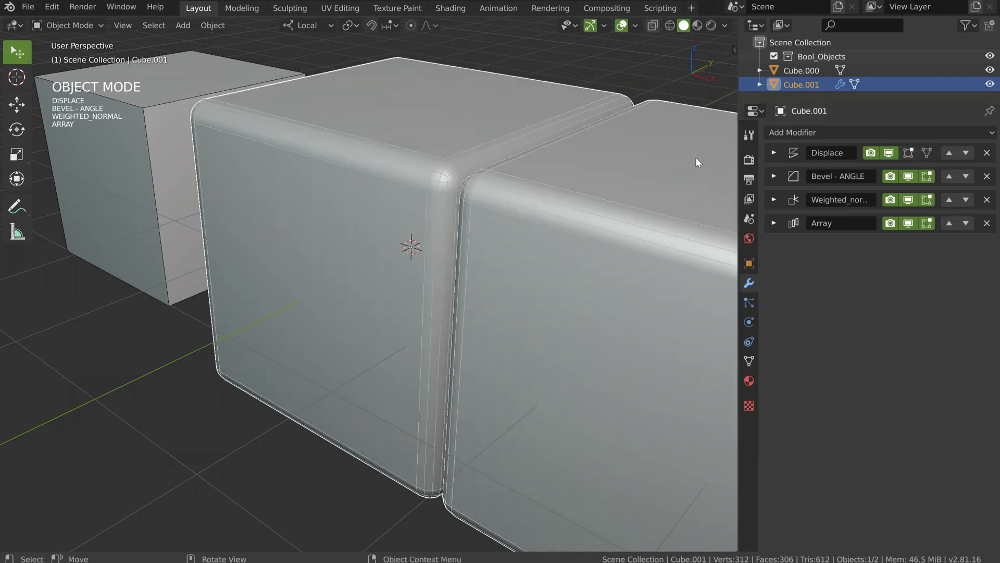
{"action": "left_click", "coordinate": [891, 152]}
{"action": "left_click", "coordinate": [891, 152]}
{"action": "left_click", "coordinate": [890, 153]}
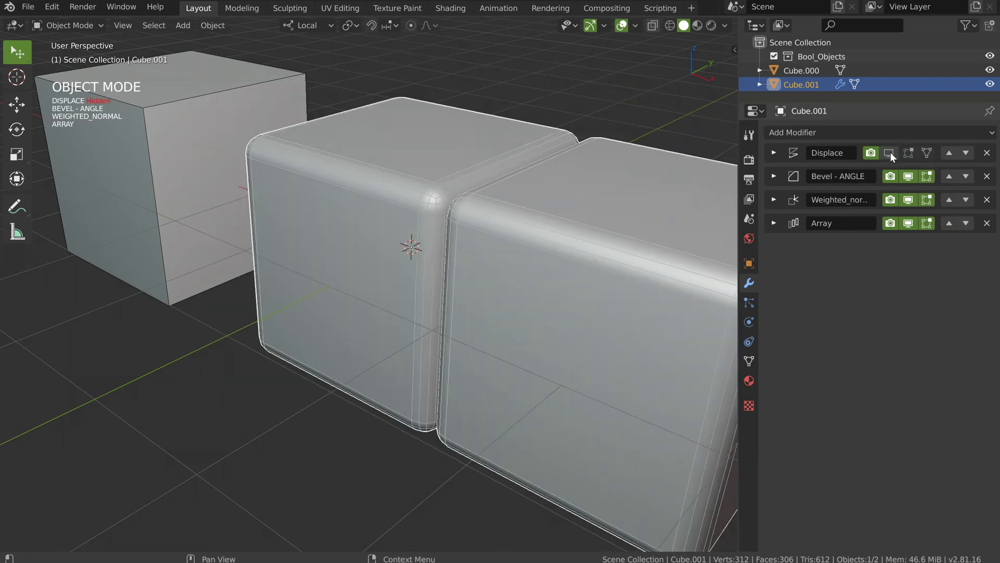
{"action": "left_click", "coordinate": [889, 153]}
Move the Displace modifier down to the end of the stack and back up above the Bevel modifier.
{"action": "left_click", "coordinate": [966, 152]}
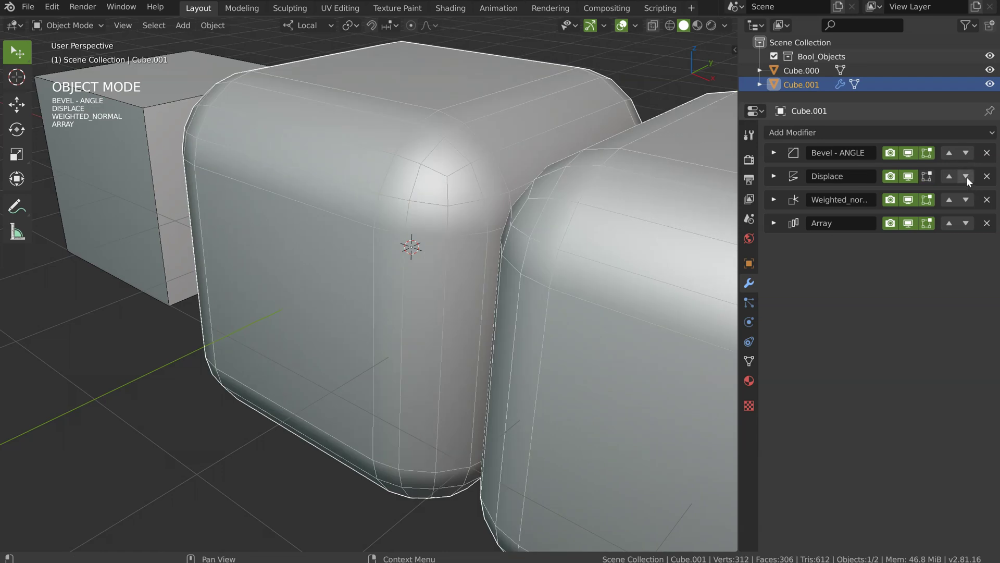
{"action": "left_click", "coordinate": [966, 175]}
{"action": "left_click", "coordinate": [967, 199]}
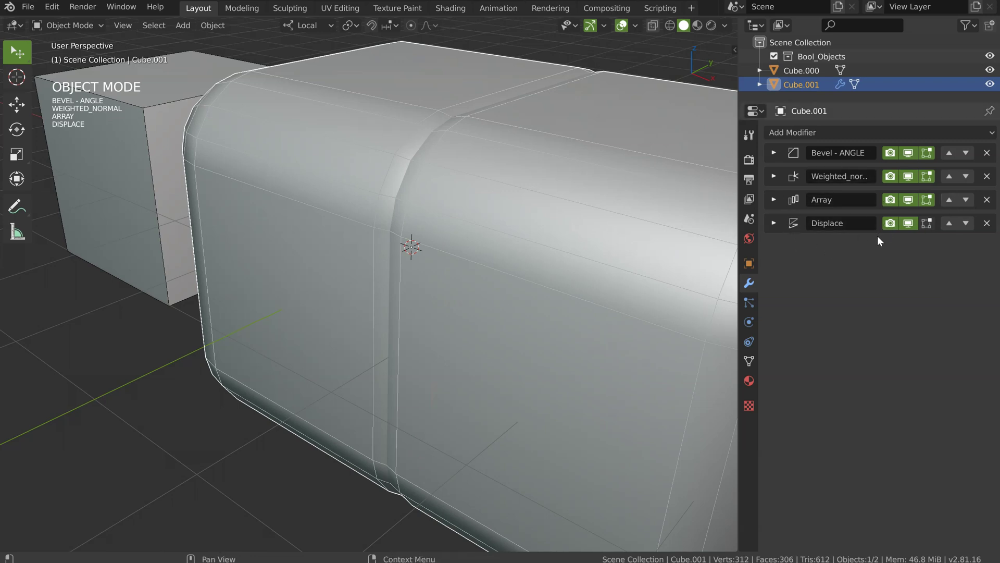
{"action": "left_click", "coordinate": [950, 223]}
{"action": "left_click", "coordinate": [948, 200]}
{"action": "left_click", "coordinate": [948, 177]}
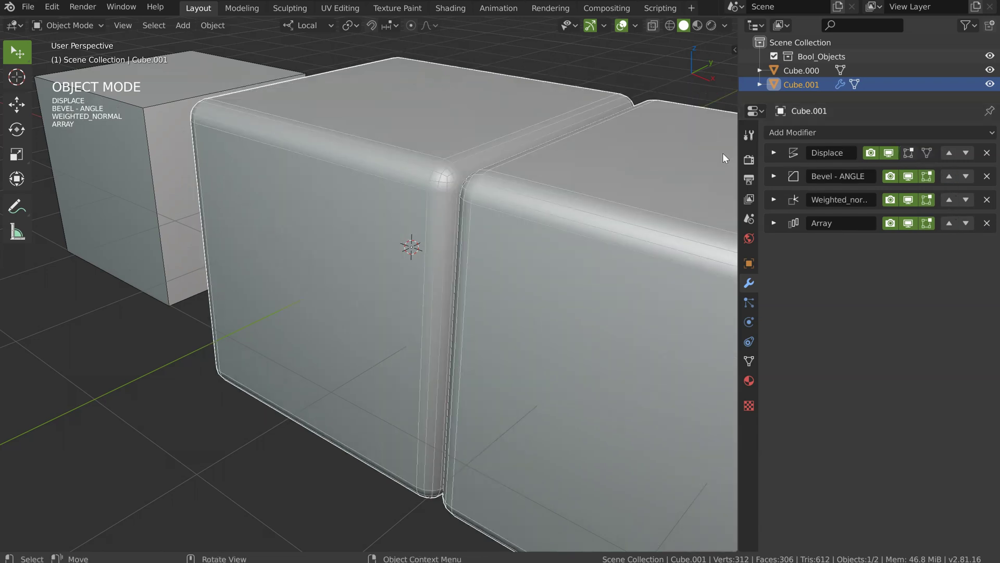
Remove the Displace and Array modifiers from the cube.
{"action": "left_click", "coordinate": [987, 152]}
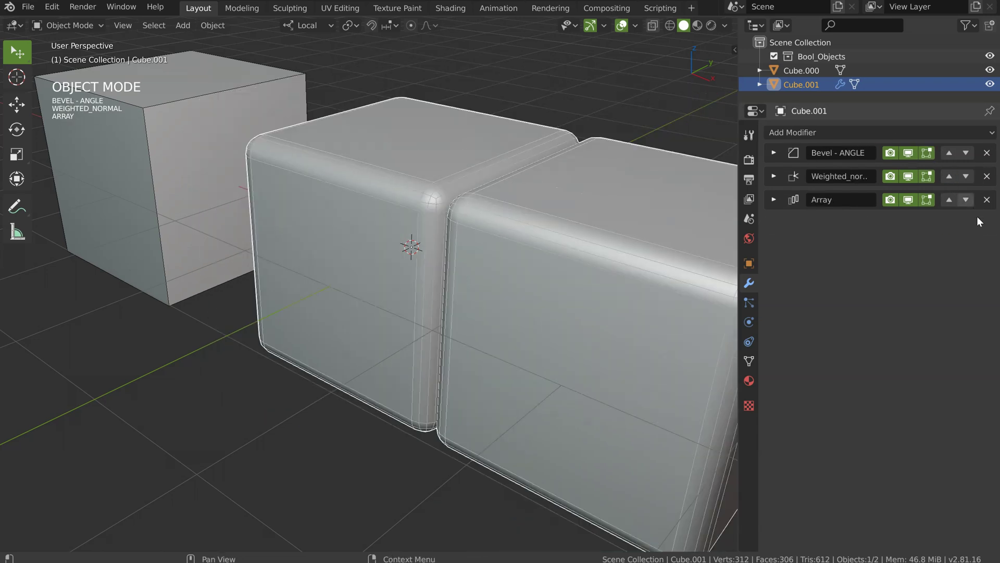
{"action": "left_click", "coordinate": [987, 200]}
{"action": "middle_click_drag", "start_coordinate": [458, 221], "coordinate": [486, 241], "text": "shift"}
{"action": "middle_click_drag", "start_coordinate": [487, 241], "coordinate": [433, 233], "text": "shift"}
{"action": "middle_click_drag", "start_coordinate": [333, 211], "coordinate": [346, 211], "text": "shift"}
{"action": "middle_click_drag", "start_coordinate": [429, 243], "coordinate": [424, 226]}
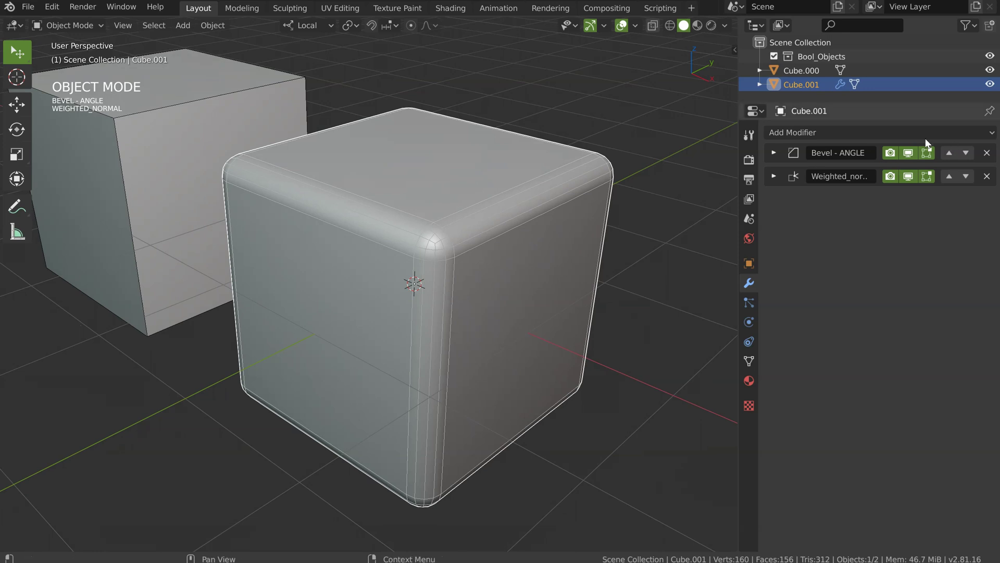
Remove the Bevel and Weighted Normal modifiers, leaving the cube without any modifier.
{"action": "left_click", "coordinate": [987, 152]}
{"action": "left_click", "coordinate": [987, 152]}
{"action": "middle_click_drag", "start_coordinate": [363, 220], "coordinate": [262, 157]}
{"action": "middle_click_drag", "start_coordinate": [307, 208], "coordinate": [409, 216]}
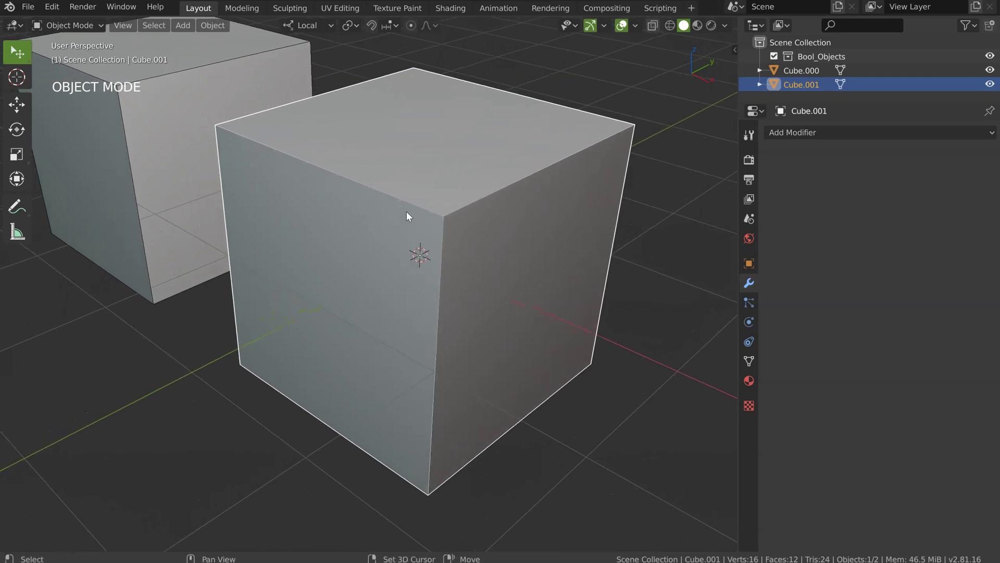
Select the cube's upper front edge and give it a weight-limited Speedflow Bevel about 0.48 cm wide with 14 segments.
{"action": "key", "text": "Tab"}
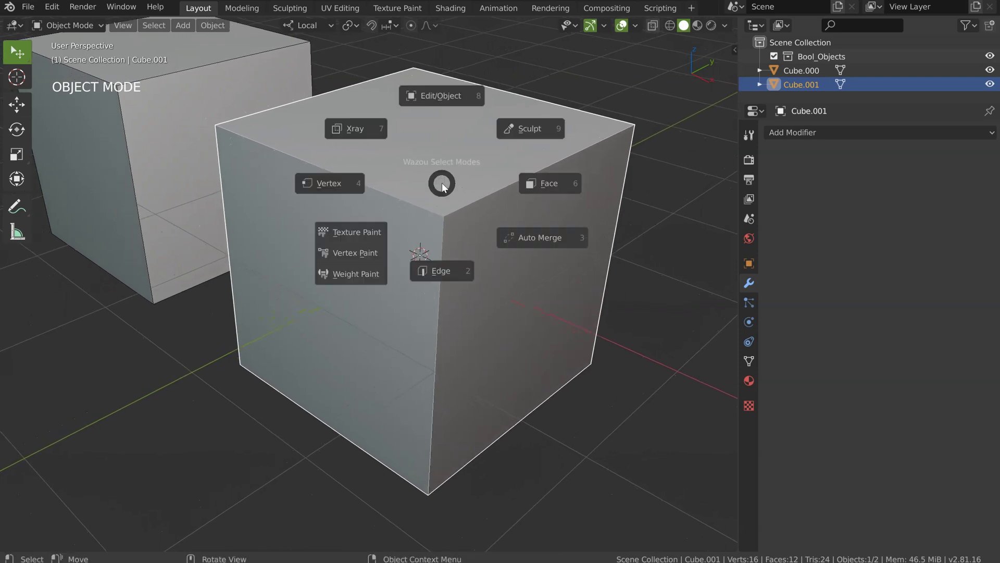
{"action": "left_click", "coordinate": [442, 272]}
{"action": "left_click", "coordinate": [360, 180]}
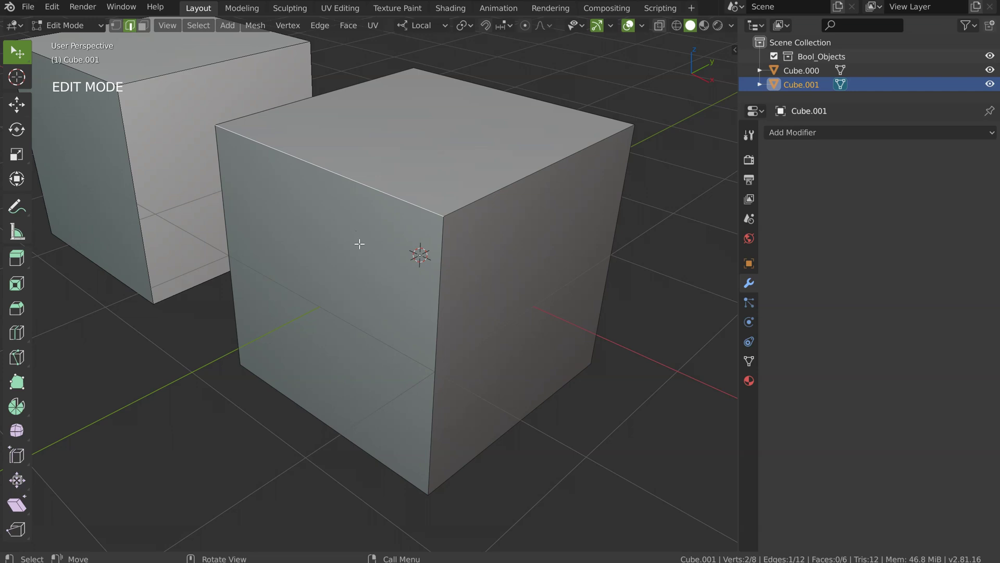
{"action": "key", "text": "alt+s"}
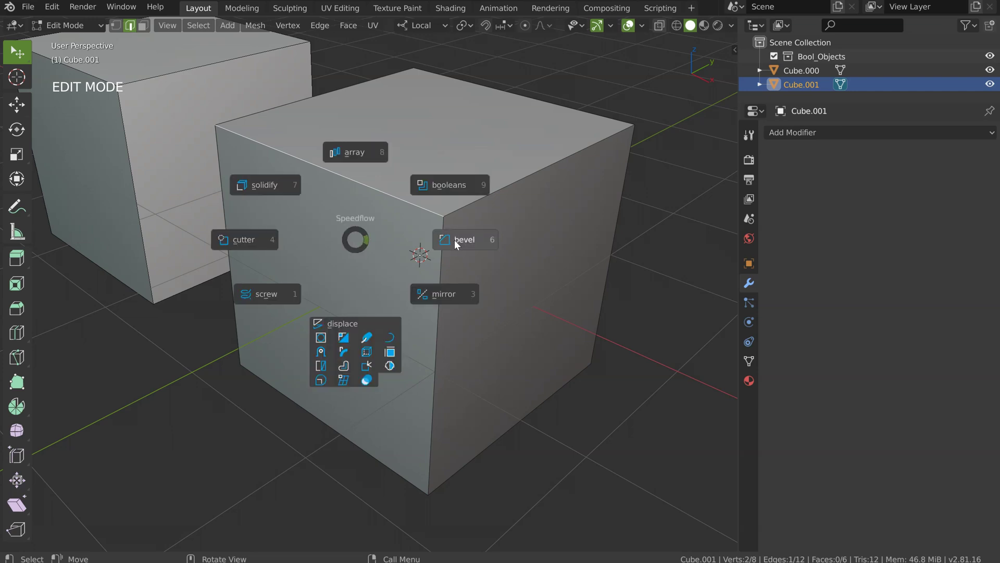
{"action": "left_click", "coordinate": [454, 240]}
{"action": "scroll", "coordinate": [686, 230], "scroll_direction": "up", "scroll_amount": 10}
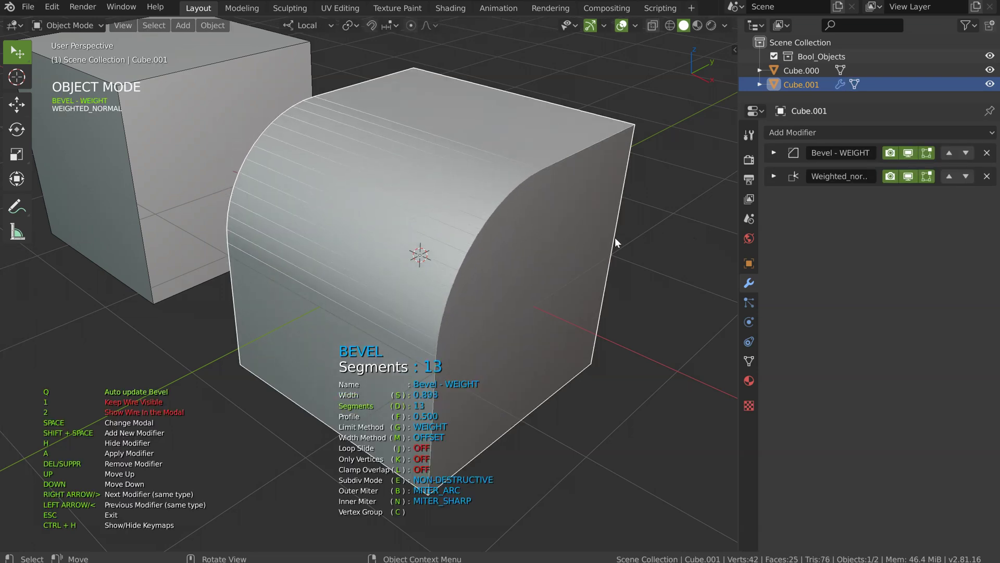
{"action": "key", "text": "Escape"}
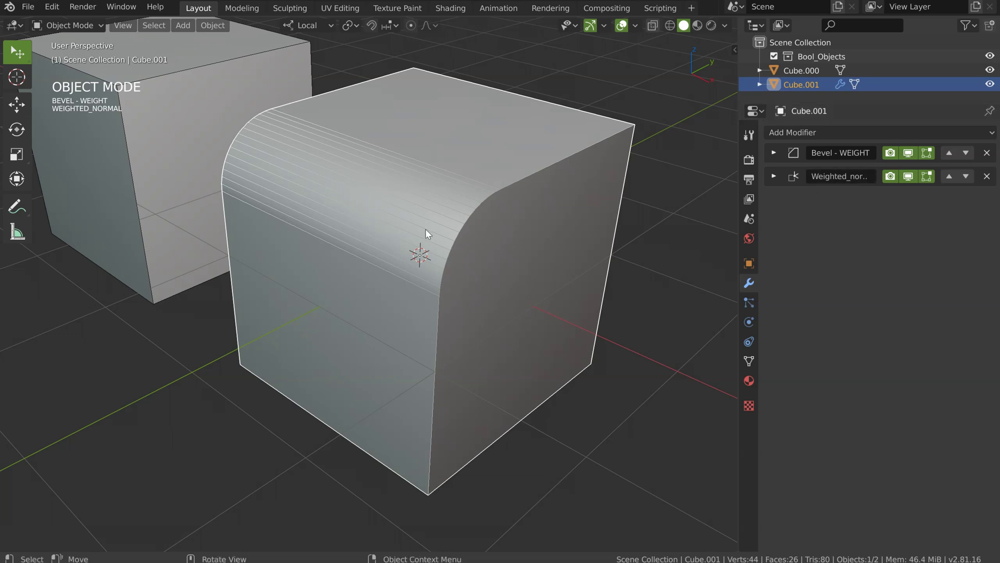
Review the Speedflow add-on's modal options in the preferences, including Auto Add Weighted Normal Modifier, and close the preferences.
{"action": "mouse_move", "coordinate": [565, 1]}
{"action": "left_click", "coordinate": [617, 6]}
{"action": "scroll", "coordinate": [346, 357], "scroll_direction": "up", "scroll_amount": 10}
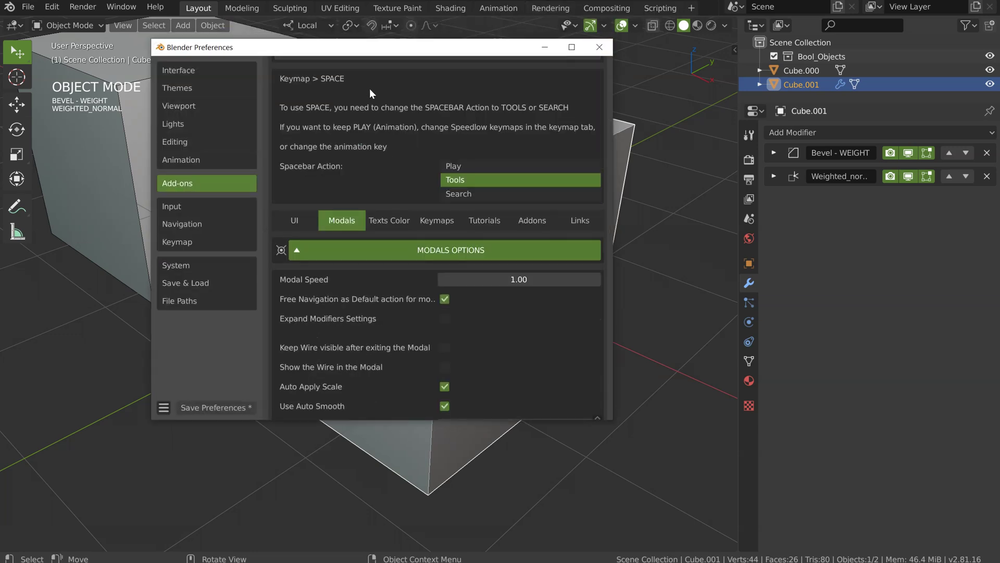
{"action": "scroll", "coordinate": [343, 108], "scroll_direction": "up", "scroll_amount": 3}
{"action": "scroll", "coordinate": [336, 223], "scroll_direction": "down", "scroll_amount": 12}
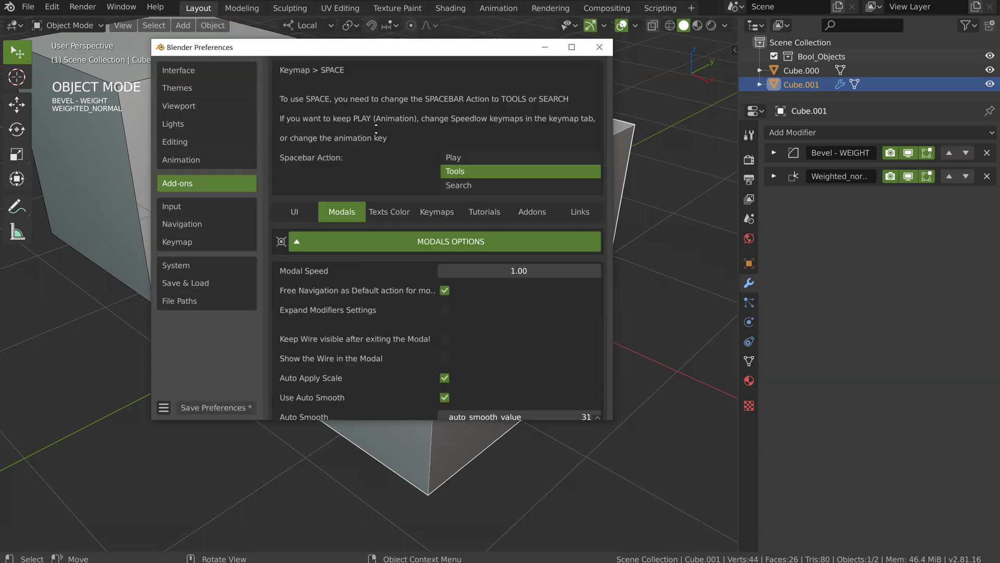
{"action": "scroll", "coordinate": [344, 281], "scroll_direction": "down", "scroll_amount": 5}
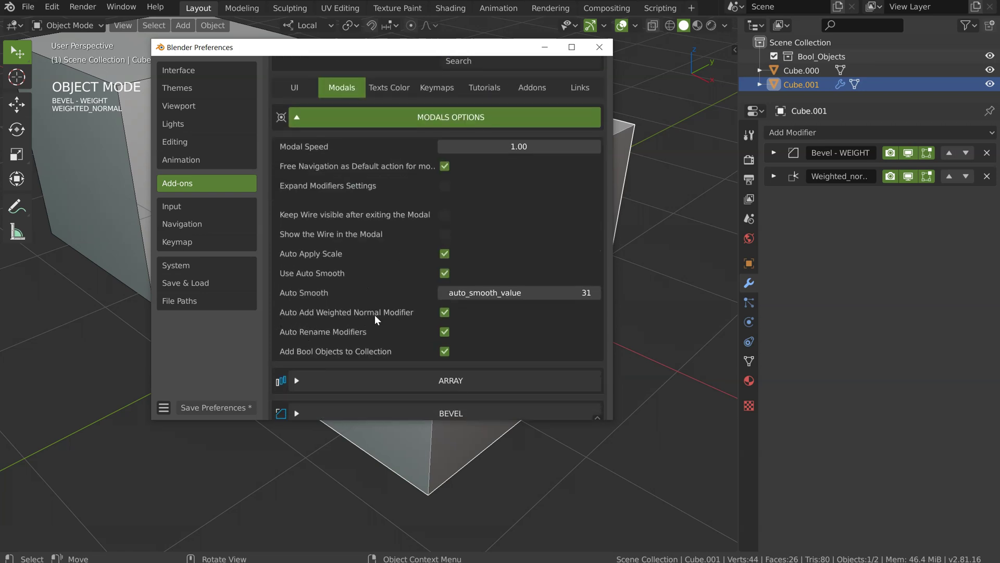
{"action": "left_click", "coordinate": [600, 47]}
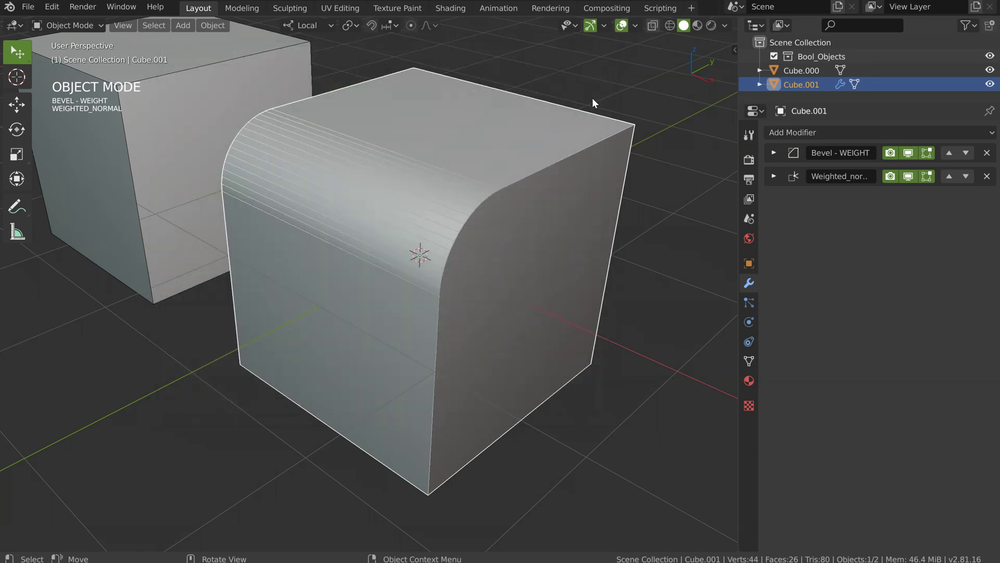
Expand the Bevel modifier's settings to examine its limit method, and show the beveled edge's weight data in Edit Mode.
{"action": "scroll", "coordinate": [436, 211], "scroll_direction": "up", "scroll_amount": 1}
{"action": "scroll", "coordinate": [445, 203], "scroll_direction": "down", "scroll_amount": 2}
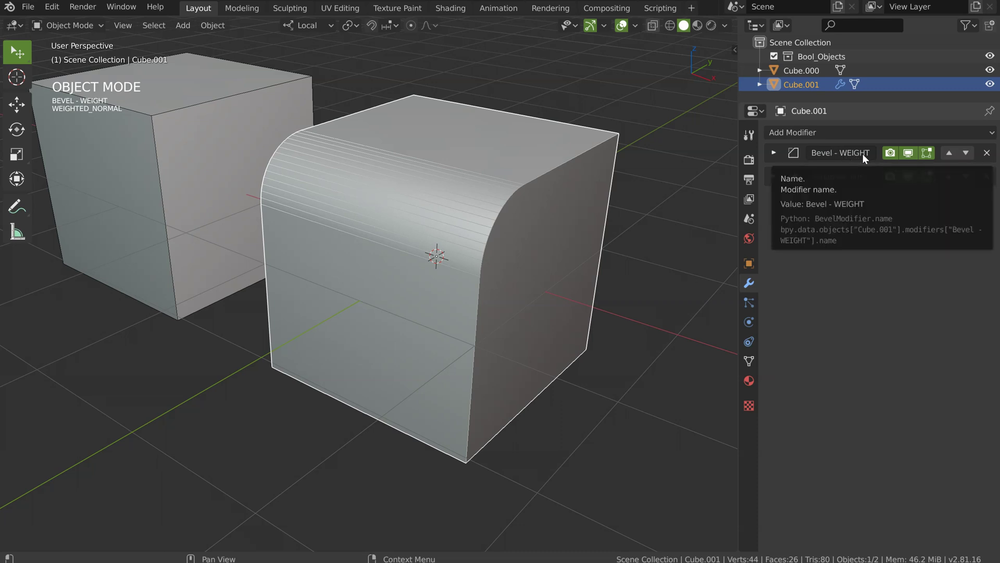
{"action": "left_click", "coordinate": [774, 153]}
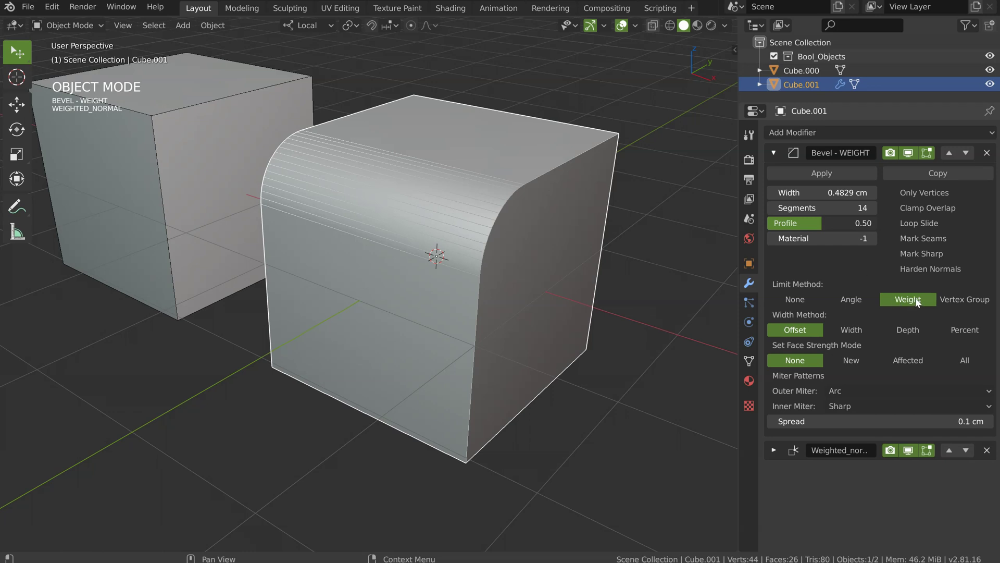
{"action": "middle_click_drag", "start_coordinate": [391, 179], "coordinate": [418, 293]}
{"action": "key", "text": "Tab"}
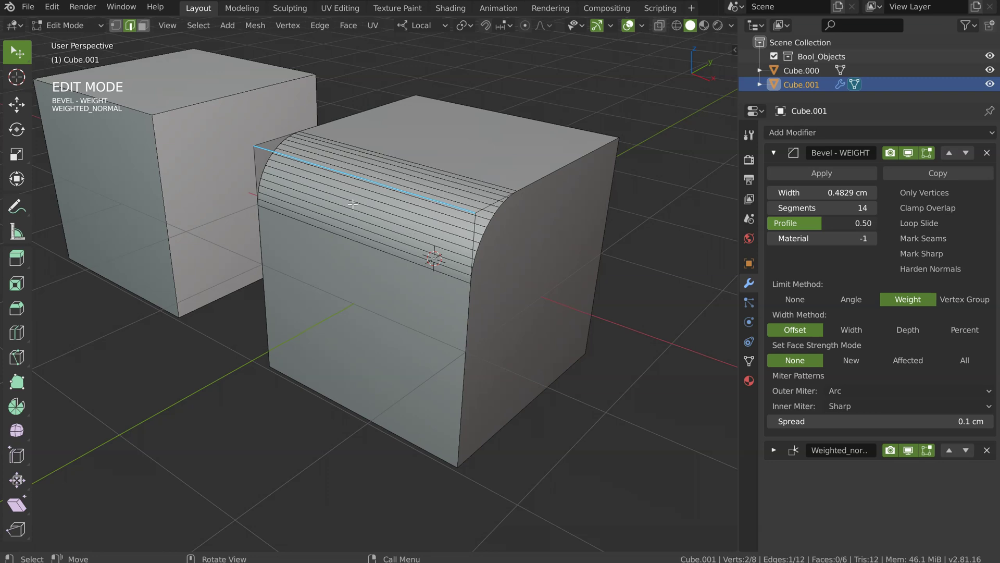
{"action": "key", "text": "space"}
{"action": "left_click", "coordinate": [484, 200]}
{"action": "left_click", "coordinate": [735, 50]}
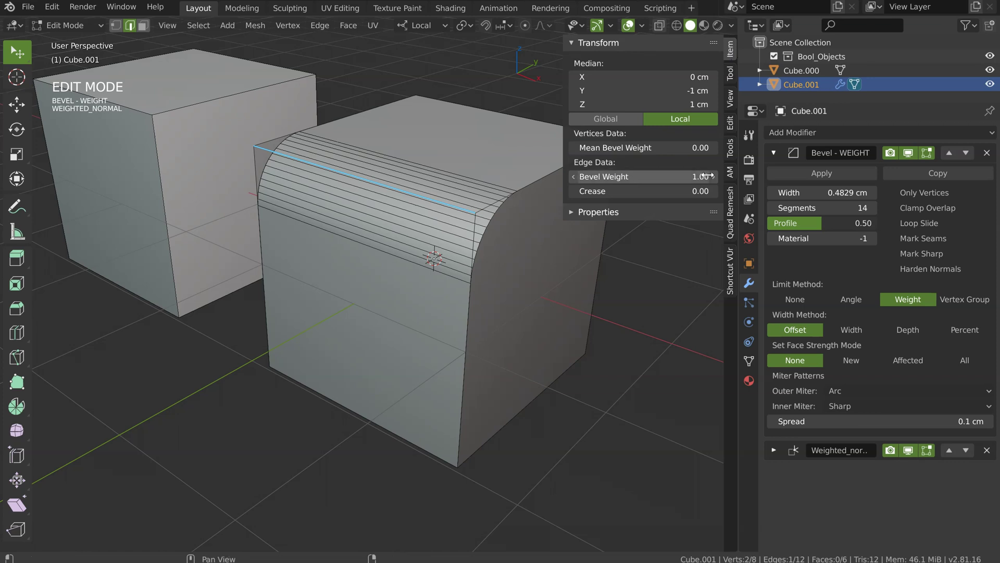
Select the cube's lower front edge and bevel it with the Speedflow Bevel at a bevel weight of about 0.51.
{"action": "left_click", "coordinate": [369, 420]}
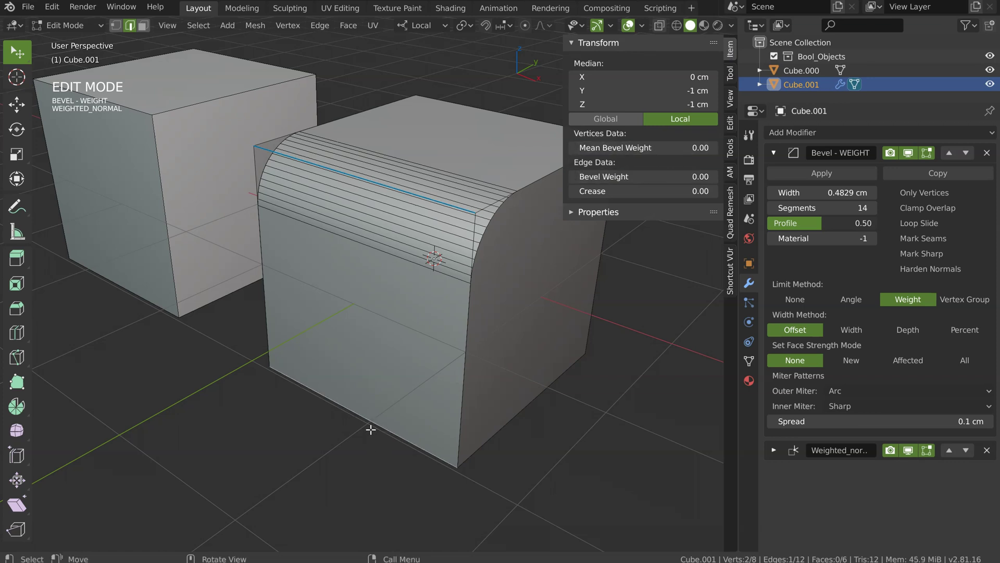
{"action": "key", "text": "alt+shift+q"}
{"action": "left_click", "coordinate": [458, 336]}
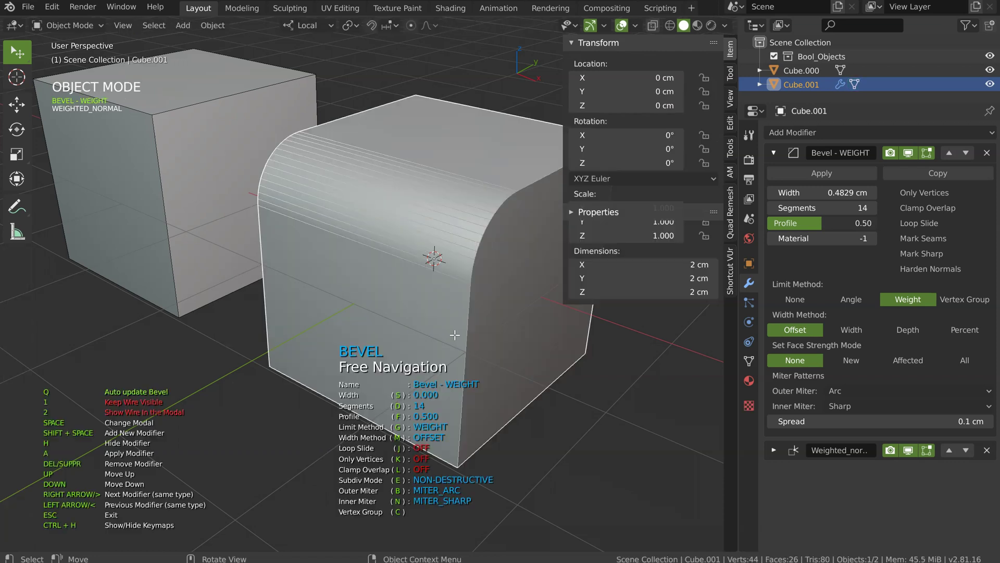
{"action": "key", "text": "s"}
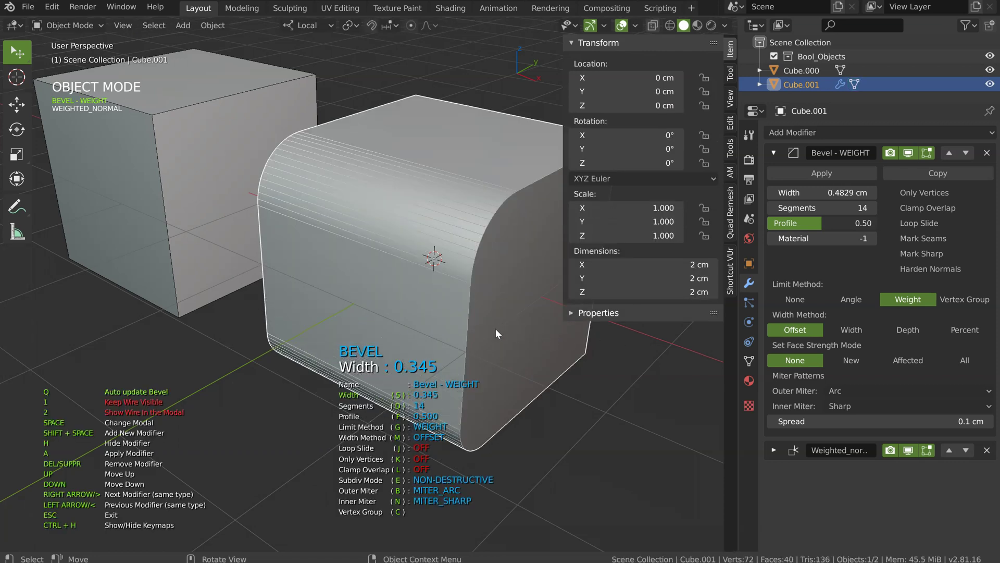
{"action": "left_click", "coordinate": [461, 328]}
{"action": "middle_click_drag", "start_coordinate": [461, 329], "coordinate": [393, 258]}
{"action": "key", "text": "Escape"}
In Edit Mode, raise the lower front edge's Bevel Weight to 1.00 and reduce it to about 0.29.
{"action": "key", "text": "Tab"}
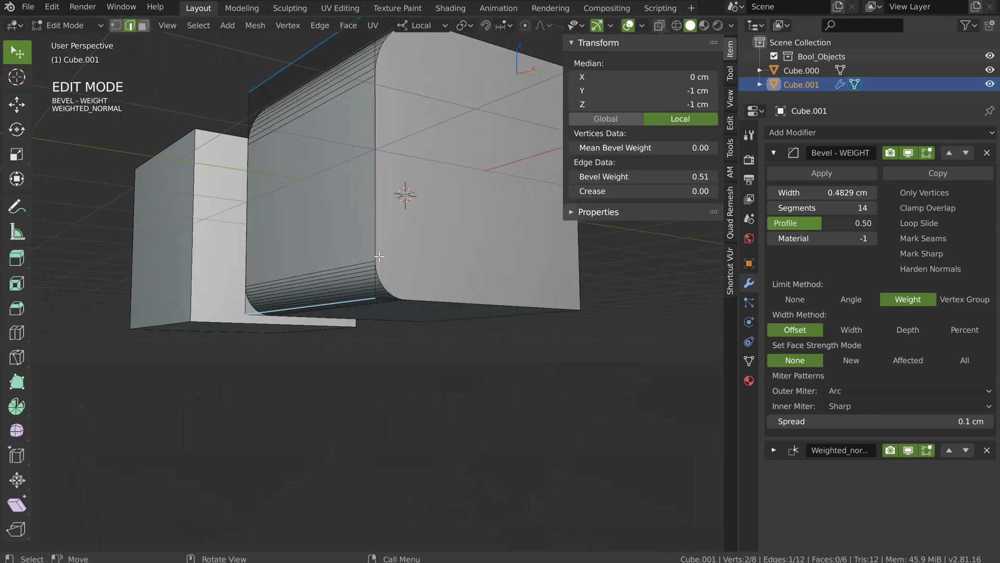
{"action": "middle_click_drag", "start_coordinate": [401, 187], "coordinate": [382, 236]}
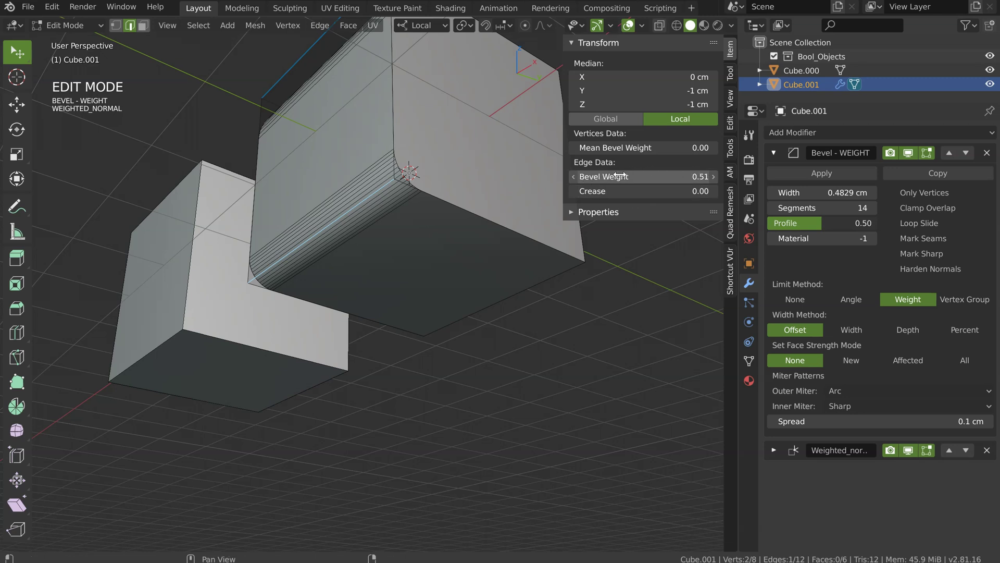
{"action": "left_click_drag", "start_coordinate": [631, 176], "coordinate": [701, 176]}
{"action": "middle_click_drag", "start_coordinate": [468, 235], "coordinate": [403, 242]}
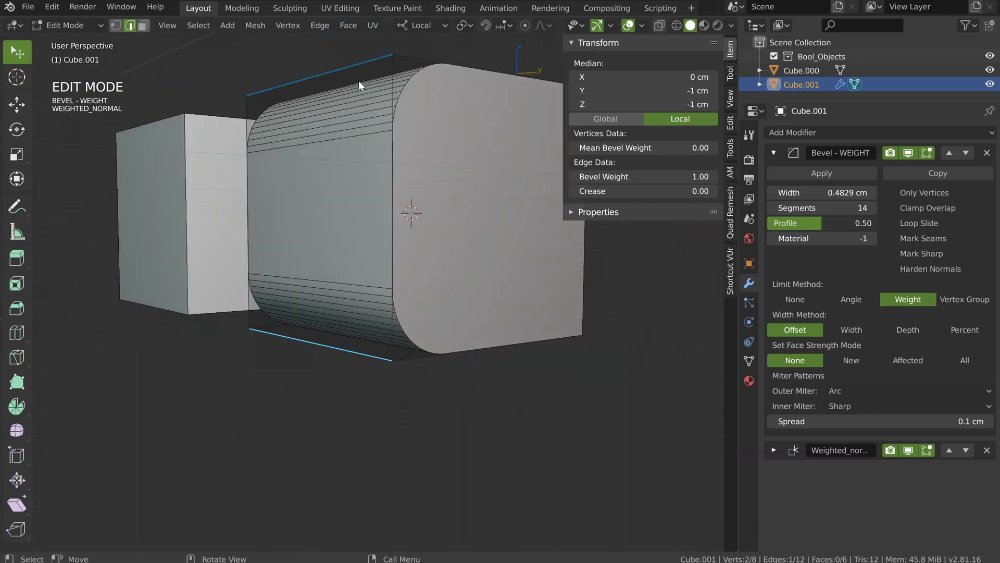
{"action": "left_click_drag", "start_coordinate": [666, 175], "coordinate": [628, 175]}
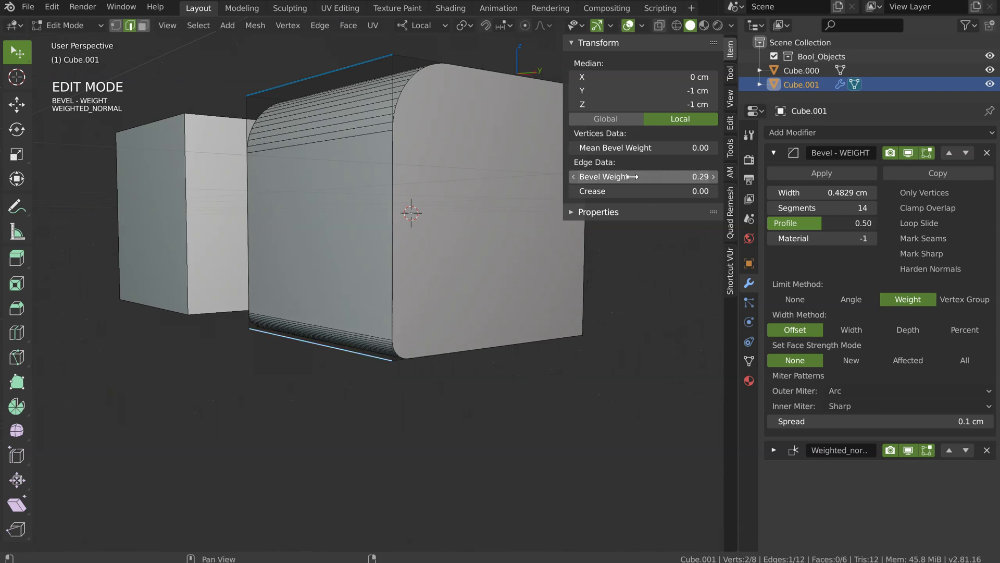
Reduce the width of the cube's weight-limited Bevel modifier to about 0.38 cm.
{"action": "middle_click_drag", "start_coordinate": [531, 201], "coordinate": [324, 233]}
{"action": "middle_click_drag", "start_coordinate": [354, 276], "coordinate": [358, 239]}
{"action": "left_click_drag", "start_coordinate": [813, 192], "coordinate": [791, 192]}
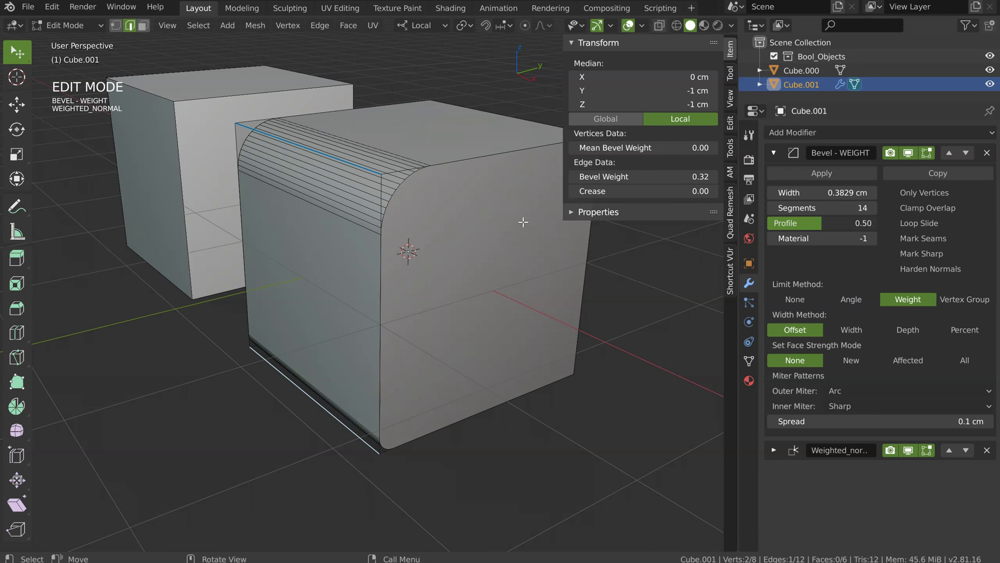
In Edit Mode, select the two end vertices of the cube's unbeveled vertical corner edge and bevel them with the Speedflow Bevel.
{"action": "middle_click_drag", "start_coordinate": [421, 219], "coordinate": [461, 215]}
{"action": "key", "text": "Tab"}
{"action": "left_click", "coordinate": [362, 221]}
{"action": "left_click", "coordinate": [391, 194]}
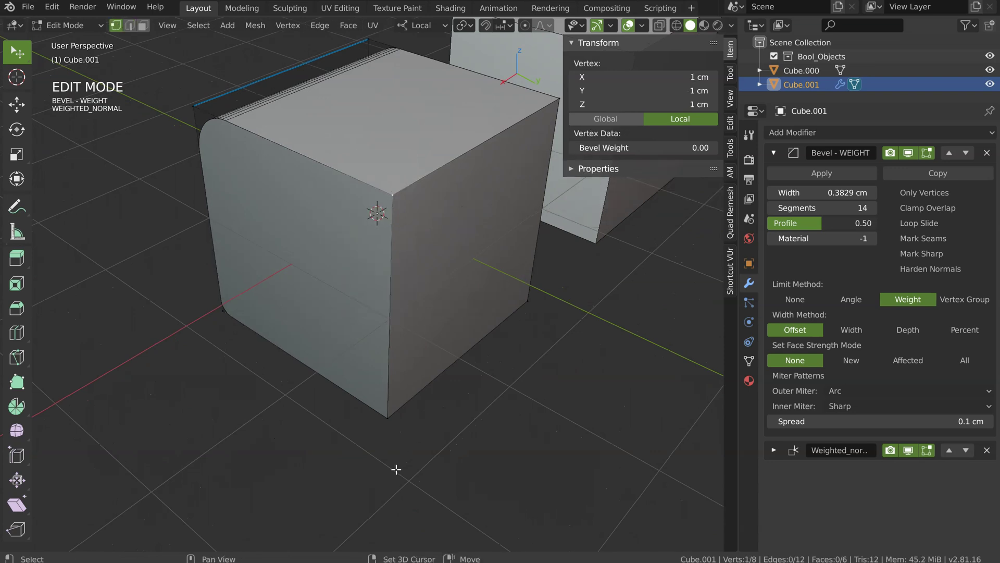
{"action": "left_click", "coordinate": [388, 418], "text": "shift"}
{"action": "key", "text": "alt+s"}
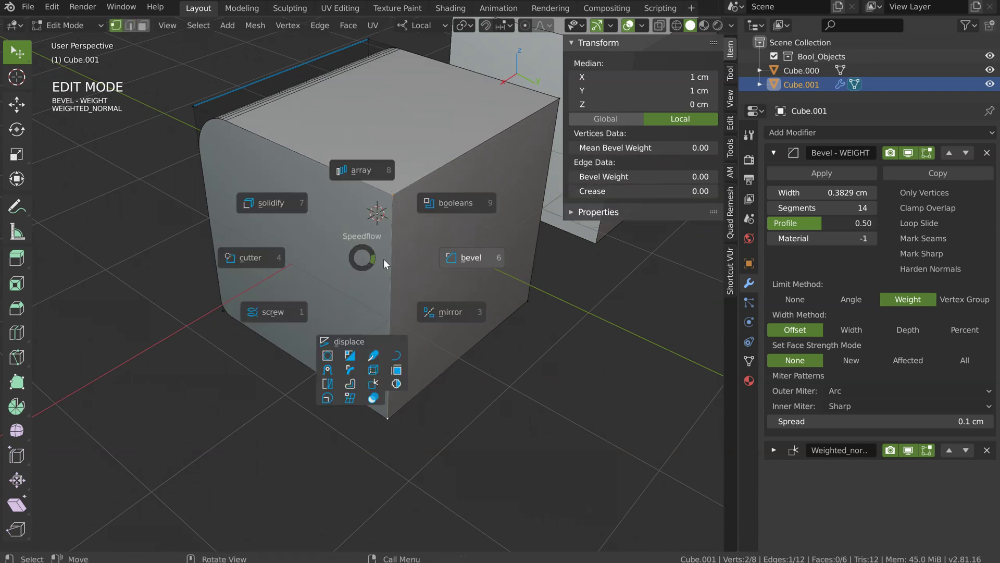
{"action": "left_click", "coordinate": [467, 258]}
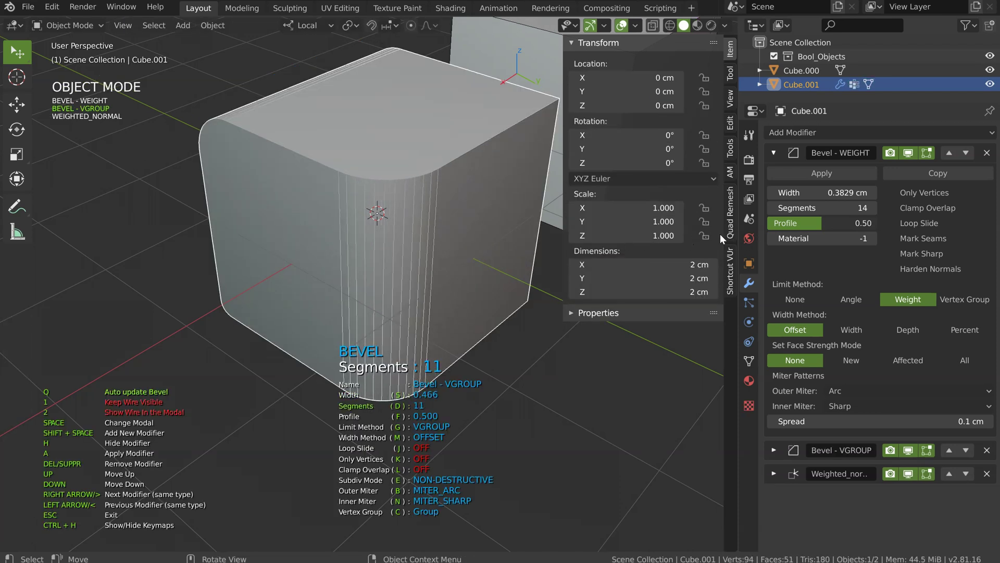
Set the new vertex-group bevel to 1 segment and a width of 0.78, and finish the Speedflow Bevel.
{"action": "key", "text": "s"}
{"action": "key", "text": "s"}
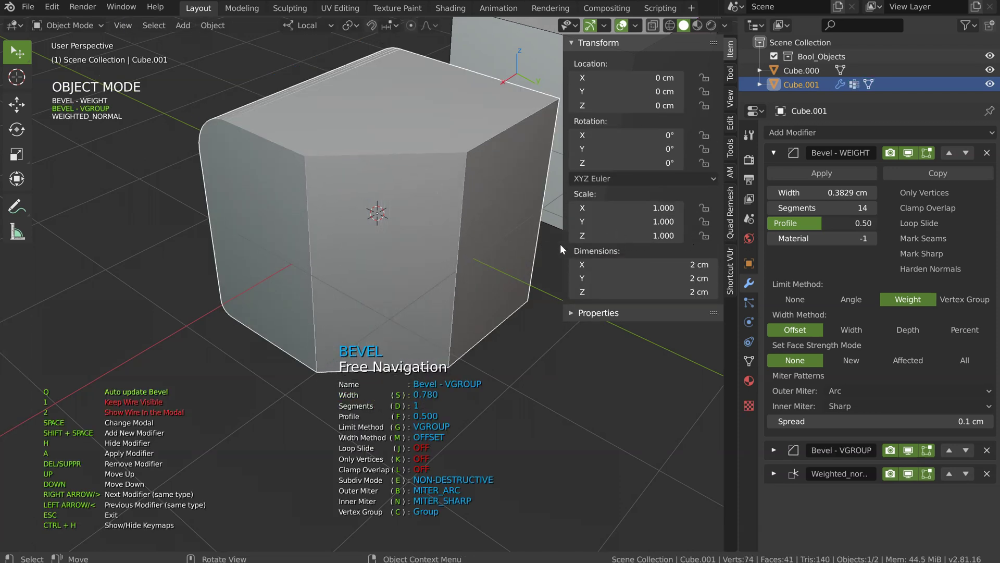
{"action": "key", "text": "Escape"}
{"action": "middle_click_drag", "start_coordinate": [367, 261], "coordinate": [486, 172]}
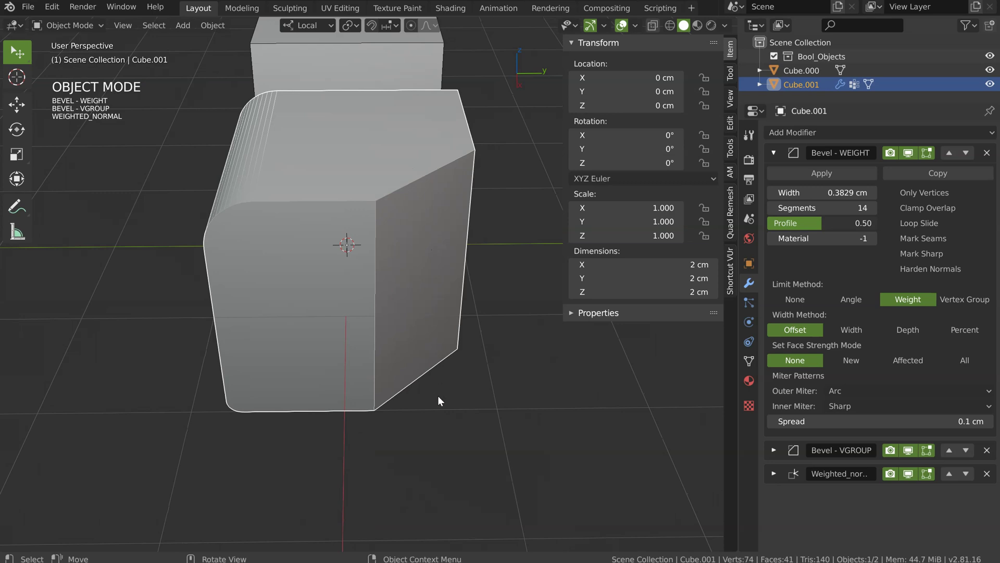
Compare the limit methods of the Bevel - WEIGHT and Bevel - VGROUP modifiers, leaving only the VGROUP settings expanded.
{"action": "left_click", "coordinate": [773, 151]}
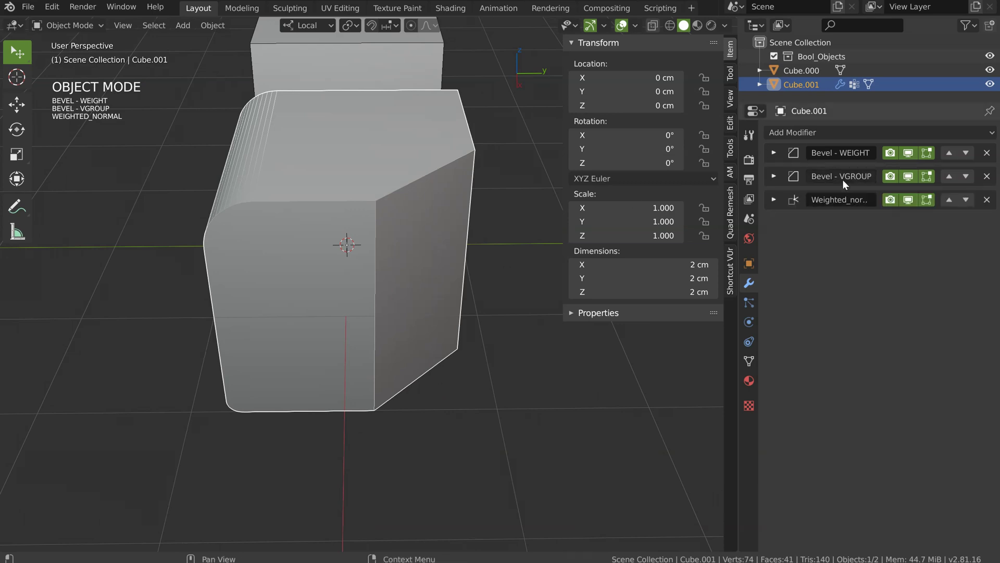
{"action": "left_click", "coordinate": [774, 152]}
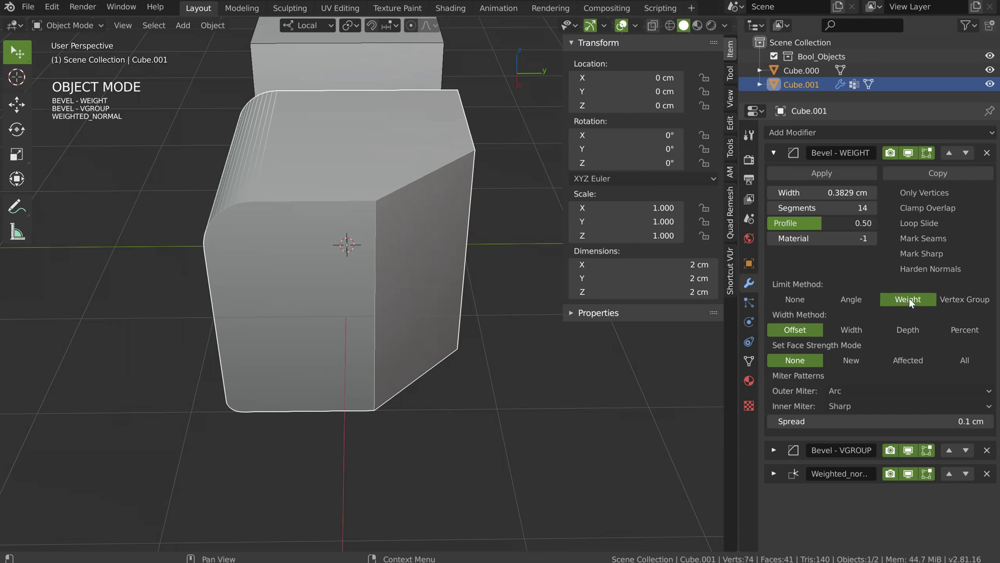
{"action": "left_click", "coordinate": [773, 152]}
{"action": "left_click", "coordinate": [773, 177]}
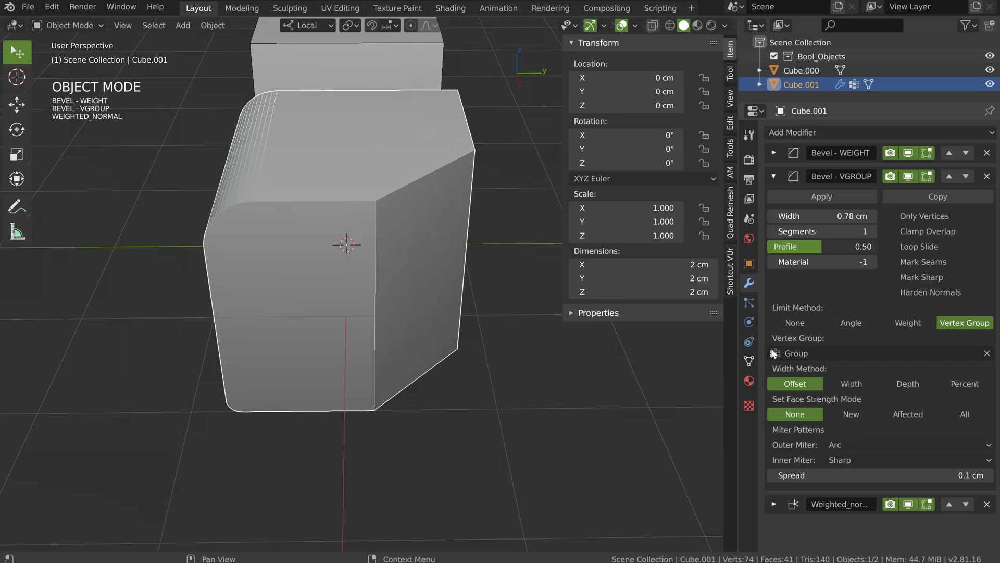
Open the mesh's vertex groups and, in Edit Mode, clear the selection and select the vertices assigned to Group.
{"action": "left_click", "coordinate": [750, 361]}
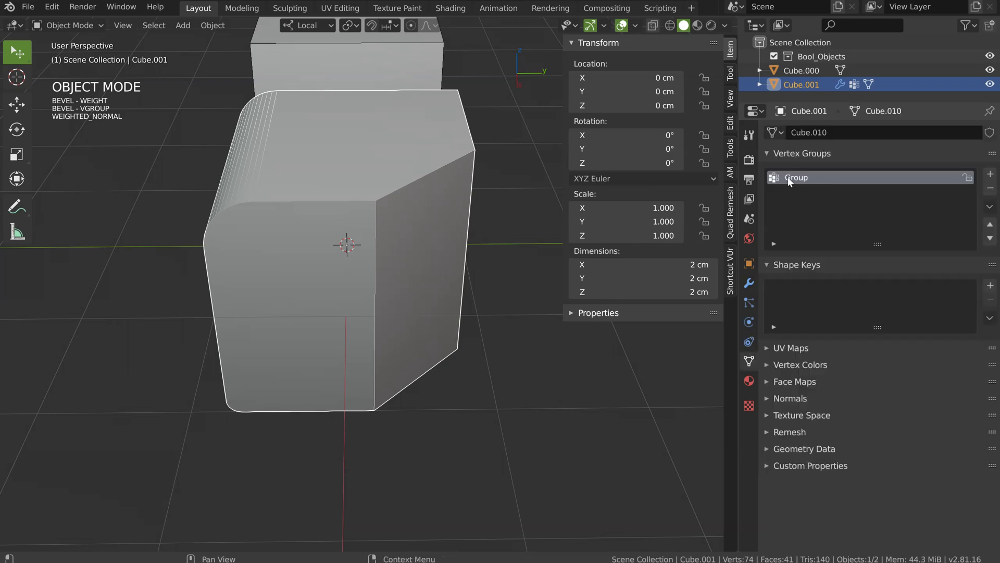
{"action": "key", "text": "ctrl+Tab"}
{"action": "left_click", "coordinate": [415, 297]}
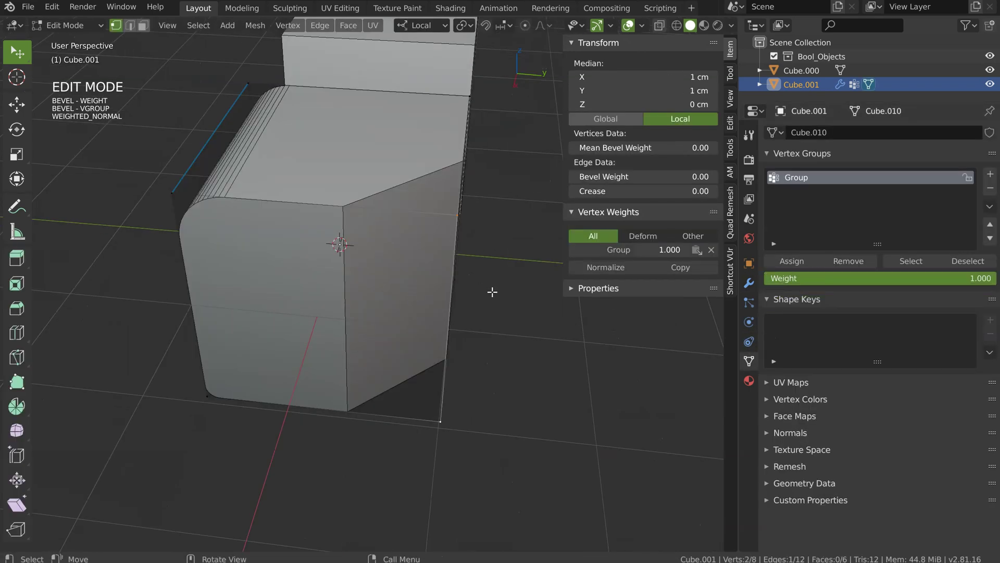
{"action": "left_click", "coordinate": [479, 313]}
{"action": "middle_click_drag", "start_coordinate": [458, 172], "coordinate": [448, 224], "text": "shift"}
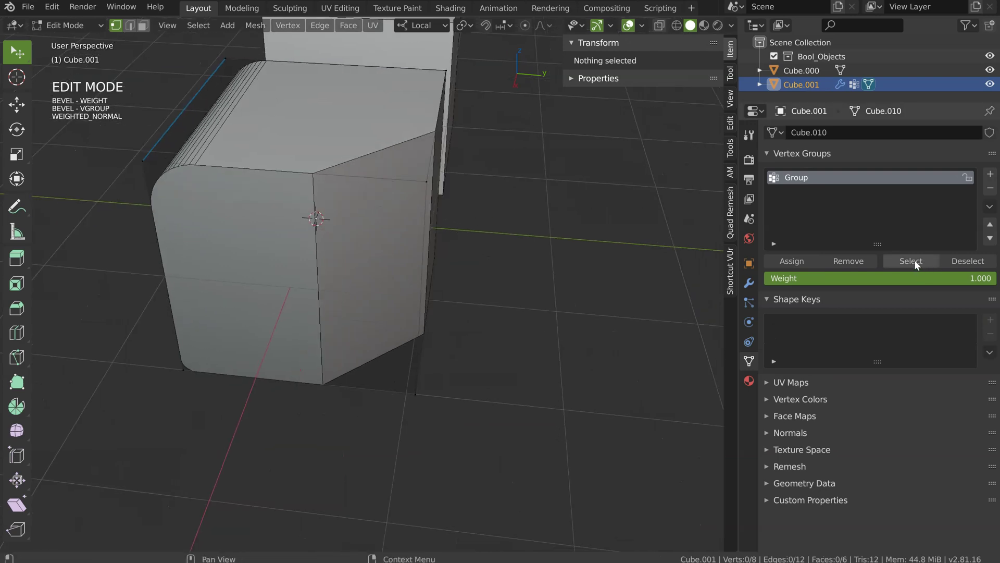
{"action": "left_click", "coordinate": [915, 262]}
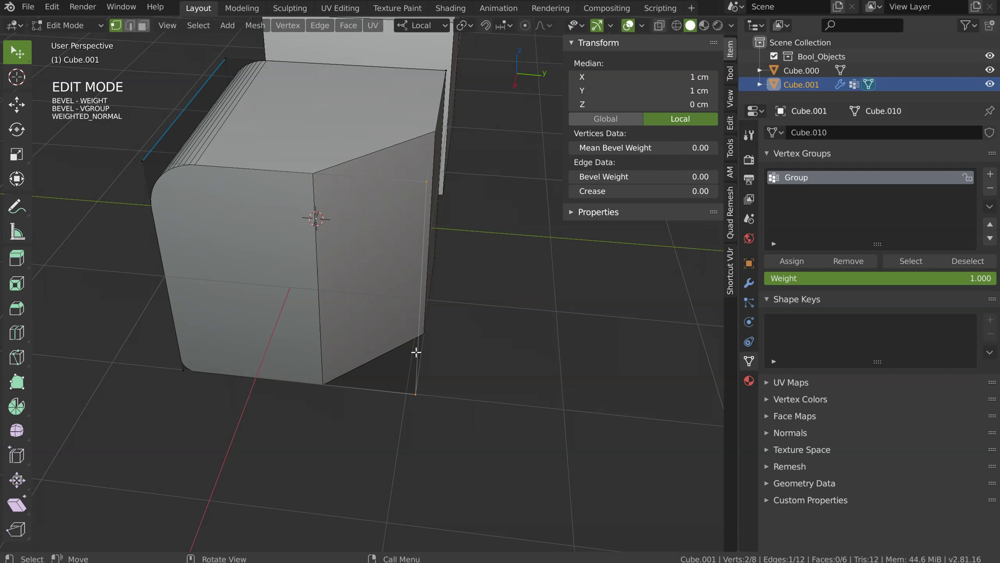
Return to Object Mode, show the modifier stack with Bevel - VGROUP collapsed, and hide the viewport sidebar.
{"action": "middle_click_drag", "start_coordinate": [380, 189], "coordinate": [428, 155]}
{"action": "key", "text": "Tab"}
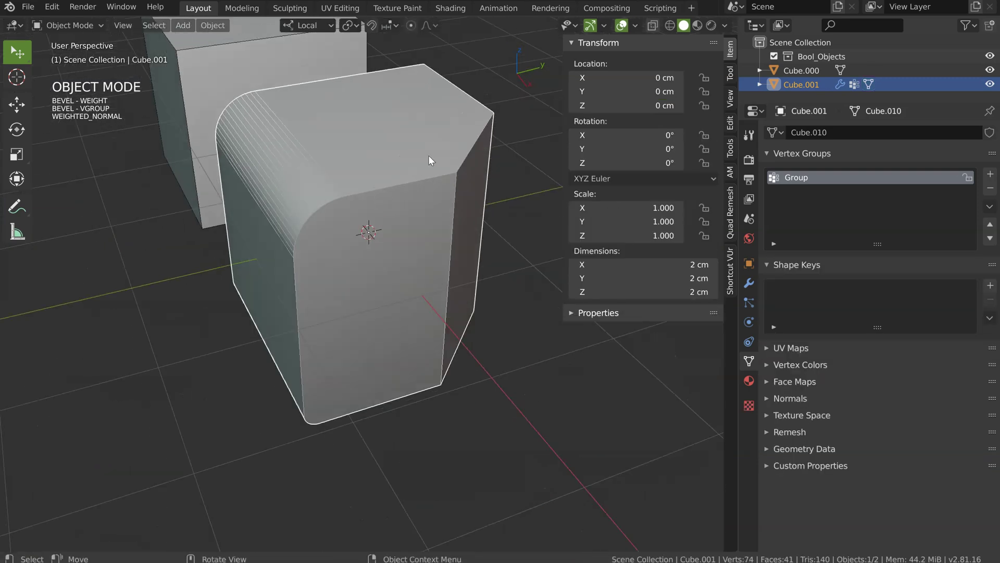
{"action": "left_click", "coordinate": [749, 283]}
{"action": "left_click", "coordinate": [775, 176]}
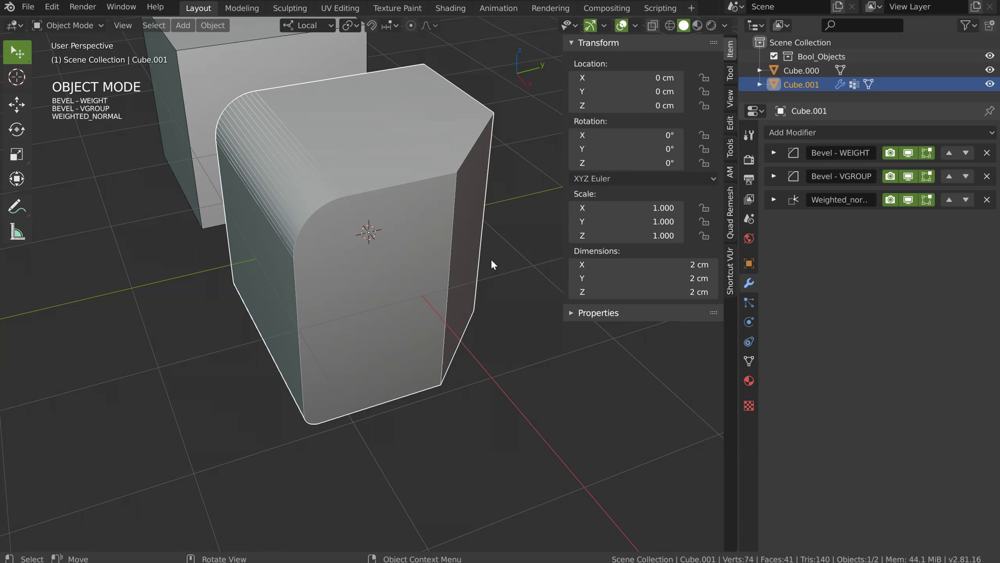
{"action": "middle_click_drag", "start_coordinate": [489, 258], "coordinate": [431, 230]}
{"action": "key", "text": "n"}
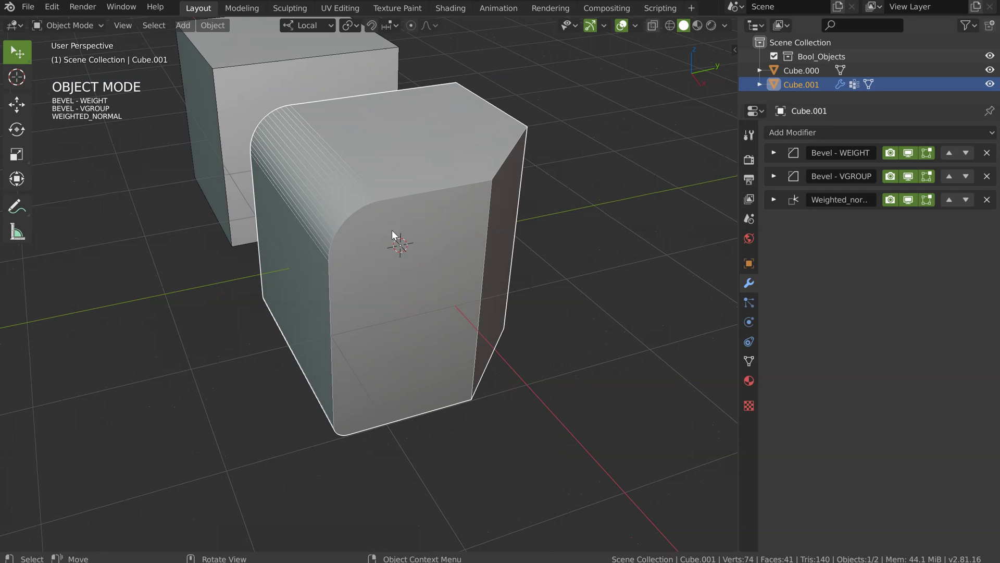
Add another Speedflow Bevel to the cube, limited by angle, with a width of 0.010 and 4 segments.
{"action": "key", "text": "alt+x"}
{"action": "left_click", "coordinate": [498, 232]}
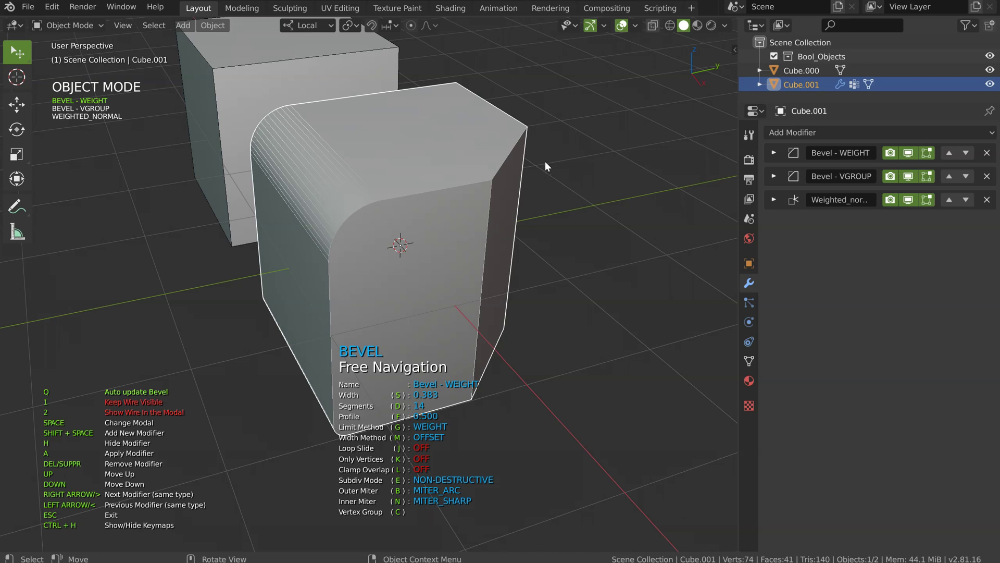
{"action": "key", "text": "shift+space"}
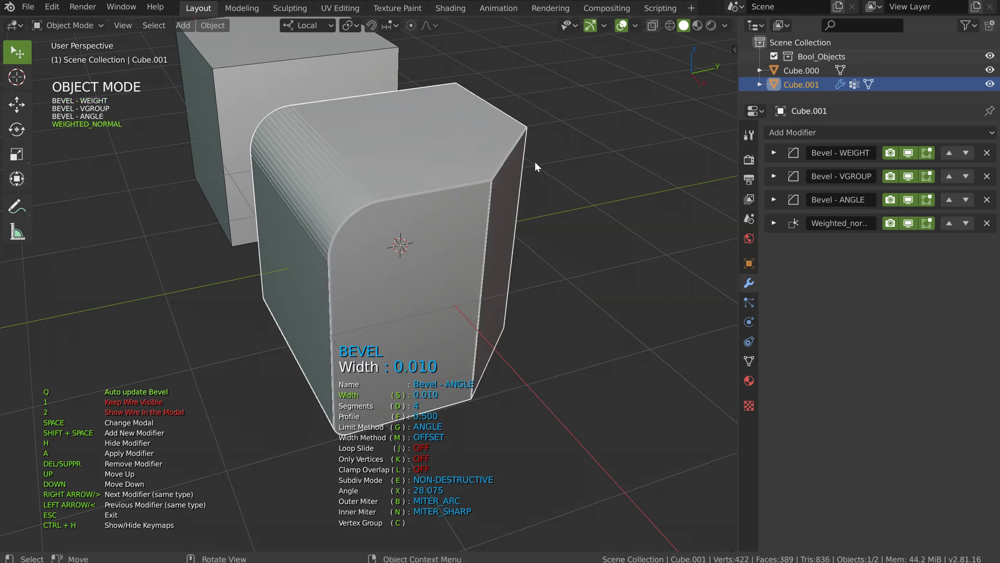
{"action": "key", "text": "s"}
{"action": "key", "text": "Escape"}
{"action": "middle_click_drag", "start_coordinate": [421, 194], "coordinate": [402, 198]}
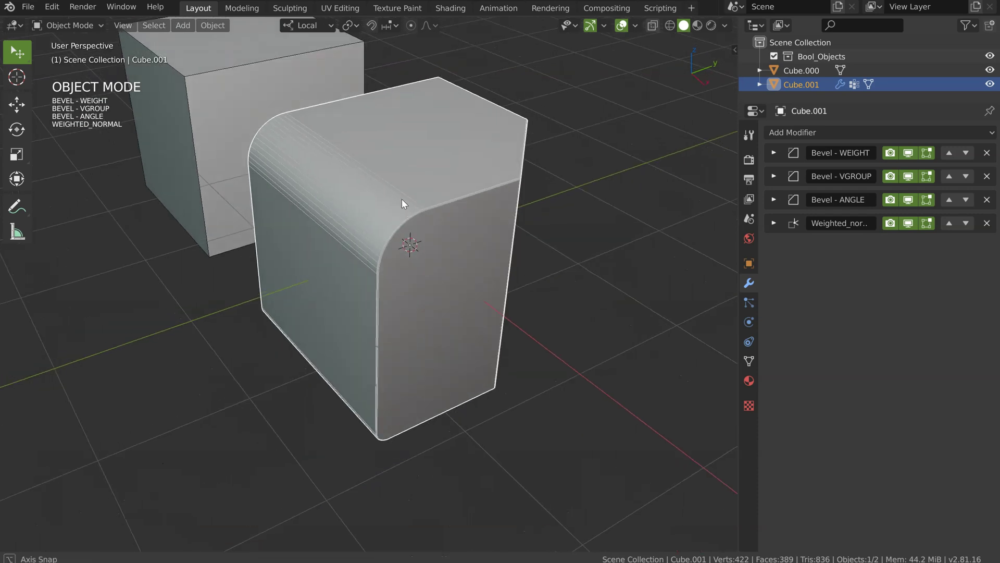
{"action": "scroll", "coordinate": [459, 182], "scroll_direction": "up", "scroll_amount": 4}
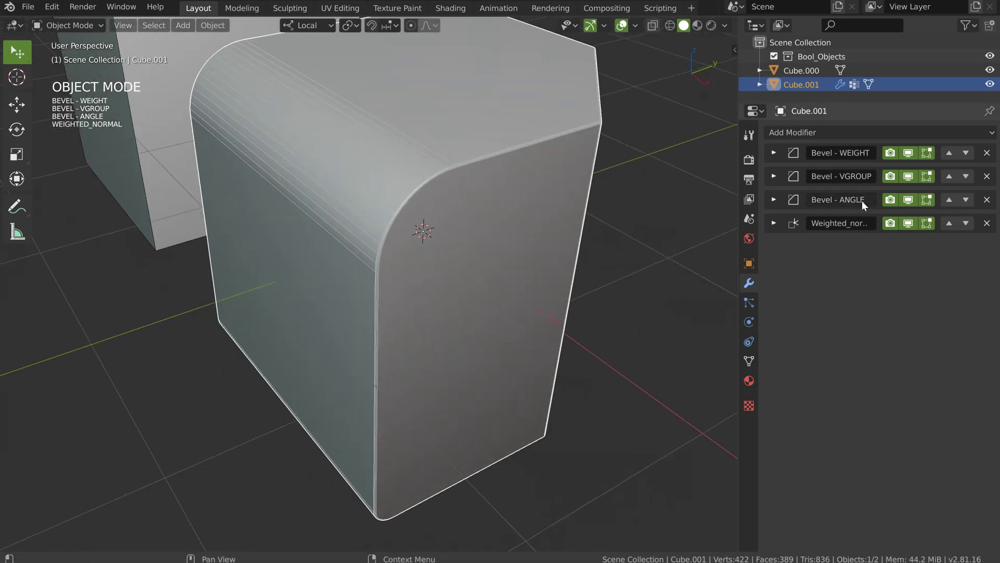
Expand the Bevel - ANGLE modifier and lower its limit angle to 0.075° to examine the effect on the rounded edge.
{"action": "left_click", "coordinate": [773, 199]}
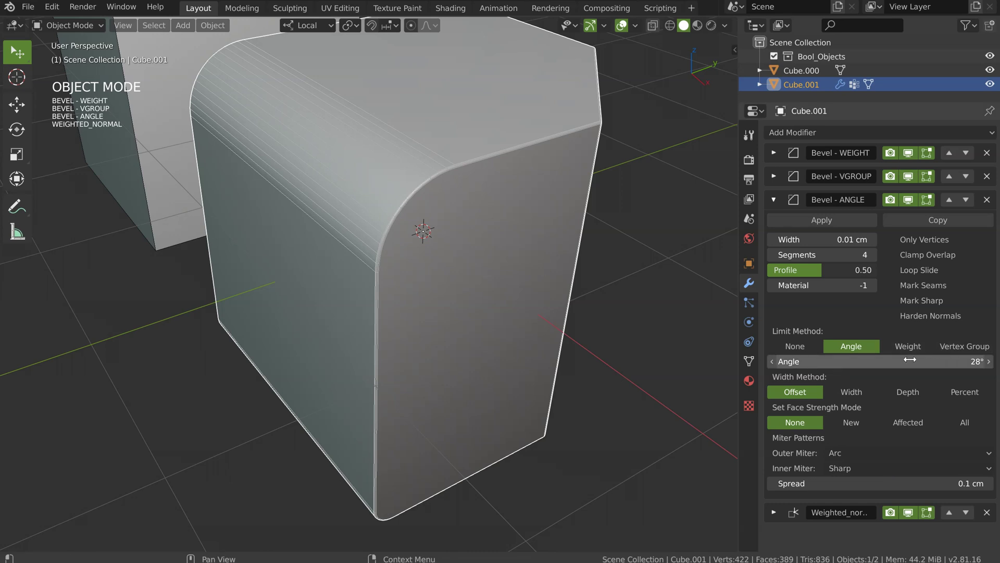
{"action": "left_click_drag", "start_coordinate": [921, 360], "coordinate": [814, 368]}
{"action": "middle_click_drag", "start_coordinate": [486, 176], "coordinate": [465, 164]}
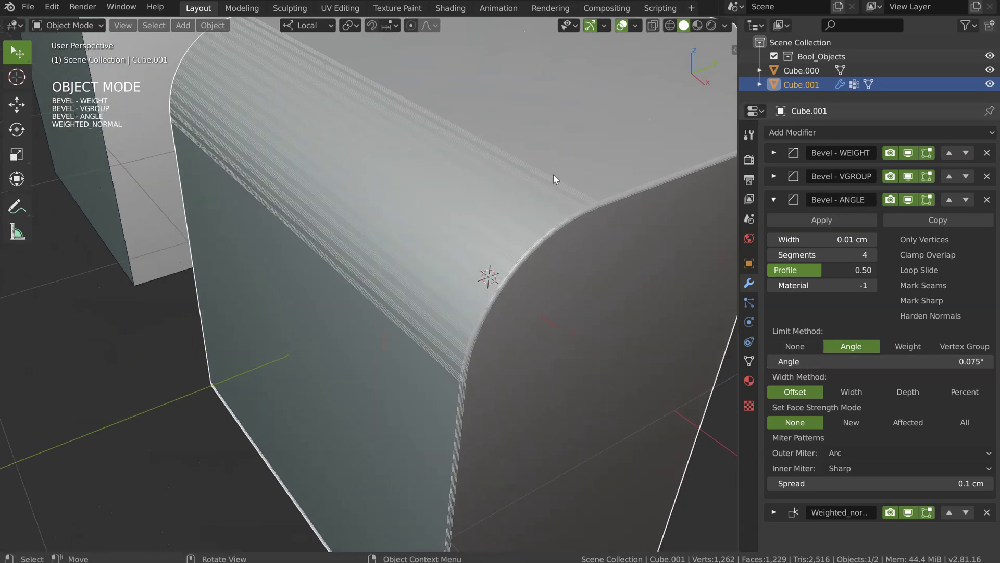
Raise the Bevel - ANGLE modifier's limit angle to 30° and collapse its settings.
{"action": "left_click_drag", "start_coordinate": [808, 361], "coordinate": [881, 361]}
{"action": "scroll", "coordinate": [529, 315], "scroll_direction": "down", "scroll_amount": 5}
{"action": "middle_click_drag", "start_coordinate": [529, 314], "coordinate": [457, 255]}
{"action": "scroll", "coordinate": [457, 256], "scroll_direction": "up", "scroll_amount": 4}
{"action": "mouse_move", "coordinate": [847, 362]}
{"action": "left_mouse_down"}
{"action": "mouse_move", "coordinate": [939, 360]}
{"action": "mouse_move", "coordinate": [854, 361]}
{"action": "left_mouse_up"}
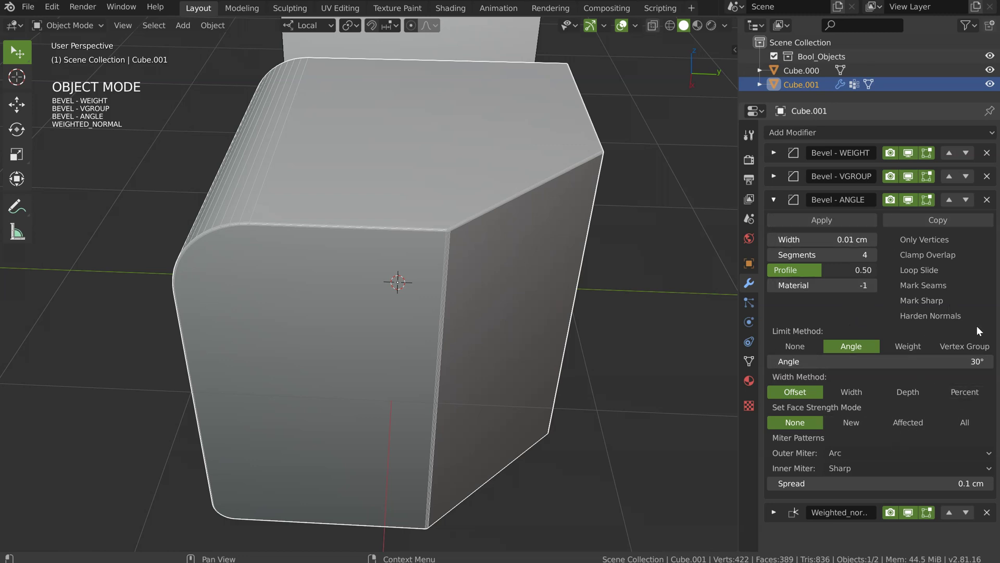
{"action": "left_click", "coordinate": [774, 201]}
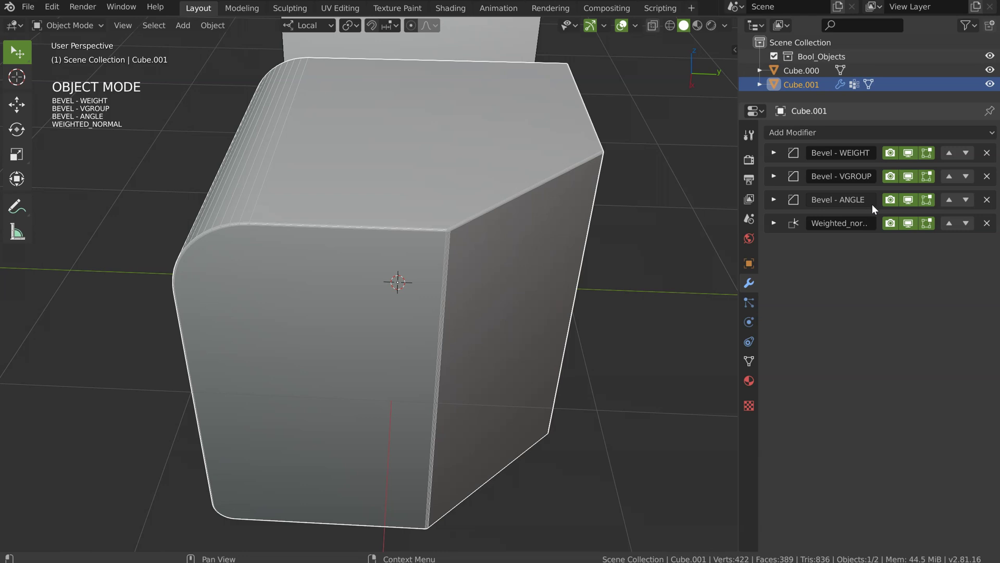
Try the Bevel - ANGLE modifier above Bevel - VGROUP in the stack, and restore the original order.
{"action": "middle_click_drag", "start_coordinate": [339, 357], "coordinate": [360, 353]}
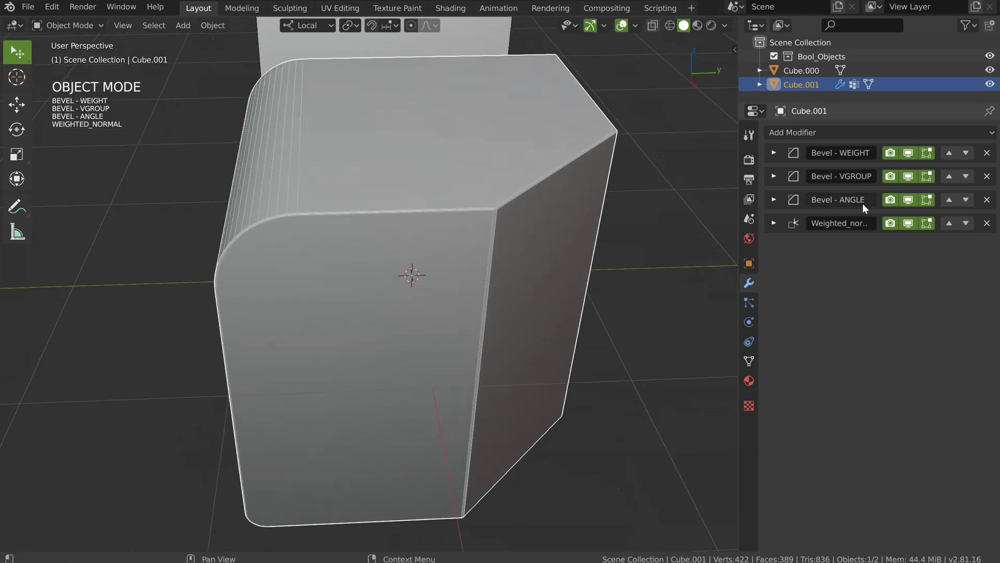
{"action": "left_click", "coordinate": [948, 200]}
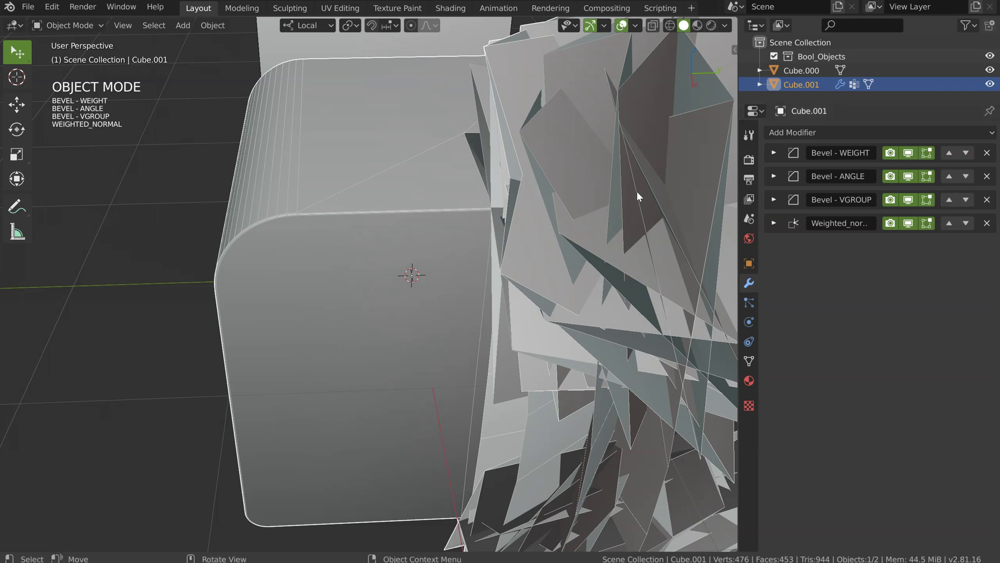
{"action": "left_click", "coordinate": [967, 176]}
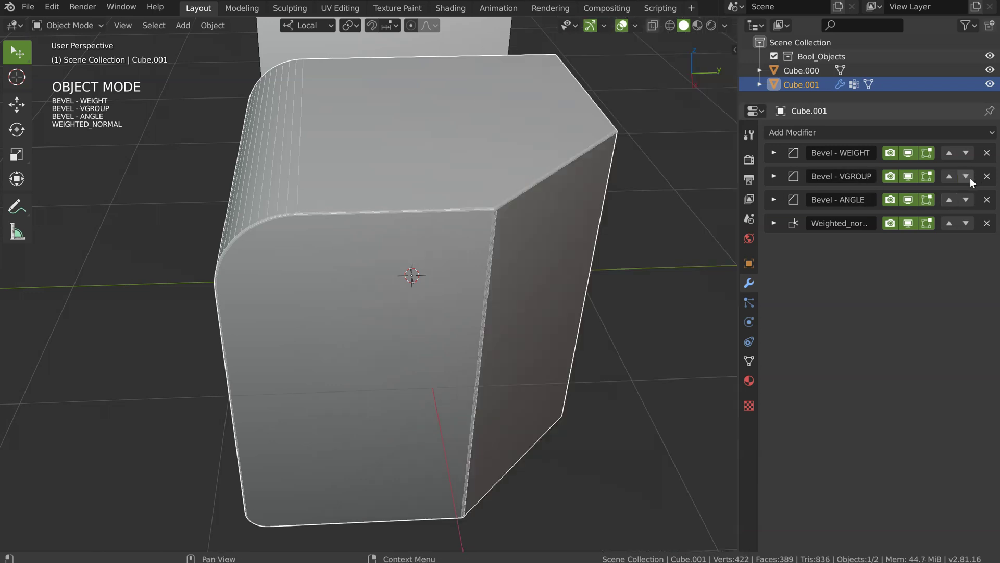
{"action": "middle_click_drag", "start_coordinate": [521, 224], "coordinate": [401, 271]}
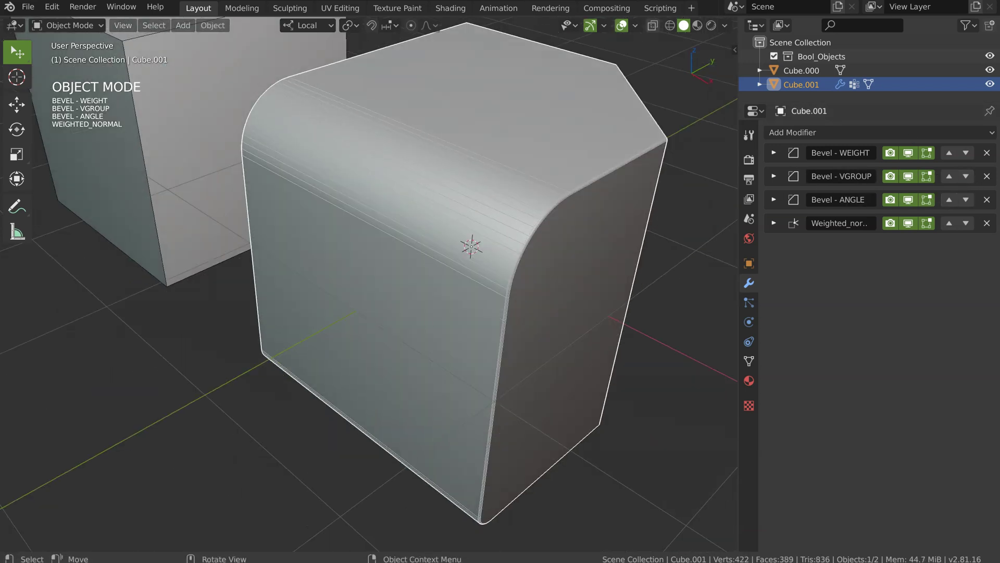
{"action": "middle_click_drag", "start_coordinate": [384, 304], "coordinate": [554, 248]}
Place Bevel - ANGLE above Bevel - VGROUP, hide Bevel - VGROUP in the viewport, and examine the beveled corner's geometry up close.
{"action": "left_click", "coordinate": [949, 199]}
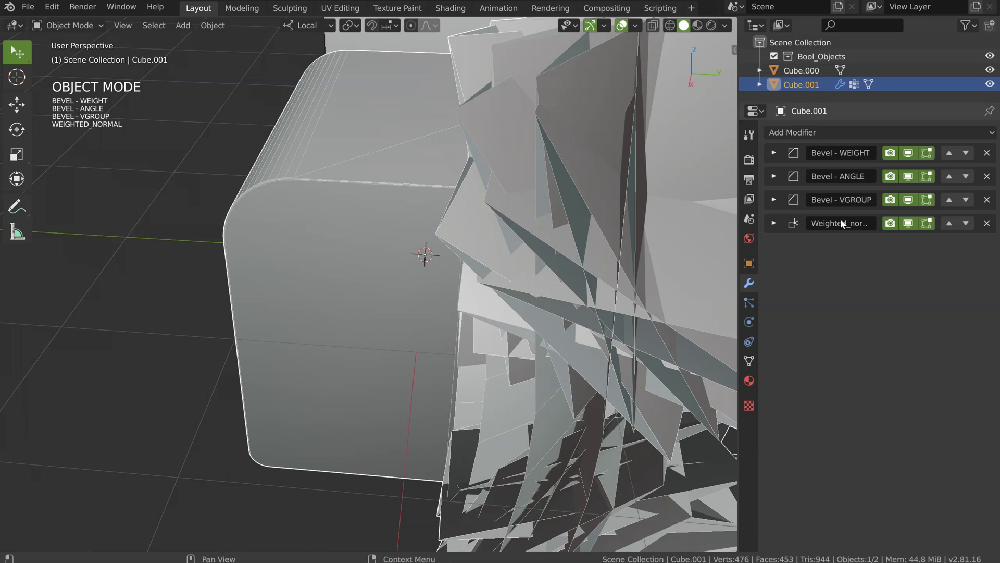
{"action": "left_click", "coordinate": [909, 199]}
{"action": "middle_click_drag", "start_coordinate": [589, 208], "coordinate": [416, 251]}
{"action": "scroll", "coordinate": [448, 213], "scroll_direction": "up", "scroll_amount": 5}
{"action": "middle_click_drag", "start_coordinate": [448, 213], "coordinate": [475, 220]}
{"action": "scroll", "coordinate": [407, 245], "scroll_direction": "up", "scroll_amount": 6}
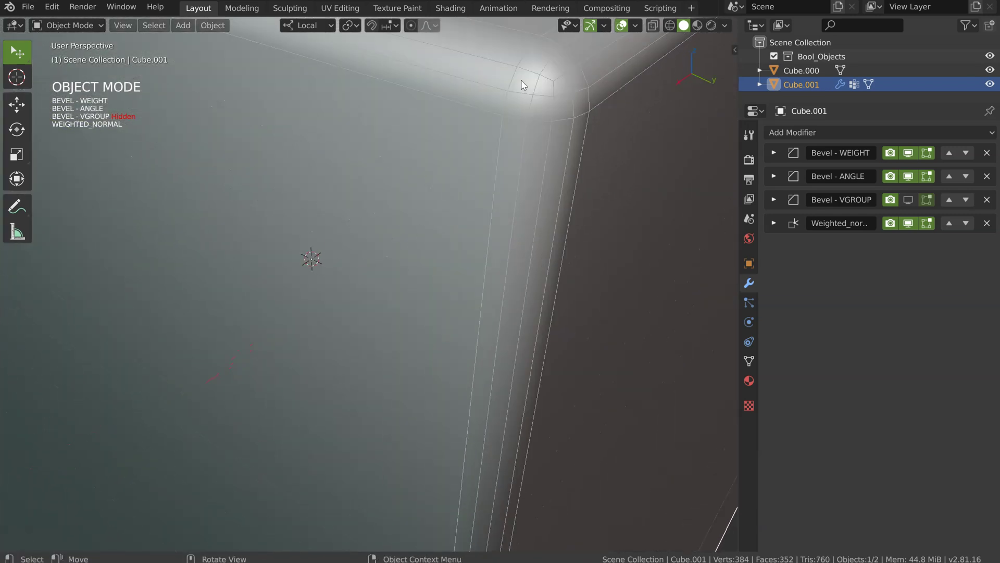
{"action": "middle_click_drag", "start_coordinate": [521, 80], "coordinate": [348, 247], "text": "shift"}
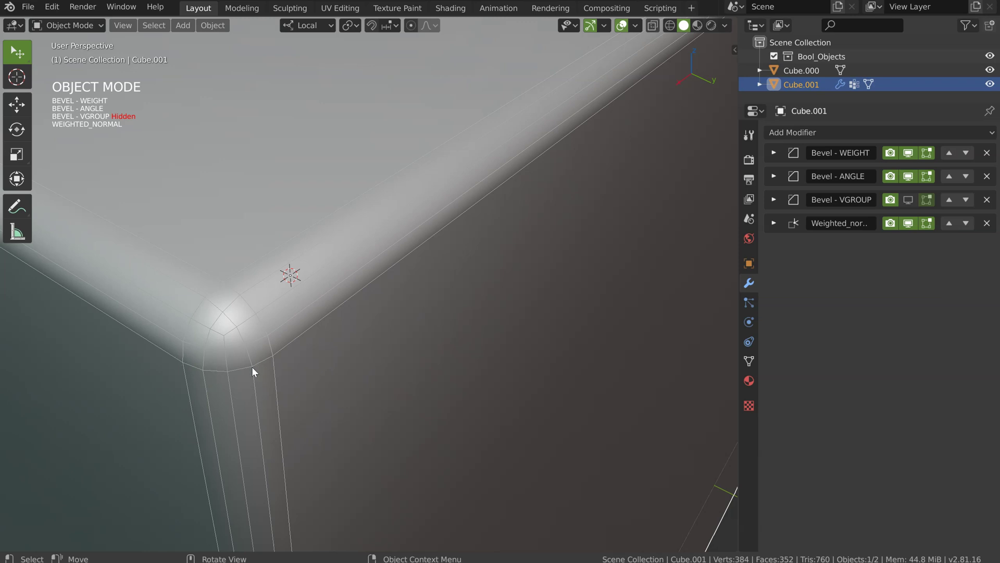
Check the mesh's vertex group list, show Bevel - VGROUP in the viewport again, and inspect the cube's resulting geometry.
{"action": "left_click", "coordinate": [749, 359]}
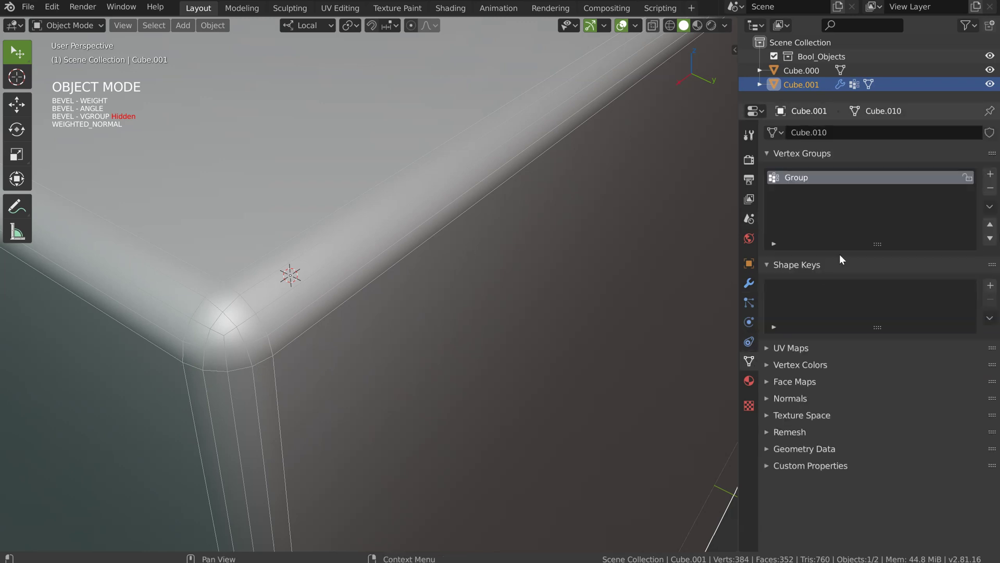
{"action": "left_click", "coordinate": [751, 283]}
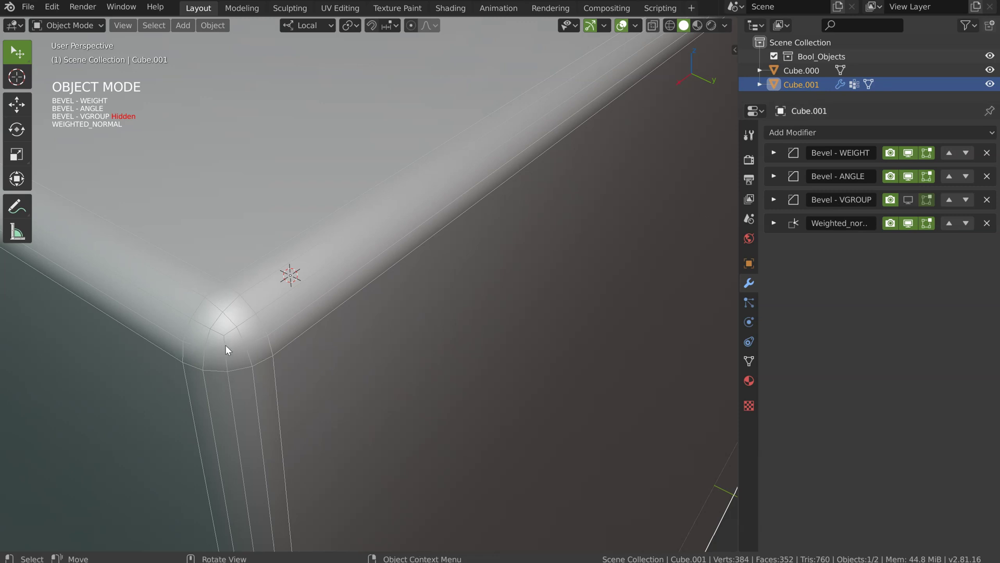
{"action": "left_click", "coordinate": [909, 199]}
{"action": "scroll", "coordinate": [466, 242], "scroll_direction": "down", "scroll_amount": 5}
{"action": "middle_click_drag", "start_coordinate": [465, 242], "coordinate": [476, 258]}
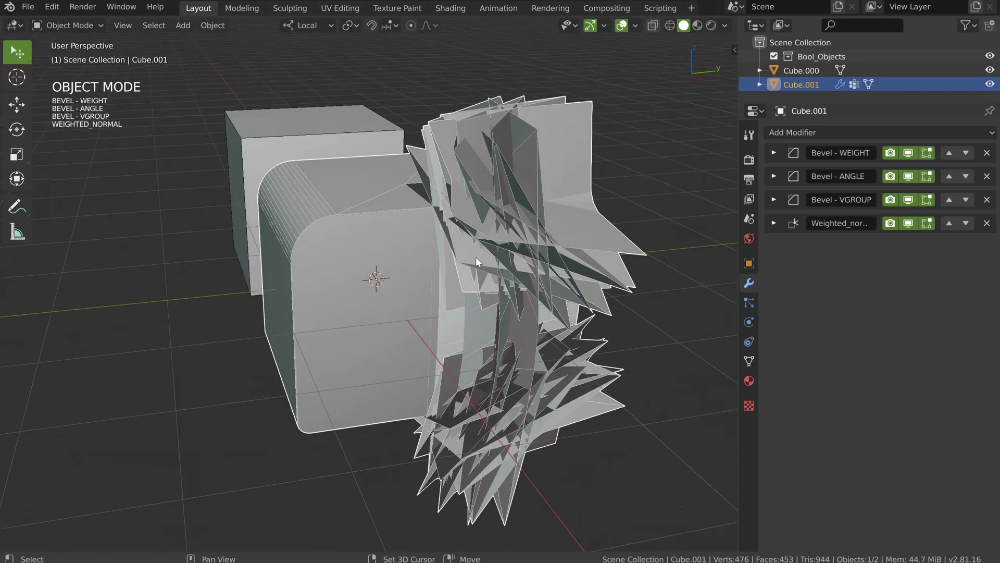
{"action": "scroll", "coordinate": [477, 257], "scroll_direction": "up", "scroll_amount": 2}
{"action": "scroll", "coordinate": [471, 224], "scroll_direction": "up", "scroll_amount": 5}
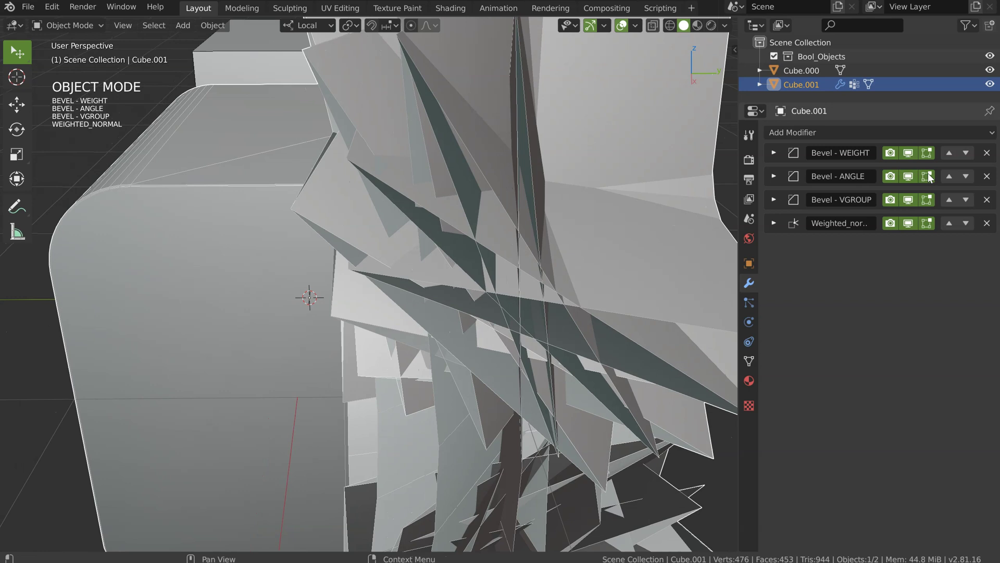
Move Bevel - ANGLE back below Bevel - VGROUP and try swapping Bevel - WEIGHT with Bevel - VGROUP.
{"action": "left_click", "coordinate": [966, 176]}
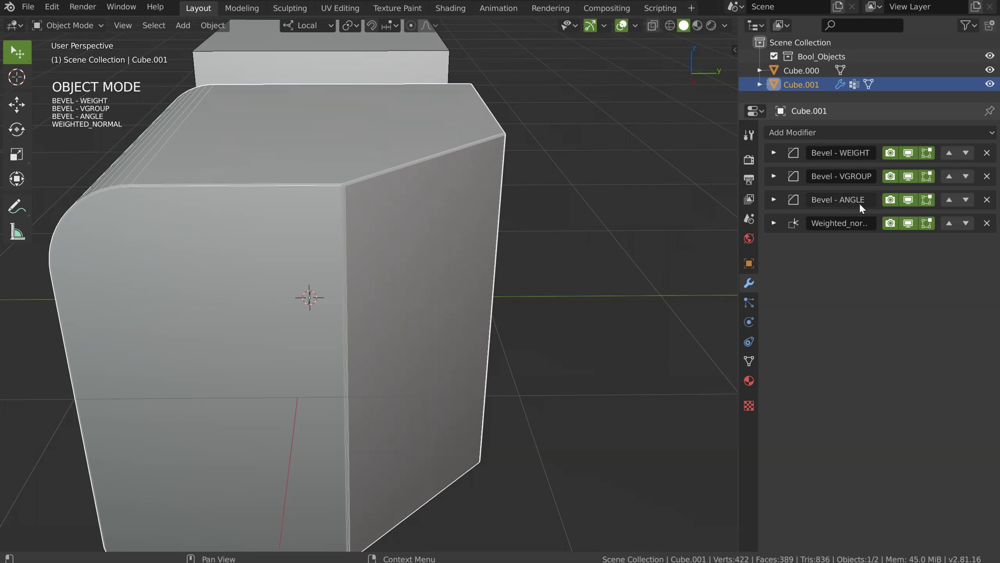
{"action": "left_click", "coordinate": [966, 152]}
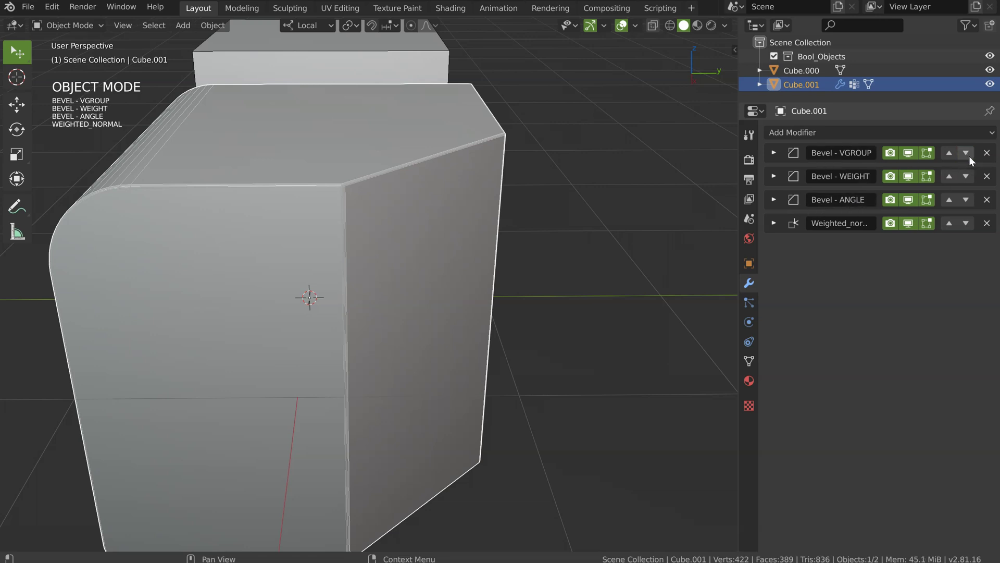
{"action": "left_click", "coordinate": [949, 177]}
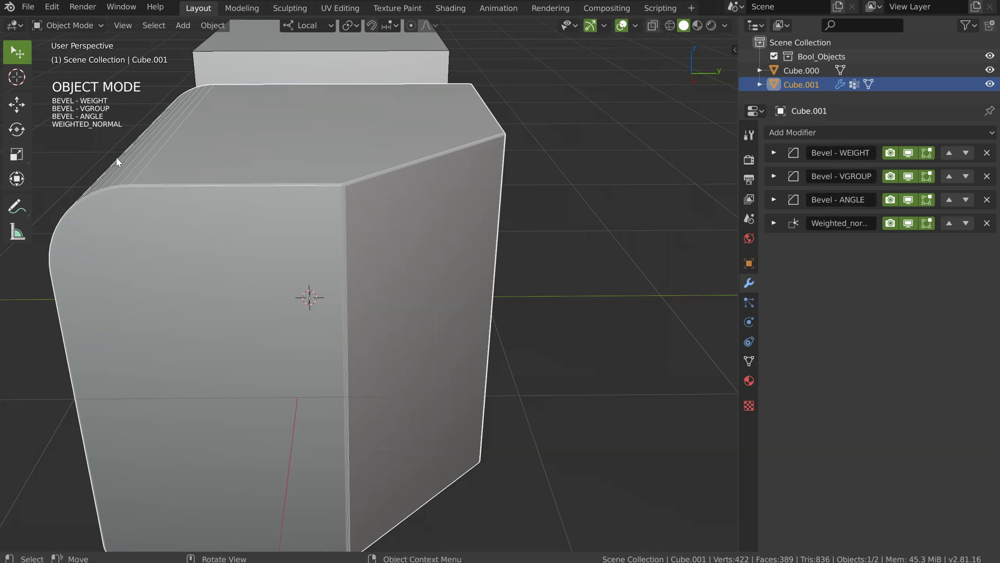
Place Bevel - WEIGHT below Bevel - VGROUP and inspect the cube's rounded edge and base mesh in Edit Mode.
{"action": "left_click", "coordinate": [966, 152]}
{"action": "middle_click_drag", "start_coordinate": [710, 207], "coordinate": [439, 207]}
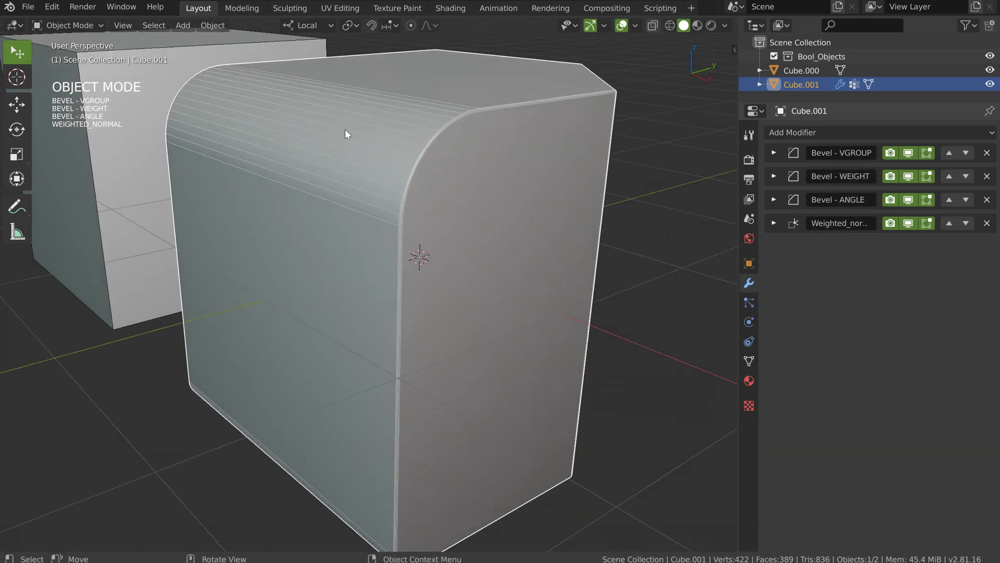
{"action": "key", "text": "Tab"}
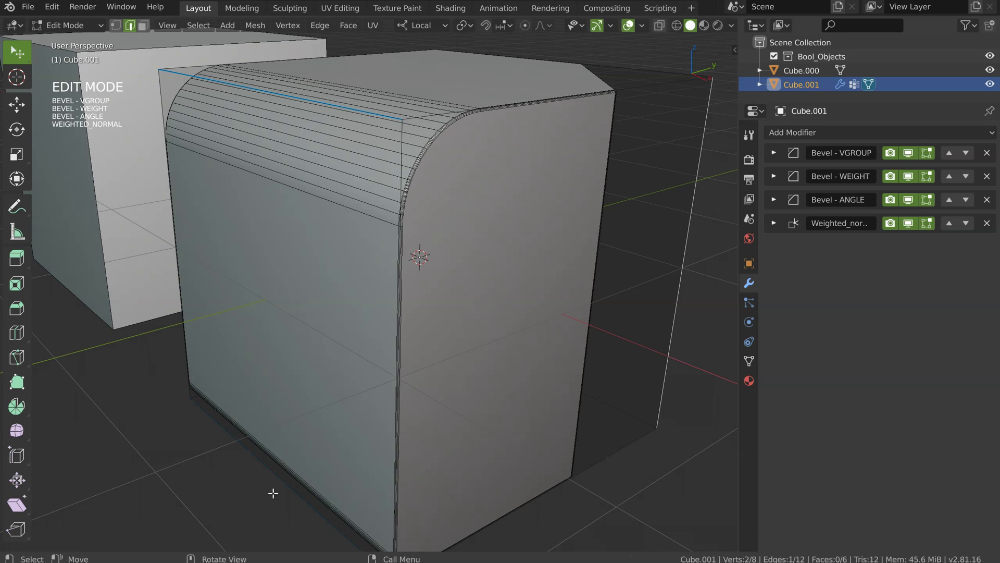
{"action": "key", "text": "Tab"}
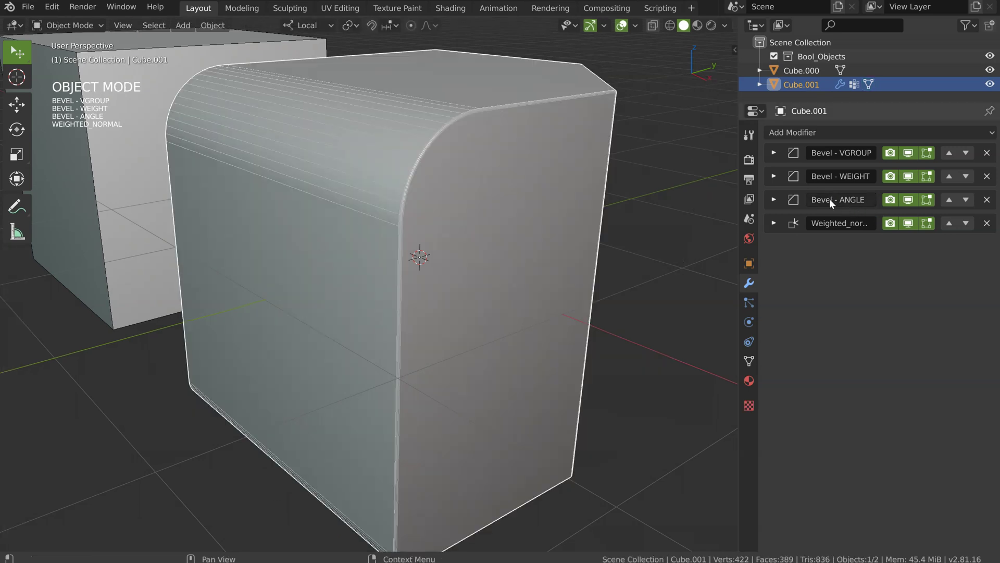
Move Bevel - WEIGHT below Bevel - ANGLE and expand the Bevel - ANGLE settings to examine the top edge up close.
{"action": "left_click", "coordinate": [967, 177]}
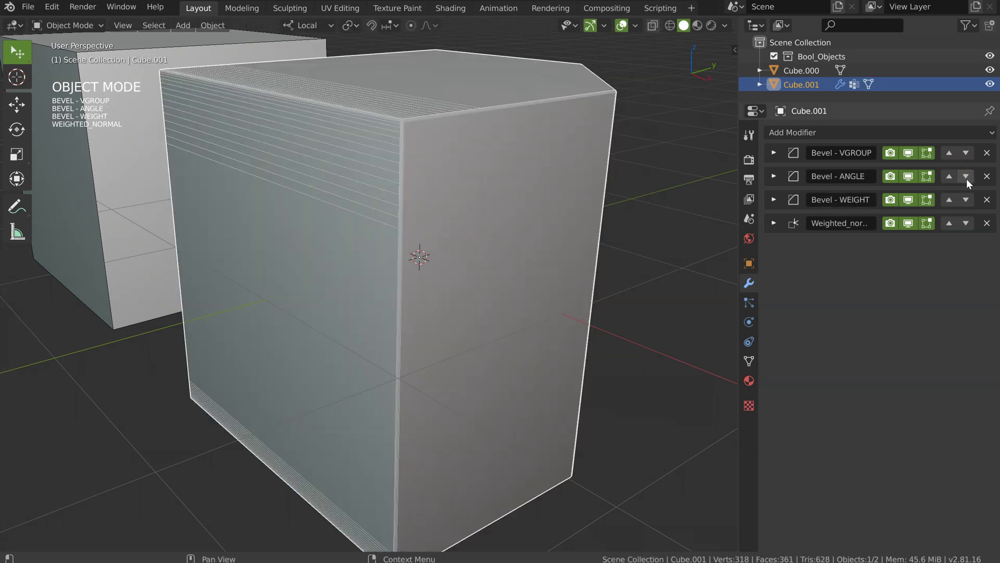
{"action": "middle_click_drag", "start_coordinate": [469, 195], "coordinate": [452, 180]}
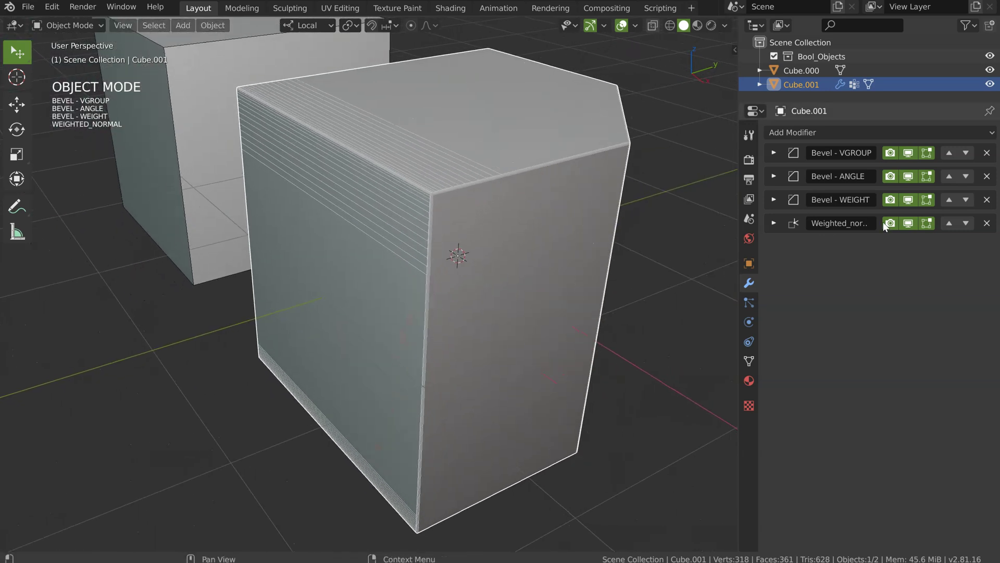
{"action": "left_click", "coordinate": [775, 176]}
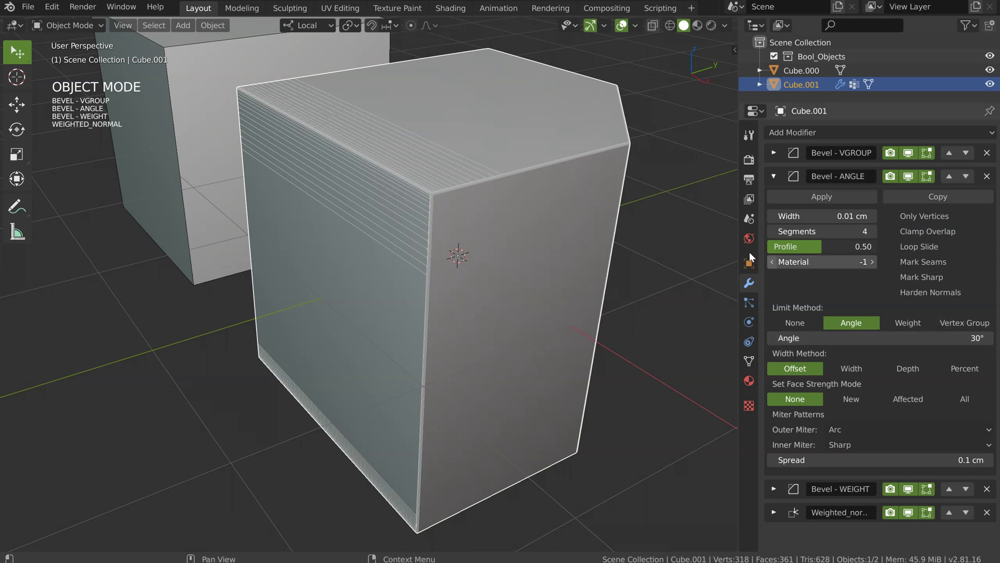
{"action": "scroll", "coordinate": [397, 159], "scroll_direction": "up", "scroll_amount": 3}
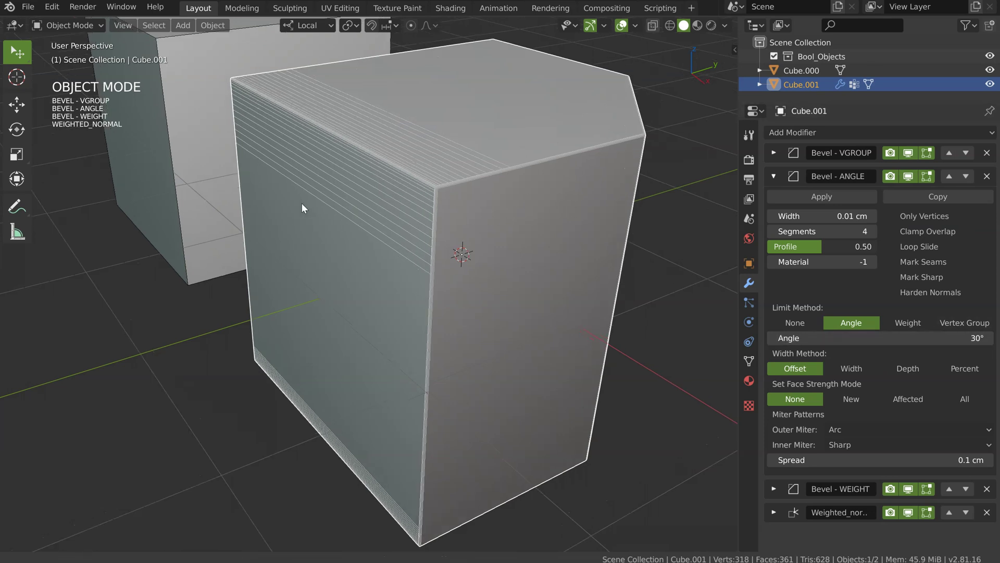
{"action": "scroll", "coordinate": [474, 267], "scroll_direction": "up", "scroll_amount": 2}
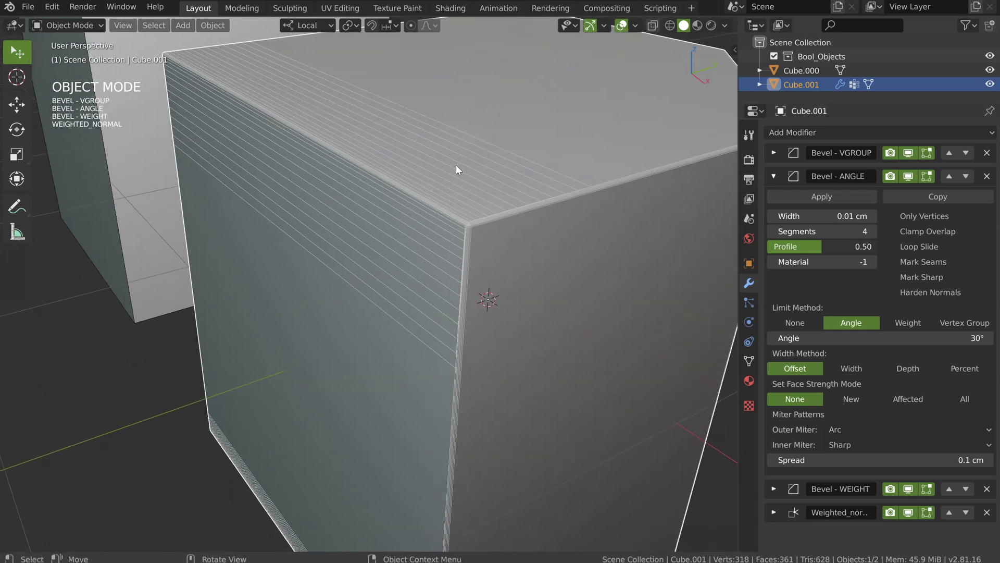
Check the bevel weight of the cube's weighted top edge in Edit Mode.
{"action": "key", "text": "Tab"}
{"action": "left_click", "coordinate": [372, 174]}
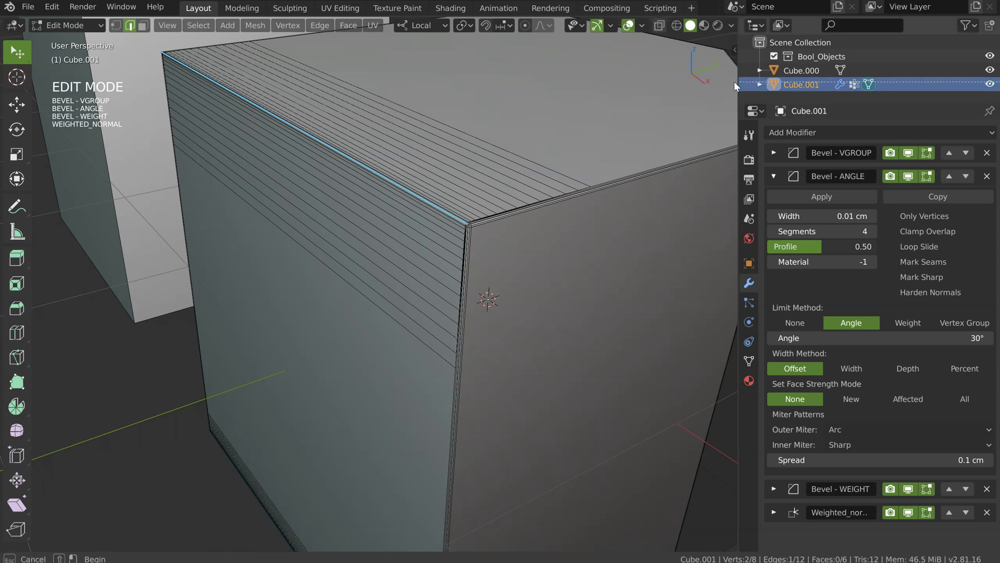
{"action": "key", "text": "n"}
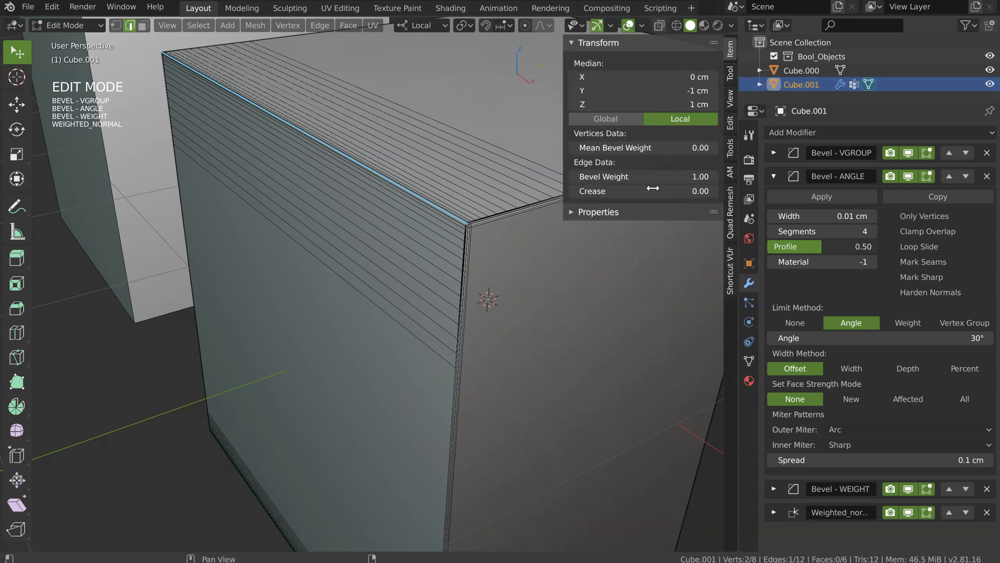
{"action": "left_click_drag", "start_coordinate": [675, 174], "coordinate": [572, 174]}
Restore Bevel - WEIGHT to the top of the stack and adjust its width to about 0.383 with Speedflow.
{"action": "middle_click_drag", "start_coordinate": [480, 248], "coordinate": [393, 224]}
{"action": "key", "text": "alt+s"}
{"action": "left_click", "coordinate": [500, 224]}
{"action": "middle_click_drag", "start_coordinate": [489, 218], "coordinate": [339, 238]}
{"action": "key", "text": "alt+s"}
{"action": "left_click", "coordinate": [458, 239]}
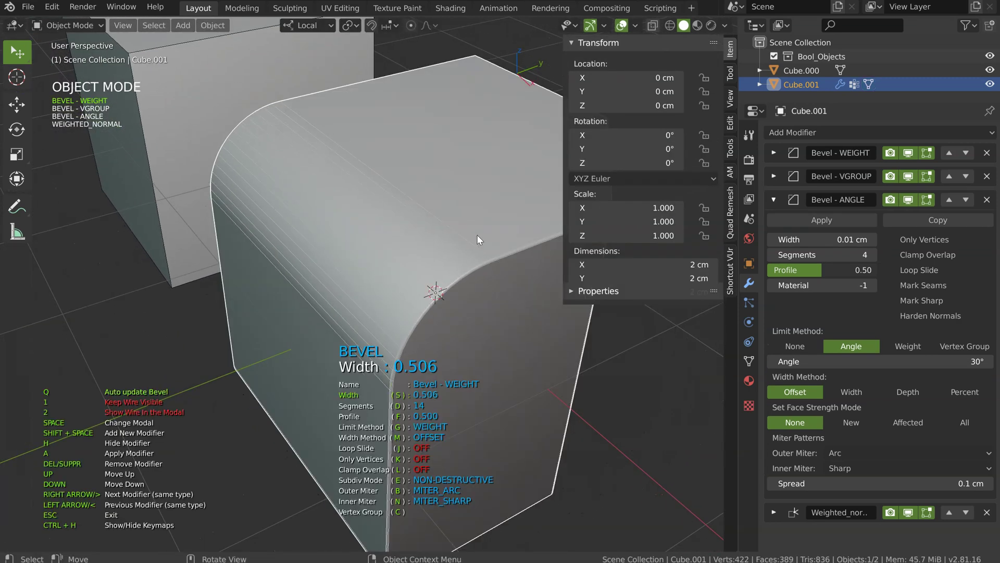
{"action": "left_click", "coordinate": [455, 230]}
{"action": "middle_click_drag", "start_coordinate": [455, 230], "coordinate": [411, 211]}
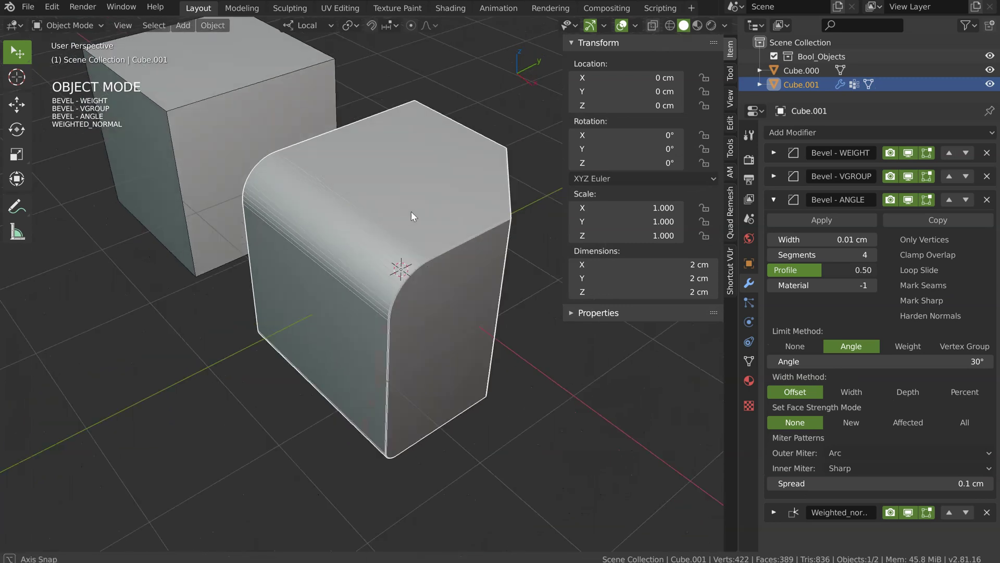
Collapse the Bevel - ANGLE settings and hide the viewport sidebar.
{"action": "left_click", "coordinate": [775, 201]}
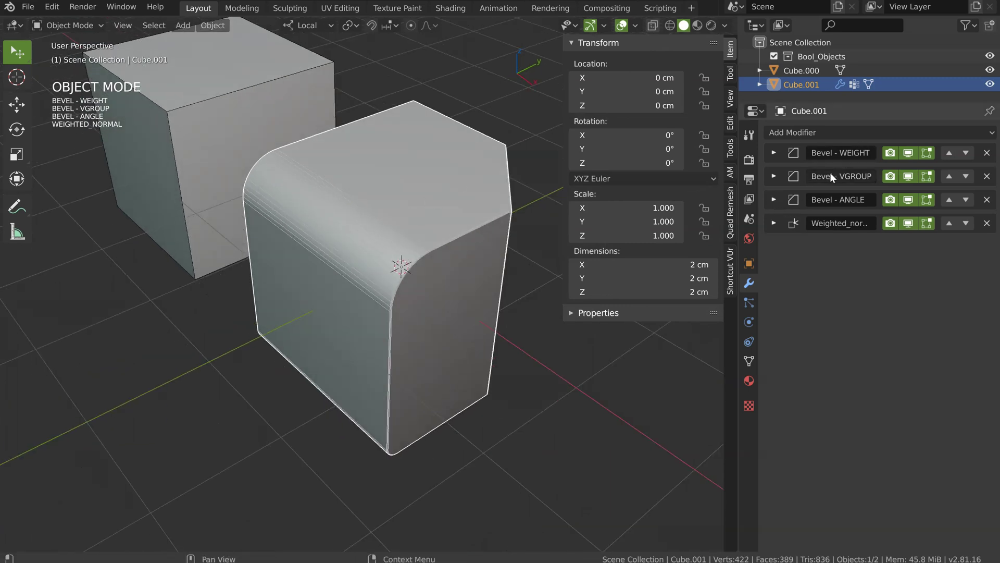
{"action": "middle_click_drag", "start_coordinate": [434, 201], "coordinate": [419, 185]}
{"action": "key", "text": "n"}
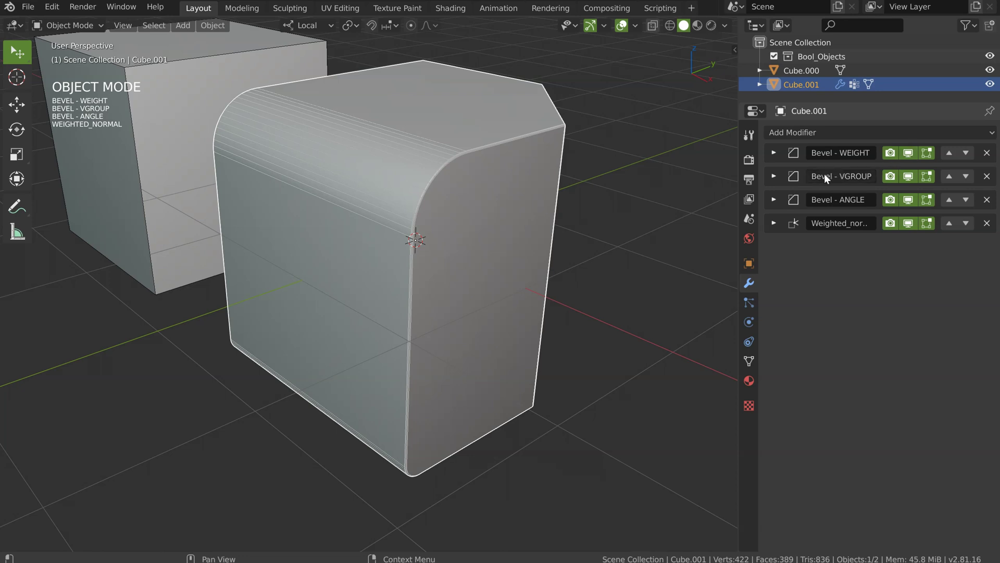
Try Bevel - VGROUP above Bevel - WEIGHT in the stack, and restore the order.
{"action": "left_click", "coordinate": [963, 153]}
{"action": "left_click", "coordinate": [949, 177]}
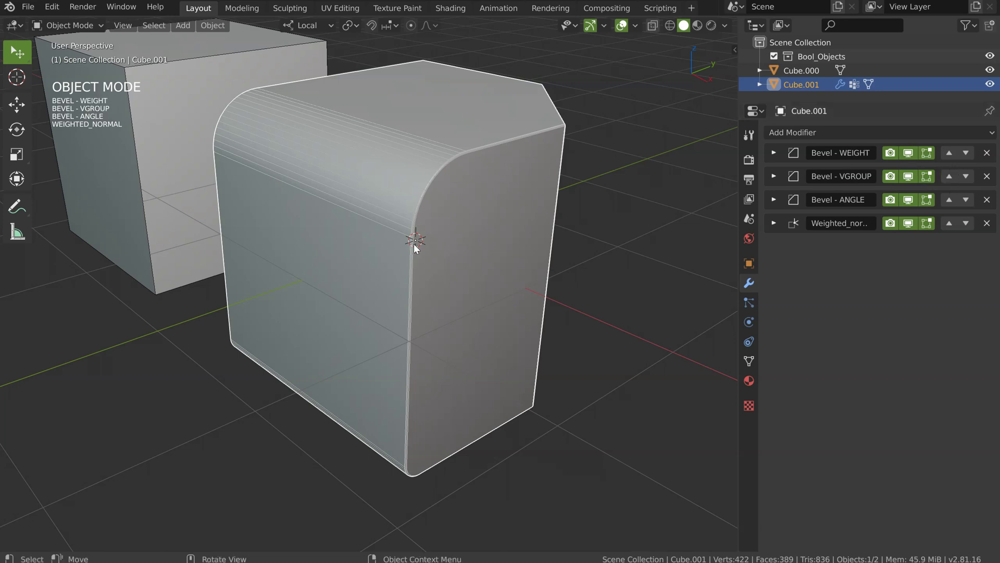
{"action": "middle_click_drag", "start_coordinate": [415, 250], "coordinate": [403, 241]}
In the Speedflow bevel modal, try shifting Bevel - WEIGHT down the stack and toggling its visibility, and return it to the top.
{"action": "key", "text": "shift+space"}
{"action": "left_click", "coordinate": [506, 240]}
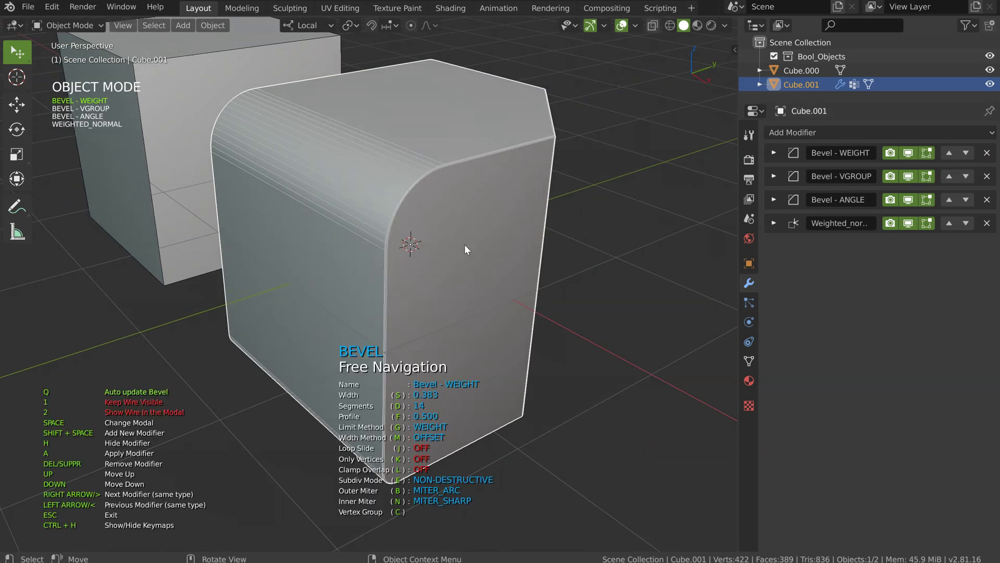
{"action": "key", "text": "Down"}
{"action": "key", "text": "h"}
{"action": "key", "text": "h"}
{"action": "key", "text": "Up"}
{"action": "key", "text": "Down"}
{"action": "key", "text": "h"}
{"action": "key", "text": "h"}
{"action": "key", "text": "Up"}
{"action": "key", "text": "Down"}
{"action": "key", "text": "Up"}
{"action": "key", "text": "Escape"}
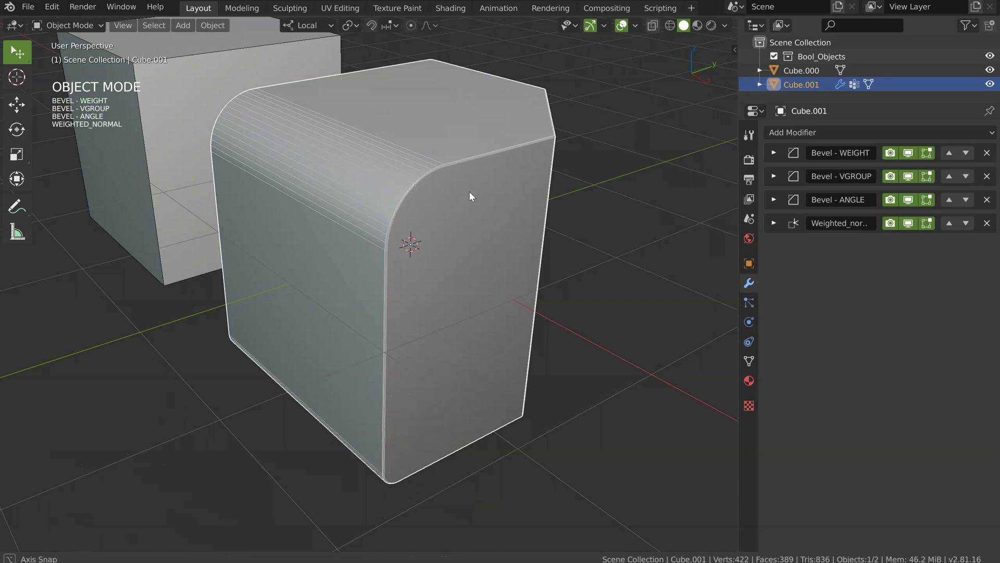
Delete both cubes from the scene.
{"action": "middle_click_drag", "start_coordinate": [469, 191], "coordinate": [510, 192]}
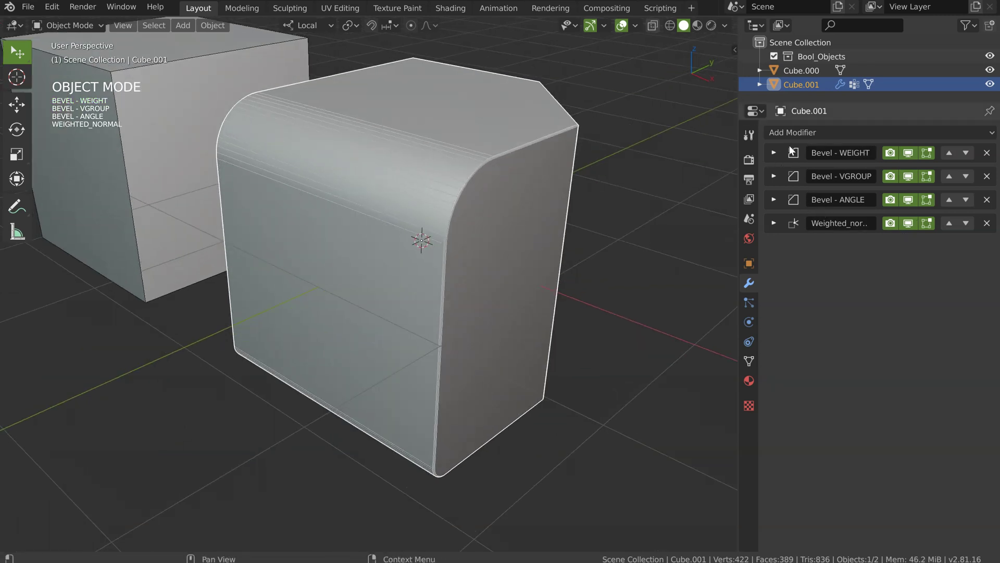
{"action": "middle_click_drag", "start_coordinate": [401, 172], "coordinate": [419, 170]}
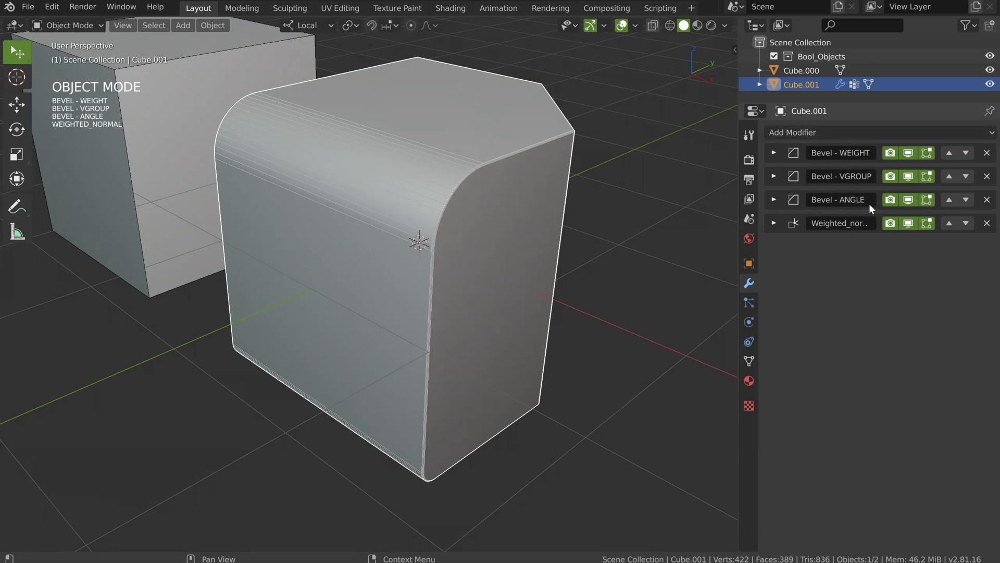
{"action": "scroll", "coordinate": [495, 177], "scroll_direction": "down", "scroll_amount": 6}
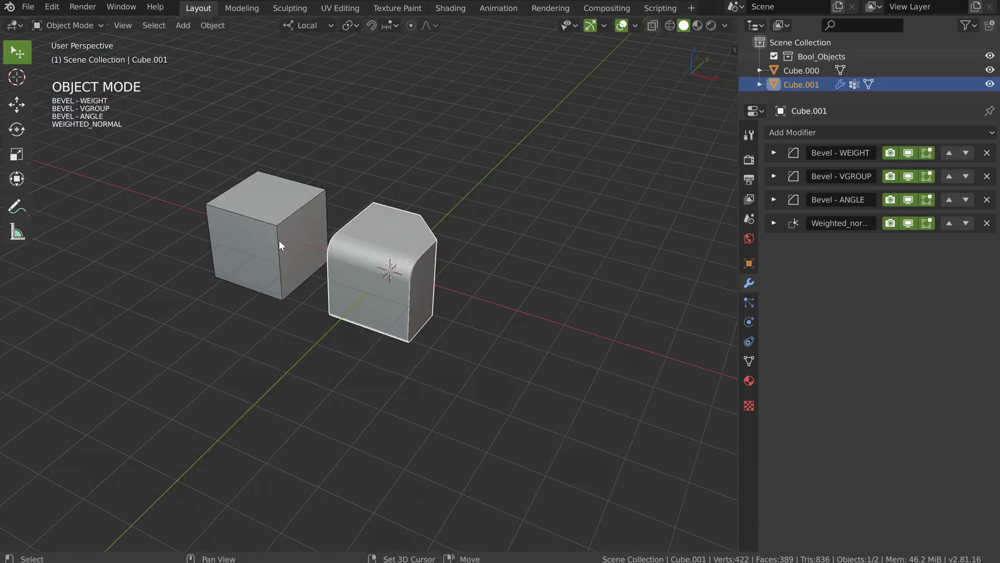
{"action": "left_click", "coordinate": [280, 242], "text": "shift"}
{"action": "key", "text": "Delete"}
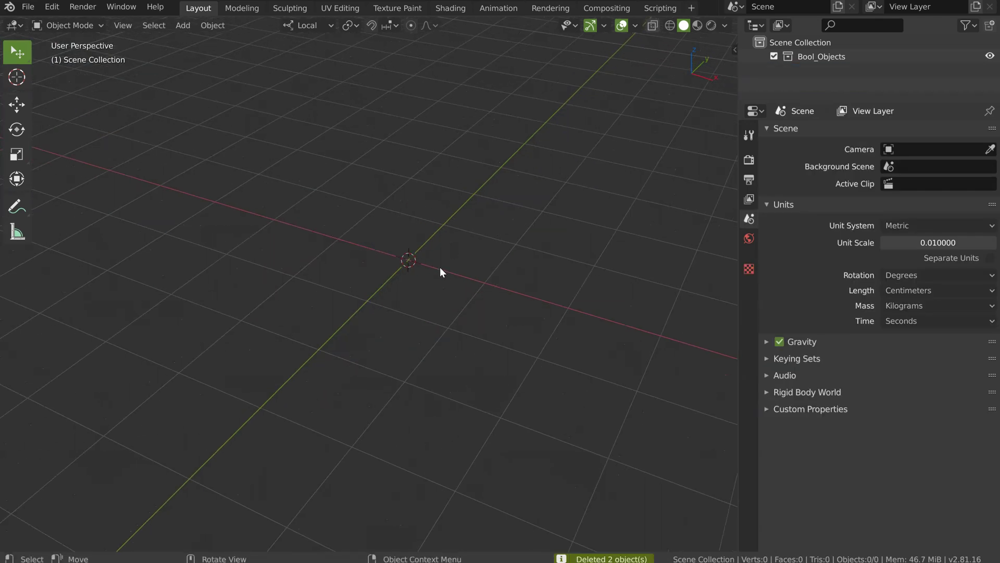
Add a plane primitive at the scene origin with Speedflow Companion.
{"action": "key", "text": "shift+space"}
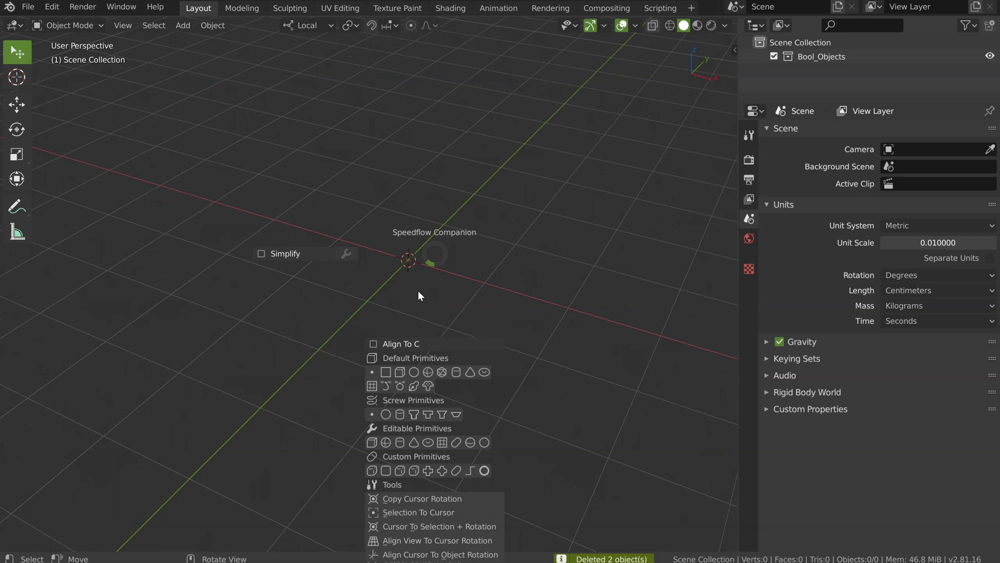
{"action": "left_click", "coordinate": [386, 372]}
{"action": "left_click", "coordinate": [507, 221]}
Round one corner vertex of the plane with a vertex-only Speedflow bevel, width about 0.721 and 11 segments.
{"action": "key", "text": "Tab"}
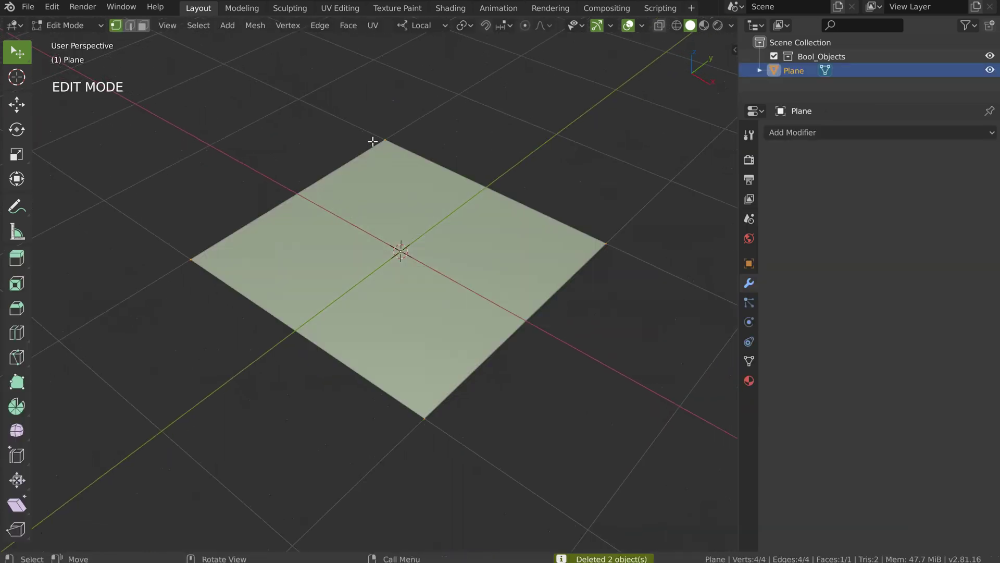
{"action": "left_click", "coordinate": [373, 141]}
{"action": "key", "text": "space"}
{"action": "key", "text": "Escape"}
{"action": "key", "text": "space"}
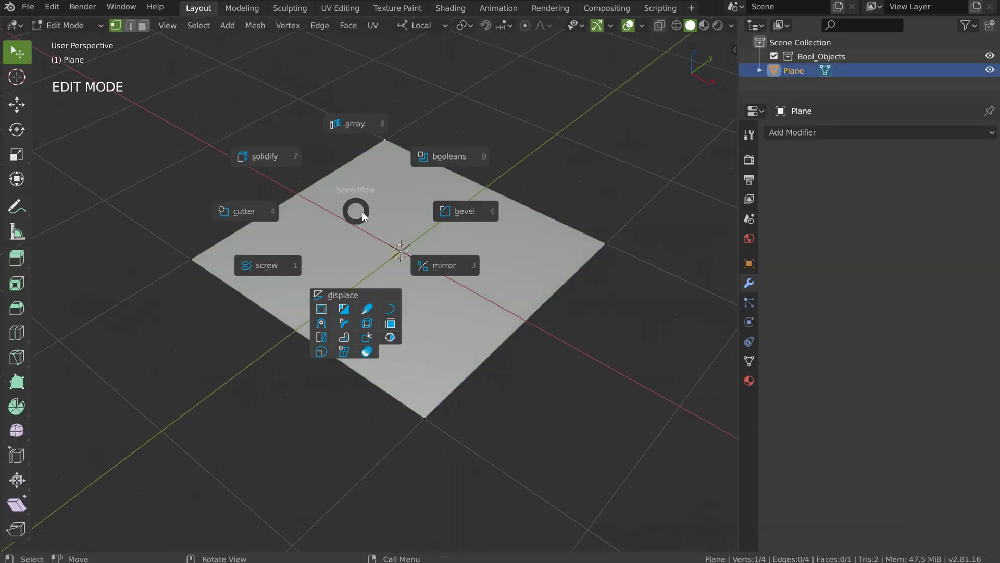
{"action": "left_click", "coordinate": [469, 210]}
{"action": "middle_click_drag", "start_coordinate": [552, 204], "coordinate": [545, 195]}
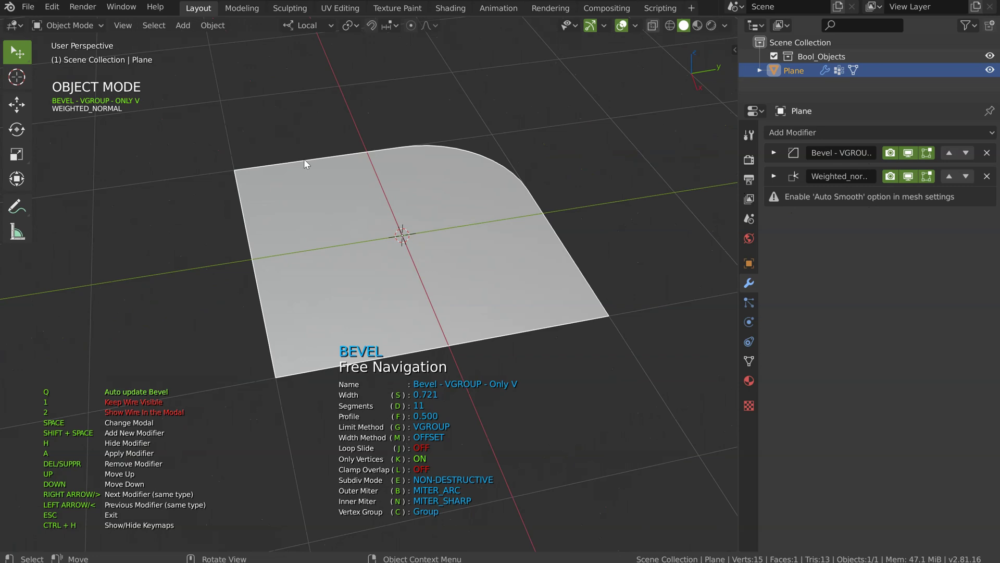
Add a second vertex-only Speedflow bevel to an adjacent corner of the plane as a flat chamfer.
{"action": "middle_click_drag", "start_coordinate": [534, 181], "coordinate": [453, 156]}
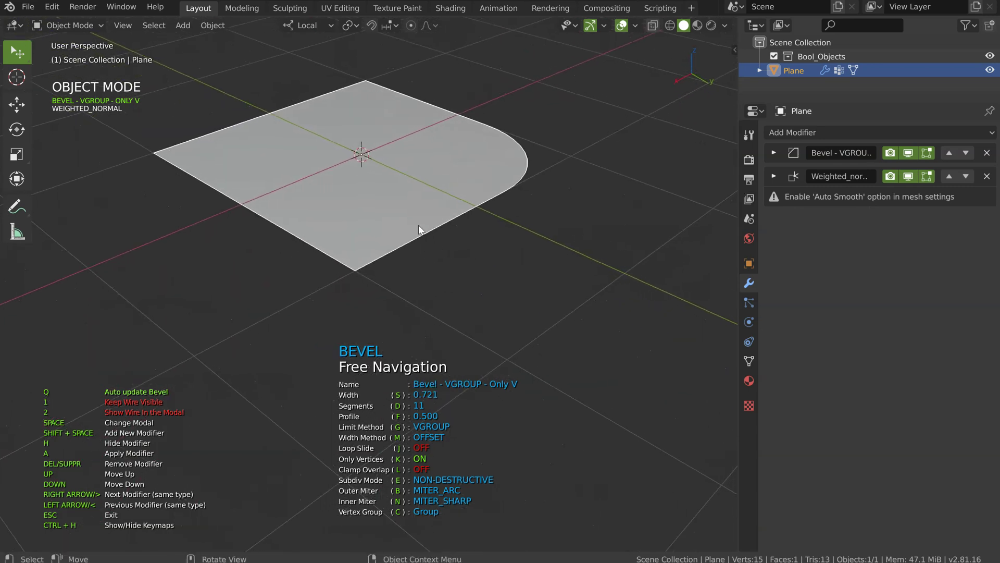
{"action": "key", "text": "Tab"}
{"action": "left_click", "coordinate": [356, 276]}
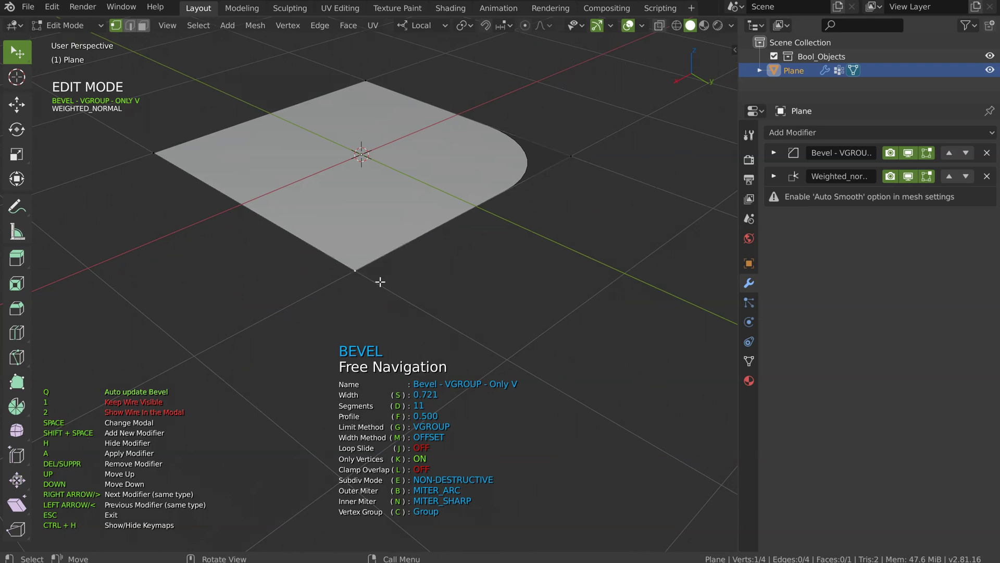
{"action": "key", "text": "shift+space"}
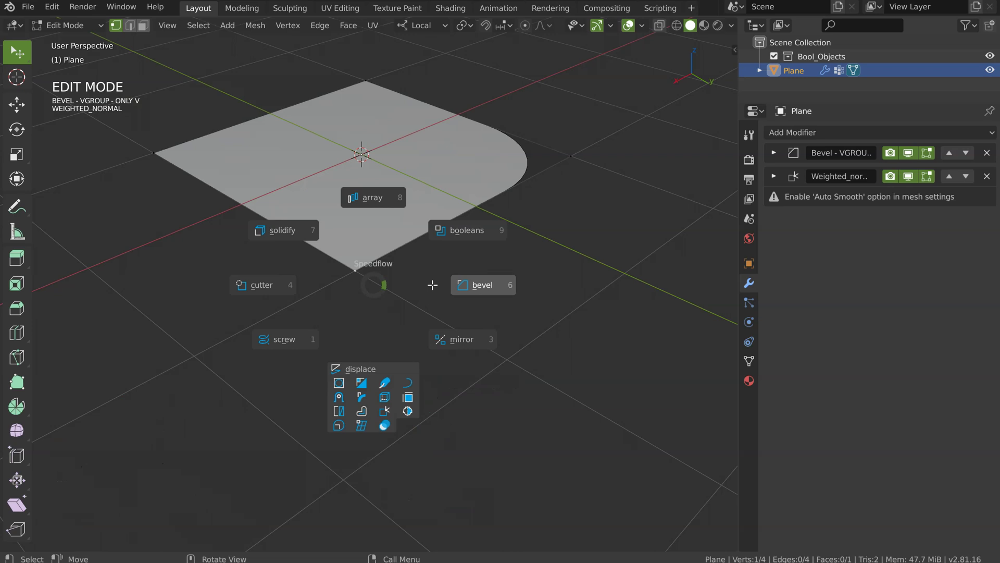
{"action": "left_click", "coordinate": [482, 288]}
{"action": "key", "text": "s"}
{"action": "key", "text": "d"}
{"action": "left_click", "coordinate": [449, 277]}
{"action": "mouse_move", "coordinate": [467, 244]}
{"action": "middle_mouse_down"}
{"action": "mouse_move", "coordinate": [475, 257]}
{"action": "mouse_move", "coordinate": [462, 261]}
{"action": "middle_mouse_up"}
{"action": "left_click", "coordinate": [501, 259]}
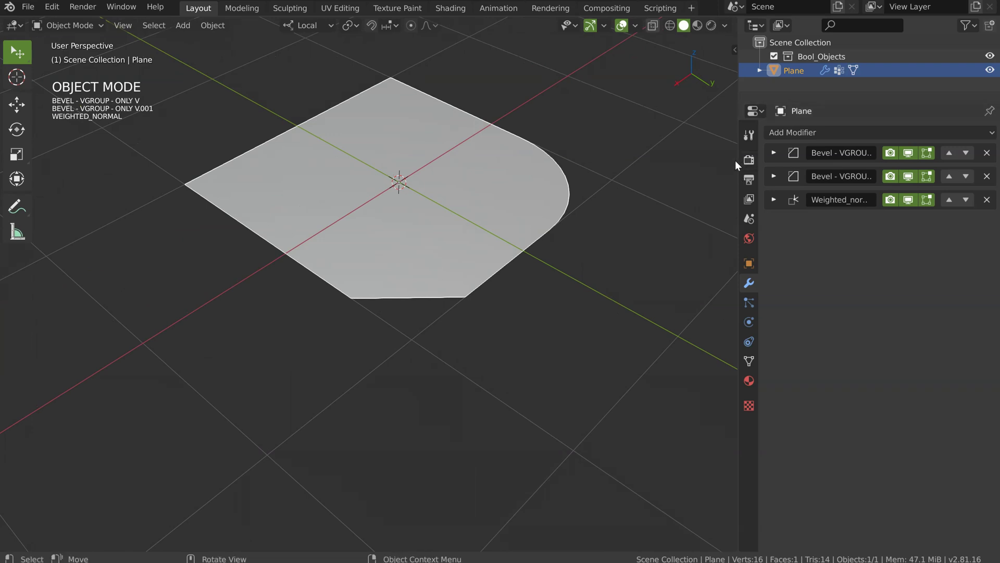
Widen the Properties editor to show the full modifier names.
{"action": "left_click_drag", "start_coordinate": [736, 159], "coordinate": [683, 172]}
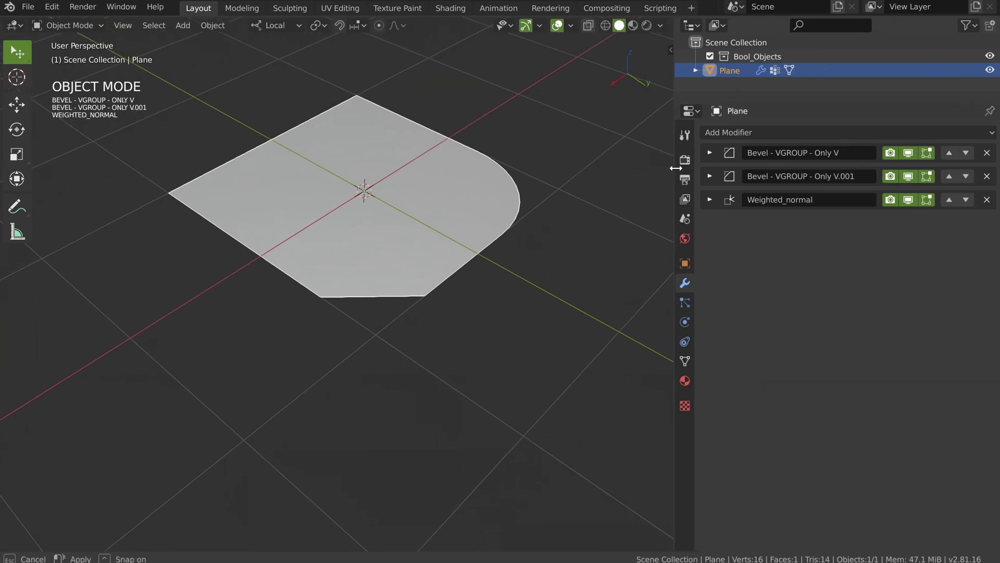
{"action": "middle_click_drag", "start_coordinate": [366, 264], "coordinate": [400, 217]}
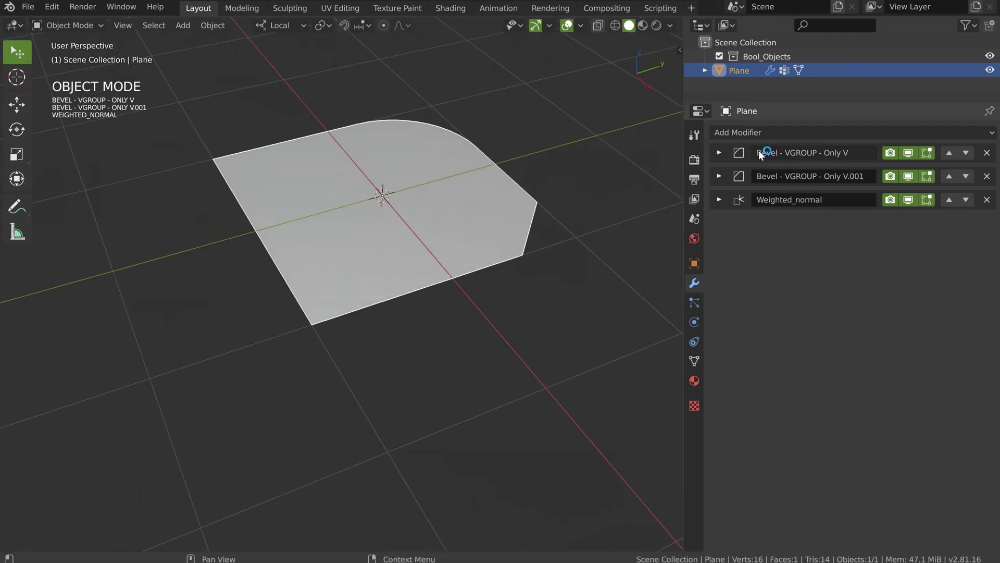
Add a Speedflow Solidify modifier to the bevelled plane and move it above the Weighted_normal modifier.
{"action": "middle_click_drag", "start_coordinate": [446, 224], "coordinate": [438, 215]}
{"action": "key", "text": "space"}
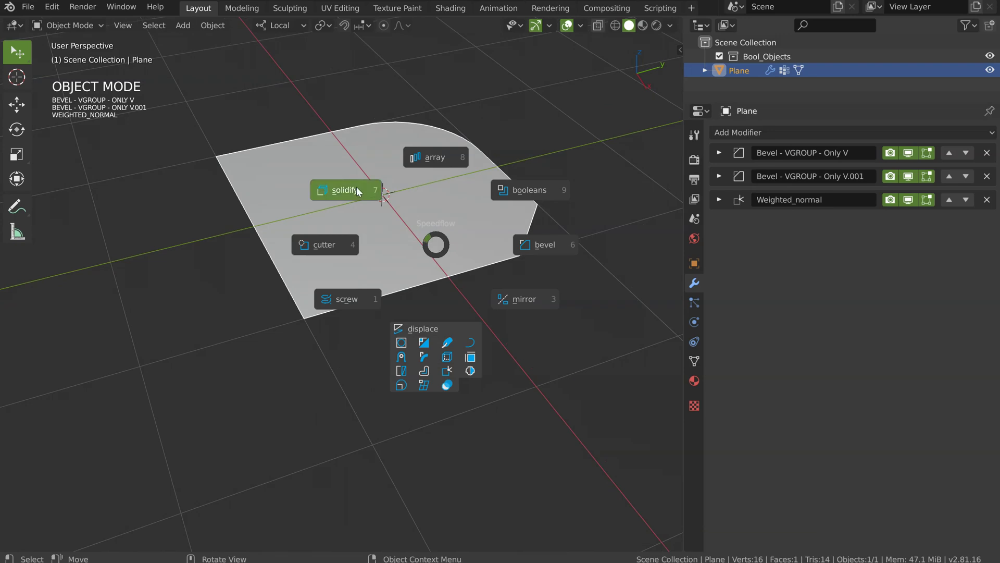
{"action": "left_click", "coordinate": [356, 188]}
{"action": "left_click", "coordinate": [388, 214]}
{"action": "middle_click_drag", "start_coordinate": [388, 214], "coordinate": [437, 152]}
{"action": "left_click", "coordinate": [427, 221]}
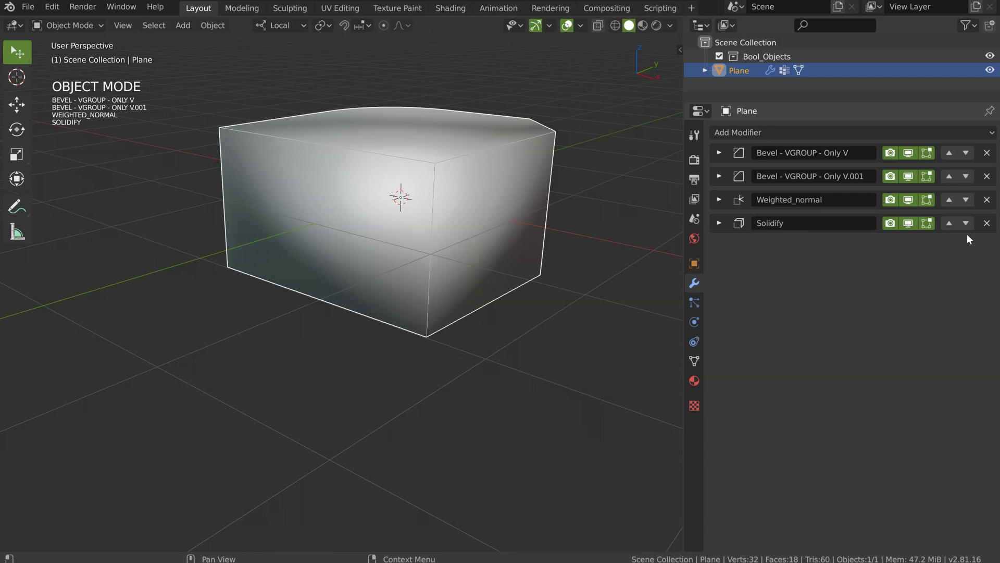
{"action": "left_click", "coordinate": [950, 223]}
{"action": "mouse_move", "coordinate": [547, 164]}
{"action": "middle_mouse_down"}
{"action": "mouse_move", "coordinate": [442, 178]}
{"action": "mouse_move", "coordinate": [446, 195]}
{"action": "middle_mouse_up"}
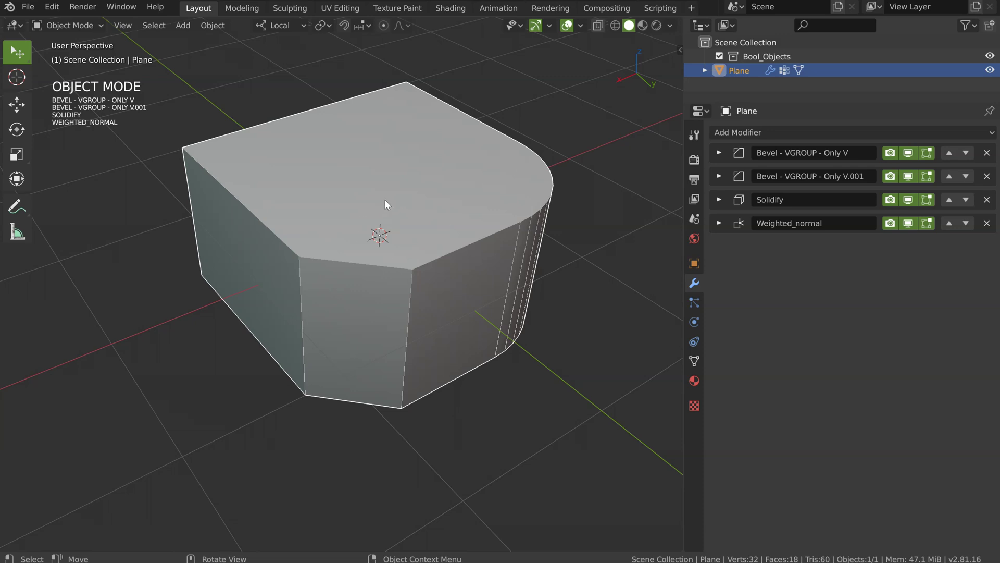
Add an angle-limited Speedflow bevel after the Solidify modifier, width 0.010 and 4 segments.
{"action": "middle_click_drag", "start_coordinate": [385, 199], "coordinate": [413, 195], "text": "shift"}
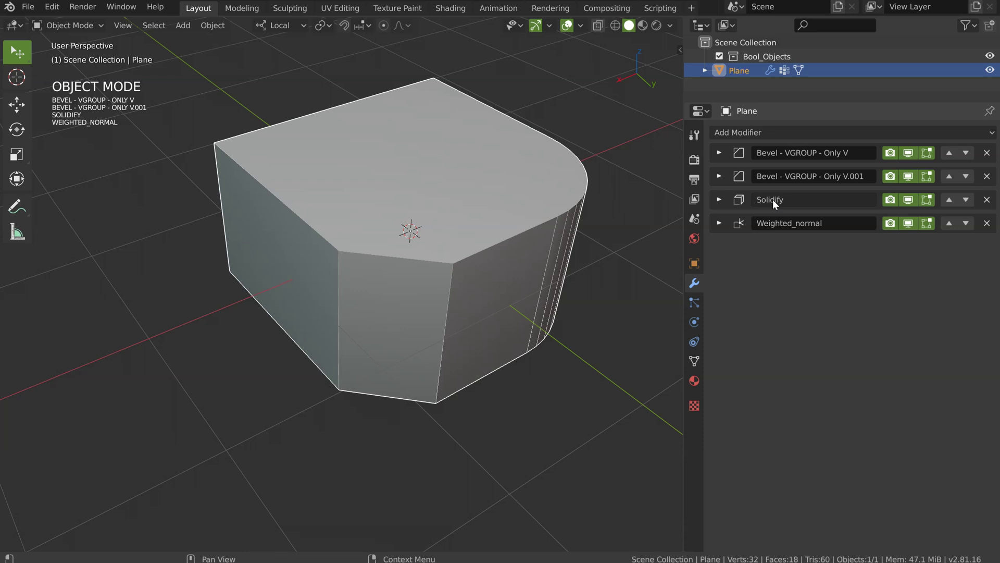
{"action": "middle_click_drag", "start_coordinate": [547, 172], "coordinate": [222, 170]}
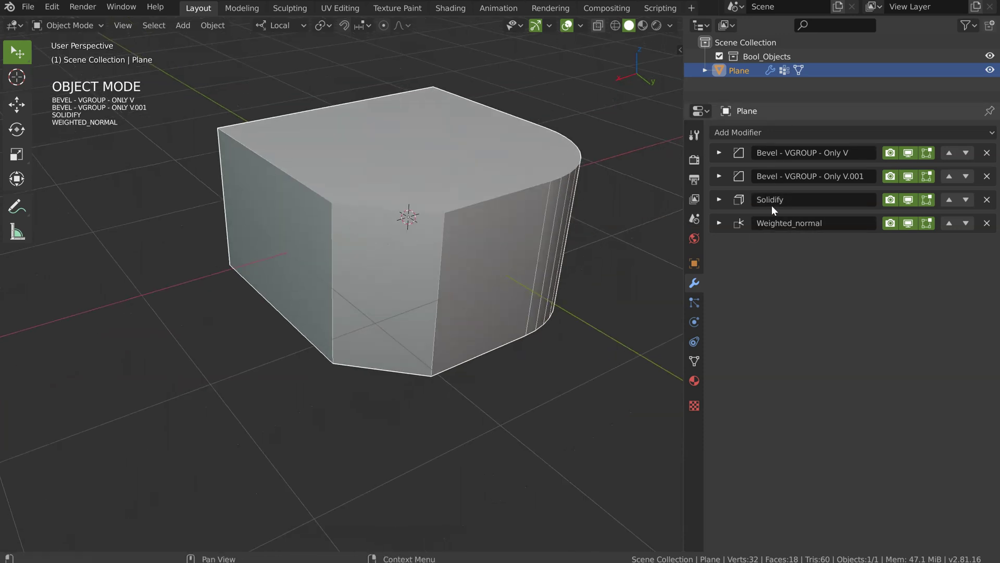
{"action": "middle_click_drag", "start_coordinate": [396, 224], "coordinate": [355, 232]}
{"action": "key", "text": "alt+s"}
{"action": "left_click", "coordinate": [455, 234]}
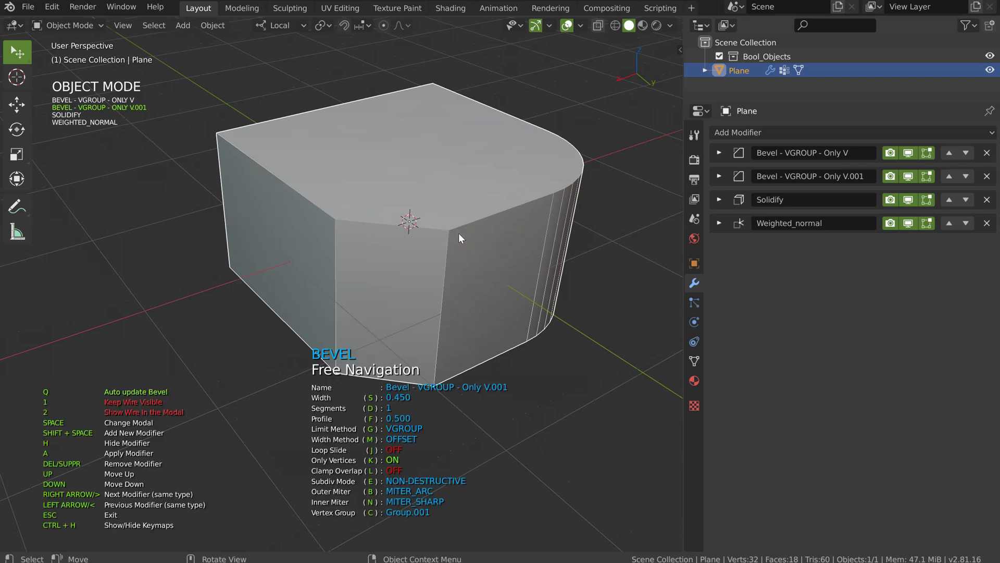
{"action": "key", "text": "shift+space"}
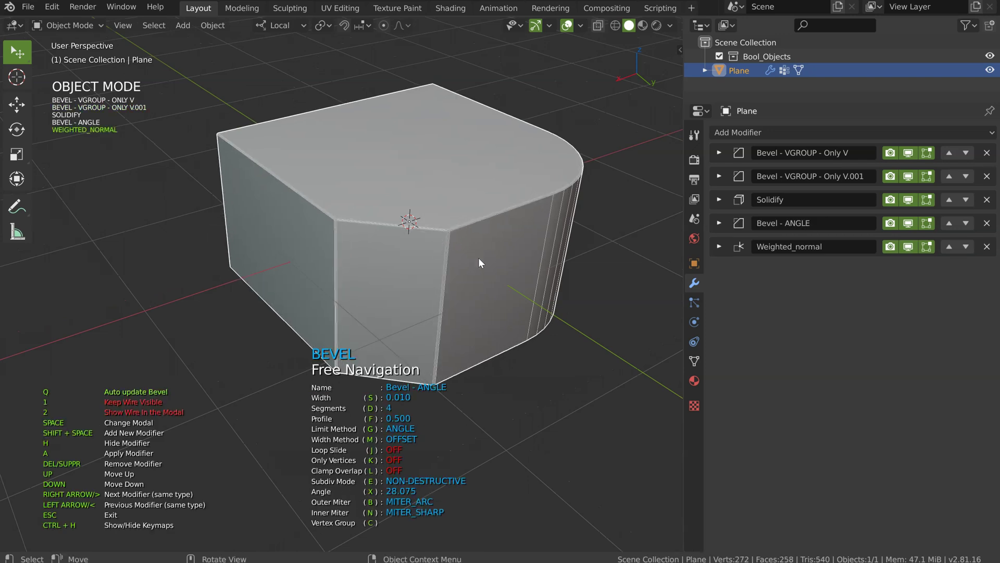
{"action": "key", "text": "Escape"}
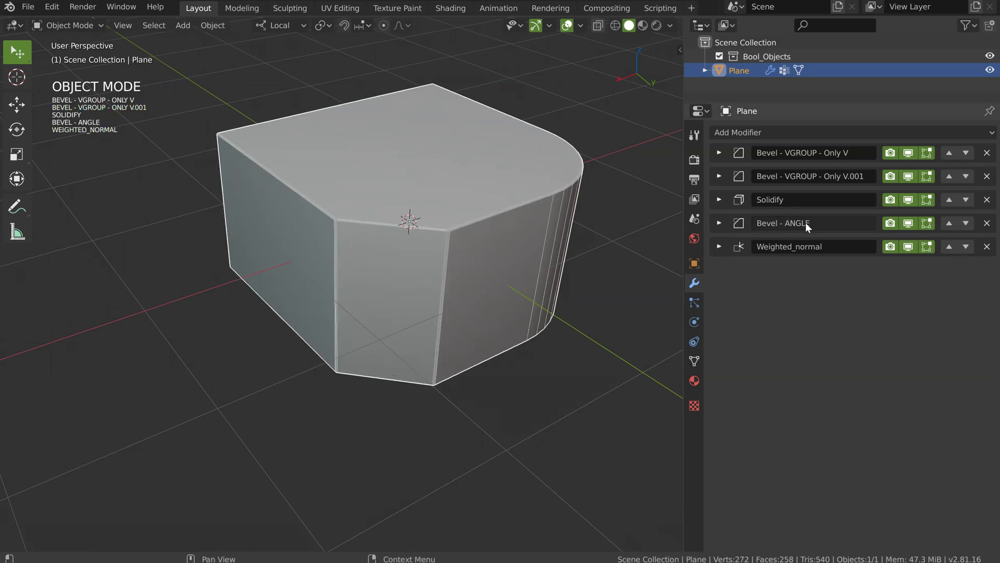
{"action": "middle_click_drag", "start_coordinate": [637, 243], "coordinate": [552, 216]}
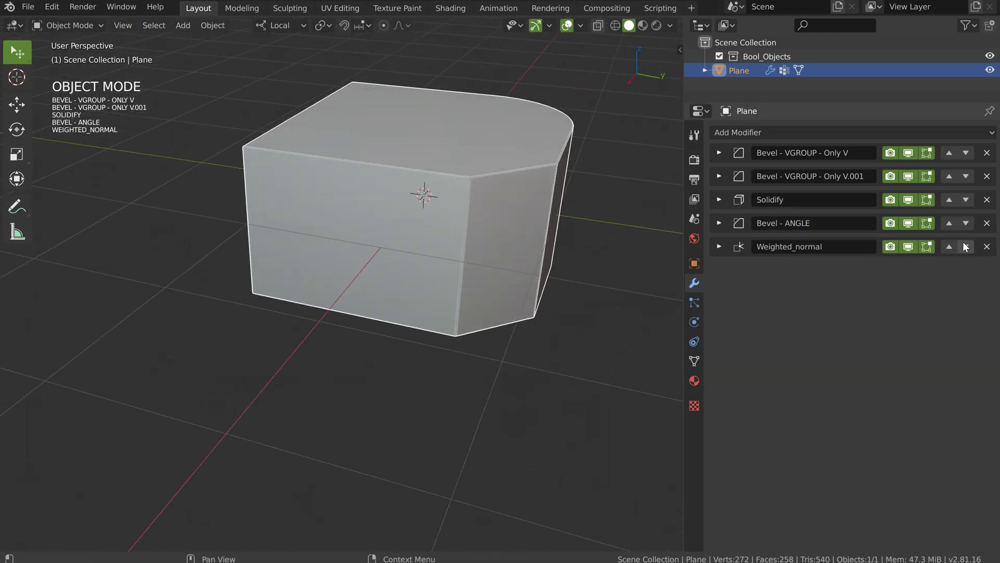
Remove the angle bevel and the Solidify modifier from the plane's stack.
{"action": "left_click", "coordinate": [988, 223]}
{"action": "left_click", "coordinate": [988, 199]}
{"action": "middle_click_drag", "start_coordinate": [485, 214], "coordinate": [414, 226]}
Give the plane a Solidify thickness of 0.854 with Speedflow and place that modifier directly before Weighted_normal.
{"action": "key", "text": "alt+q"}
{"action": "left_click", "coordinate": [330, 170]}
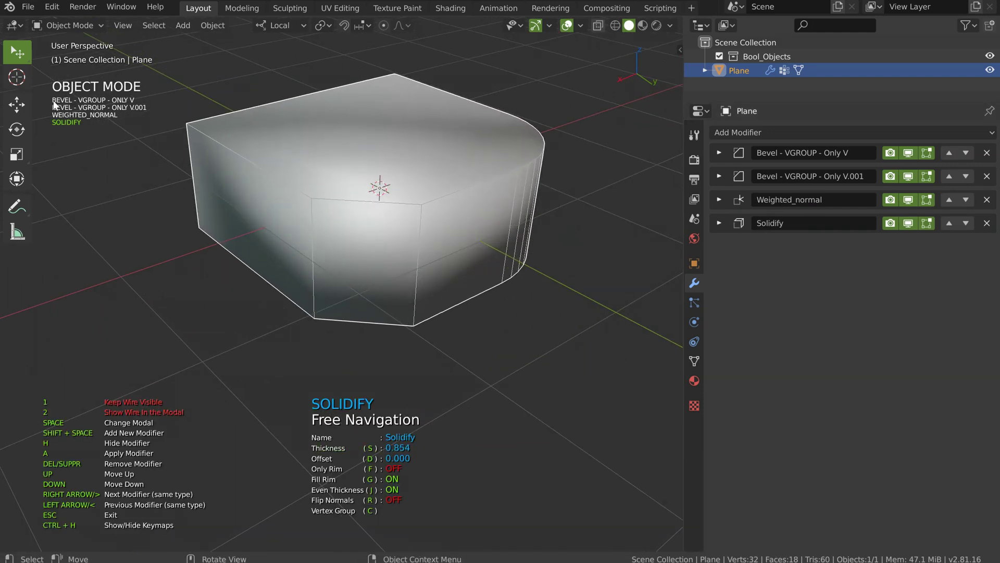
{"action": "key", "text": "Up"}
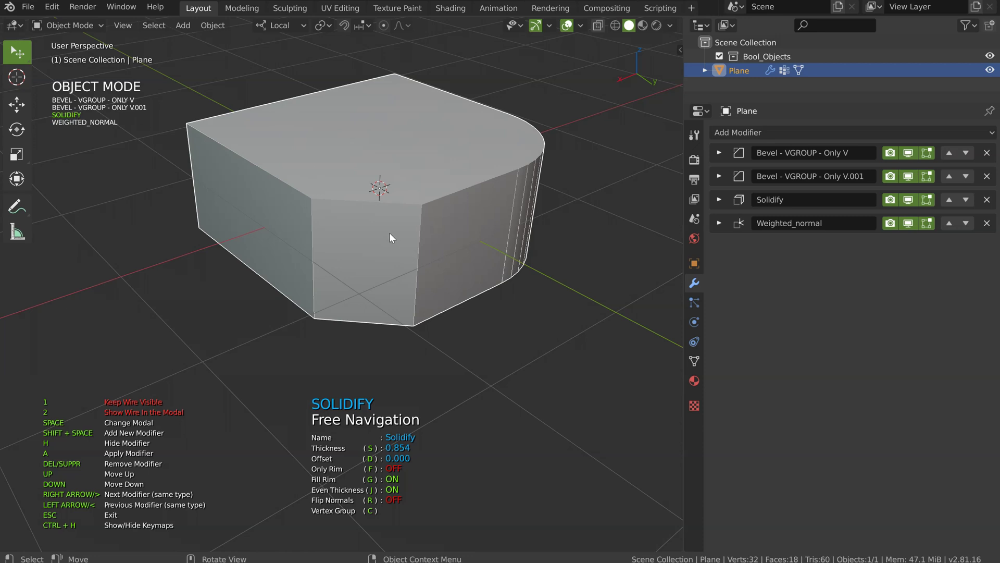
Add an angle-limited bevel between the Solidify and Weighted_normal modifiers through Speedflow's bevel tool.
{"action": "key", "text": "space"}
{"action": "left_click", "coordinate": [488, 233]}
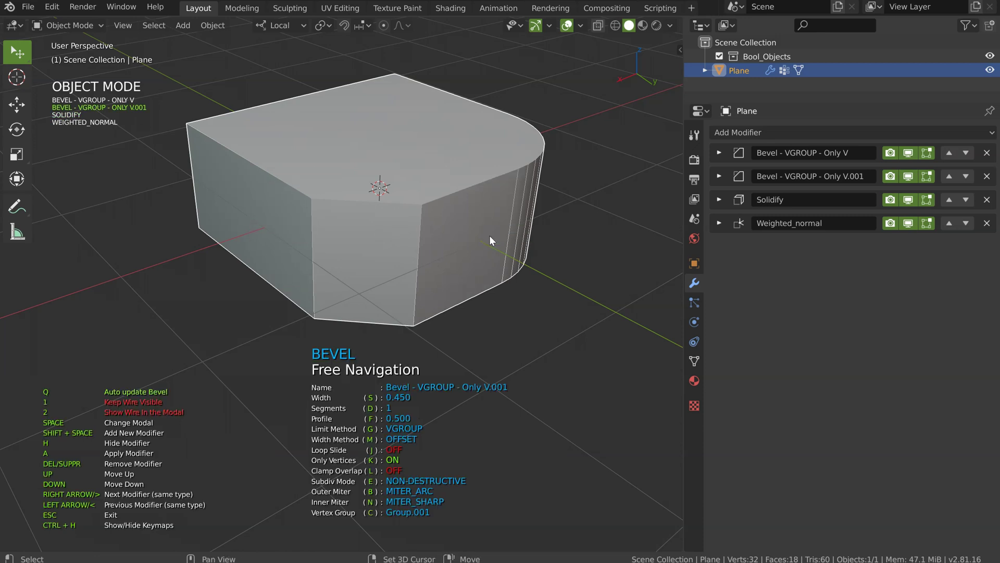
{"action": "key", "text": "shift+space"}
{"action": "left_click", "coordinate": [455, 242]}
{"action": "key", "text": "Escape"}
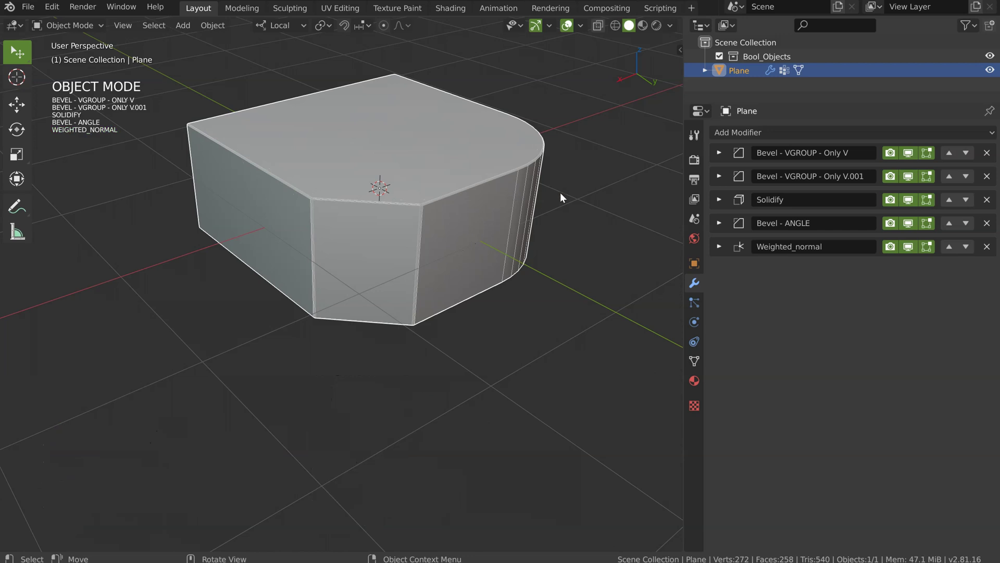
{"action": "middle_click_drag", "start_coordinate": [523, 202], "coordinate": [462, 172]}
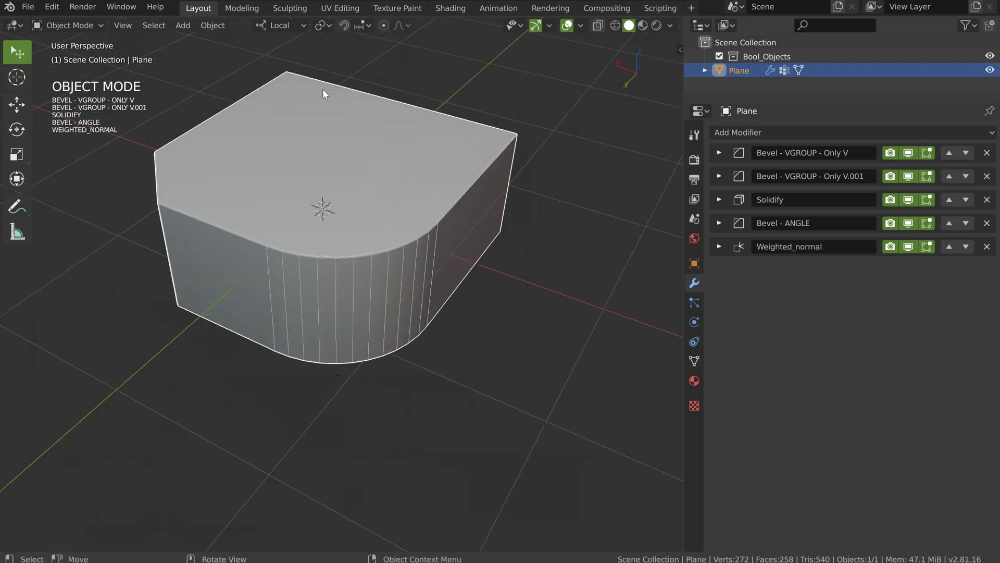
{"action": "middle_click_drag", "start_coordinate": [323, 89], "coordinate": [444, 181], "text": "shift"}
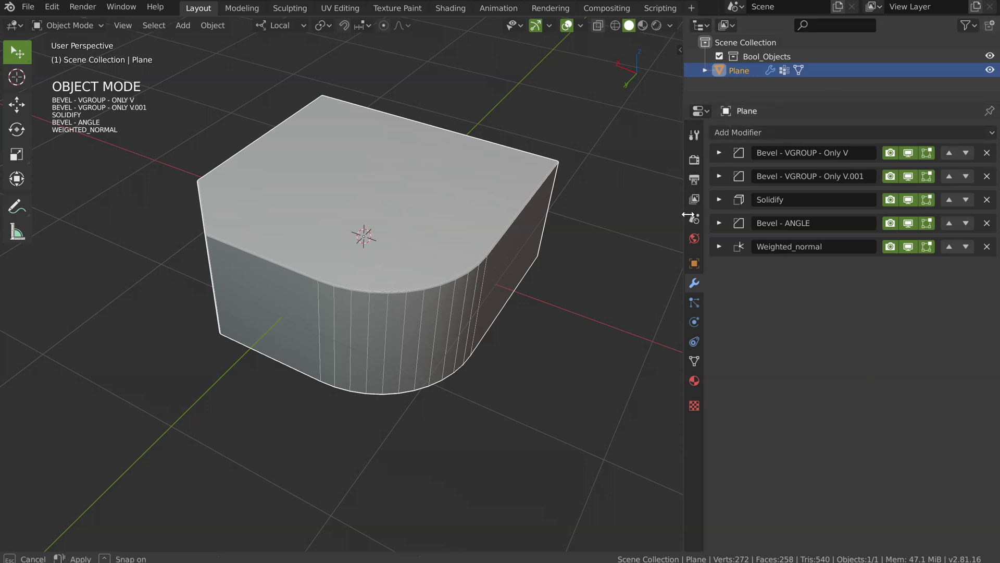
Narrow the Properties editor to give the viewport more room.
{"action": "left_click_drag", "start_coordinate": [683, 213], "coordinate": [710, 213]}
{"action": "middle_click_drag", "start_coordinate": [511, 208], "coordinate": [411, 221]}
{"action": "scroll", "coordinate": [461, 249], "scroll_direction": "down", "scroll_amount": 5}
{"action": "middle_click_drag", "start_coordinate": [460, 249], "coordinate": [440, 239]}
{"action": "scroll", "coordinate": [415, 245], "scroll_direction": "up", "scroll_amount": 3}
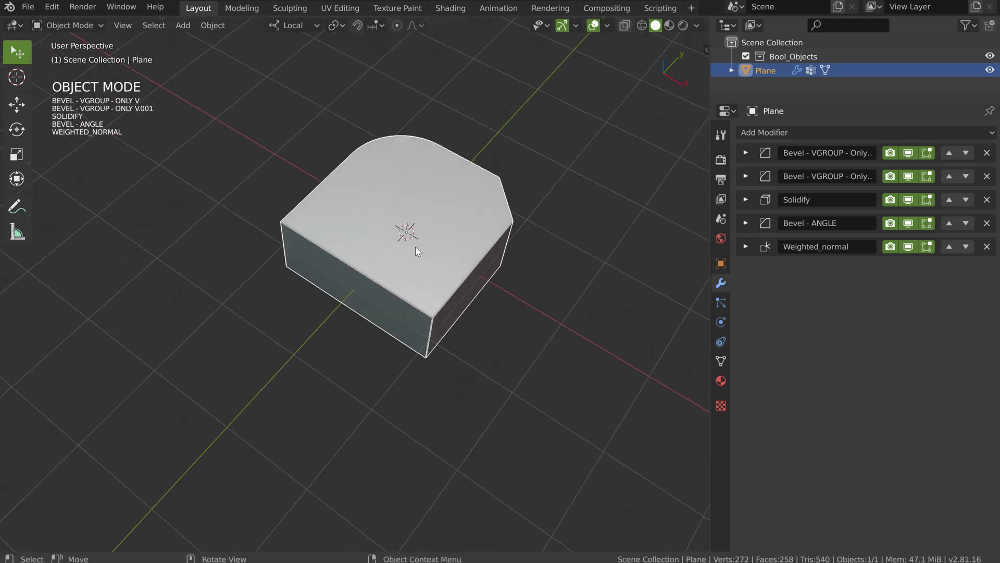
Cut a round hole through the block with a Speedflow cylinder boolean, radius about 0.337, thickness about 2.054 and offset about -0.343.
{"action": "key", "text": "shift+q"}
{"action": "left_click", "coordinate": [314, 246]}
{"action": "key", "text": "space"}
{"action": "key", "text": "d"}
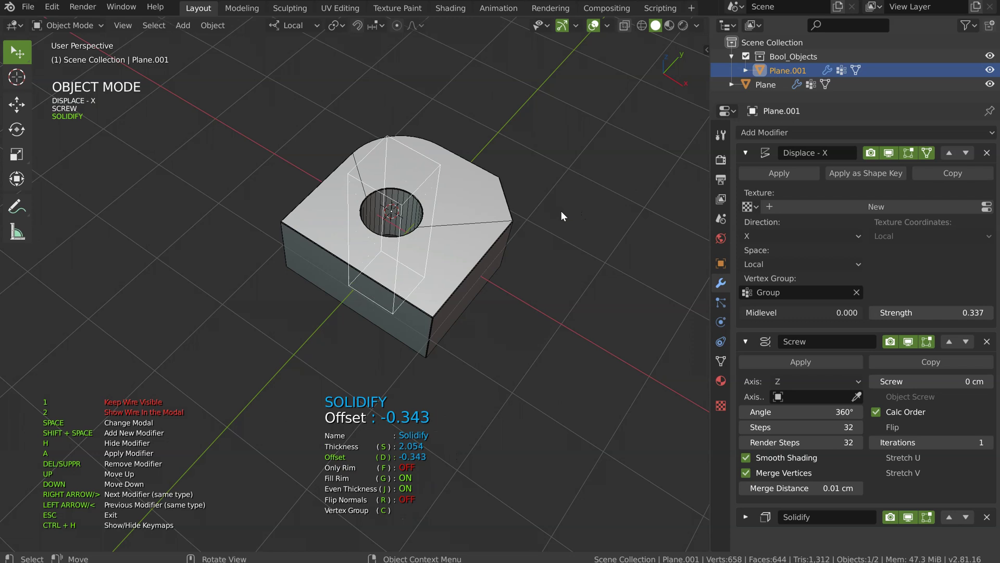
{"action": "key", "text": "Escape"}
Move the block's Boolean modifier below the Bevel - ANGLE modifier.
{"action": "left_click", "coordinate": [467, 252]}
{"action": "scroll", "coordinate": [500, 235], "scroll_direction": "up", "scroll_amount": 2}
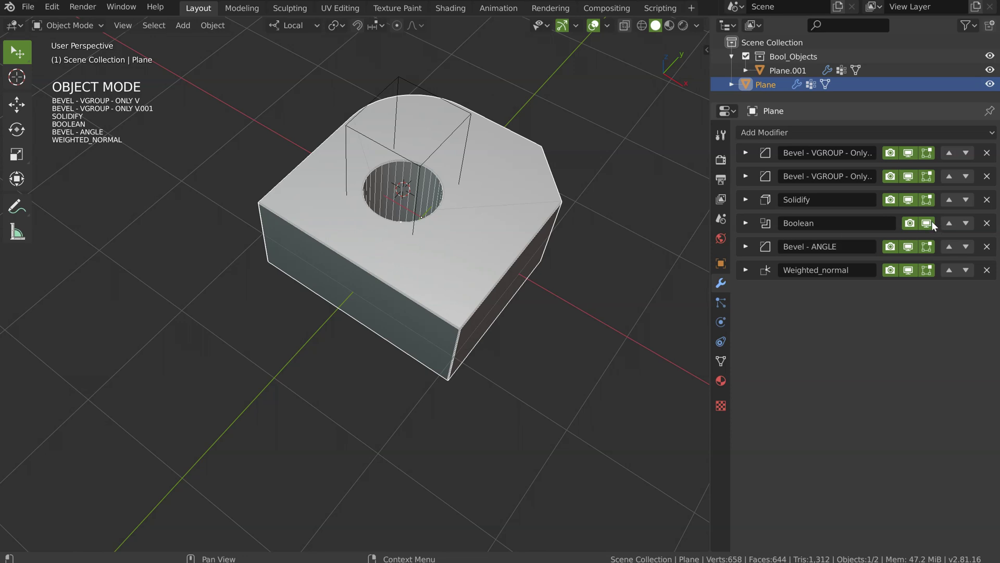
{"action": "left_click", "coordinate": [966, 223]}
Add a second angle-limited Speedflow bevel after the Boolean, with a width of about 0.101 and 4 segments.
{"action": "key", "text": "alt+s"}
{"action": "left_click", "coordinate": [555, 257]}
{"action": "key", "text": "s"}
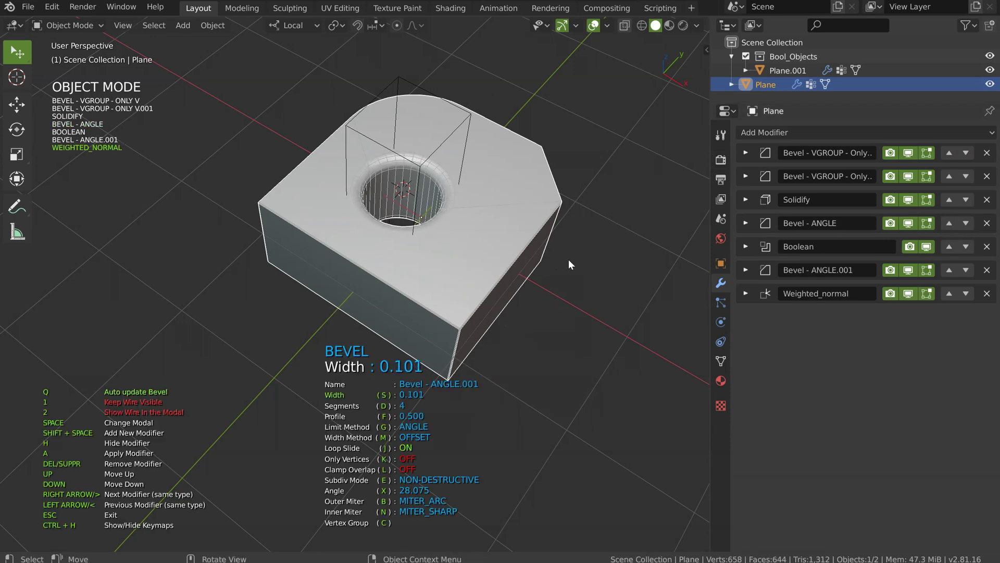
{"action": "left_click", "coordinate": [570, 258]}
Examine the bevelled rim of the hole and the block's outer edges from several sides.
{"action": "mouse_move", "coordinate": [482, 246]}
{"action": "middle_mouse_down"}
{"action": "mouse_move", "coordinate": [393, 143]}
{"action": "mouse_move", "coordinate": [402, 135]}
{"action": "mouse_move", "coordinate": [485, 234]}
{"action": "middle_mouse_up"}
{"action": "scroll", "coordinate": [489, 237], "scroll_direction": "up", "scroll_amount": 6}
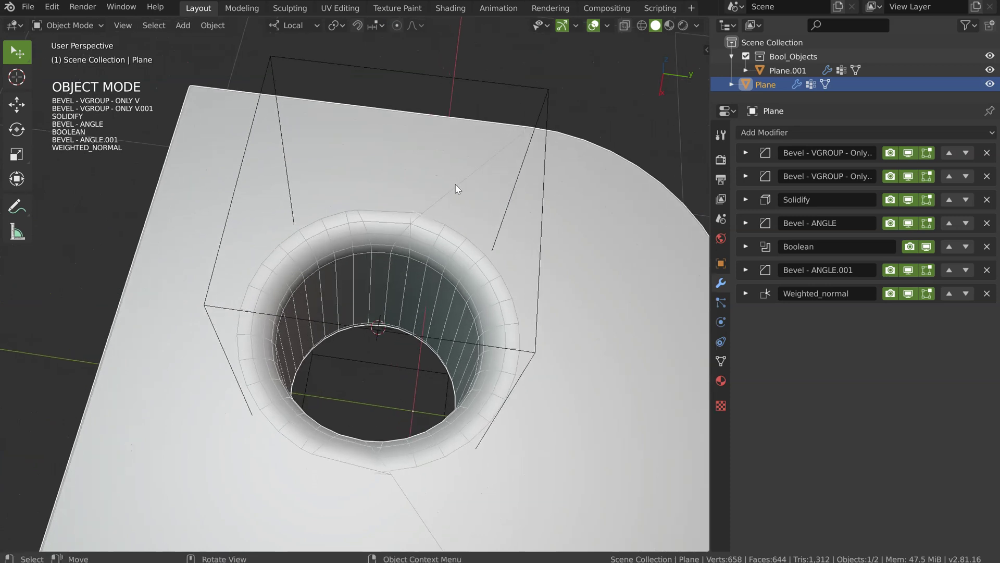
{"action": "scroll", "coordinate": [431, 214], "scroll_direction": "down", "scroll_amount": 6}
{"action": "scroll", "coordinate": [399, 208], "scroll_direction": "up", "scroll_amount": 3}
{"action": "middle_click_drag", "start_coordinate": [386, 229], "coordinate": [378, 142]}
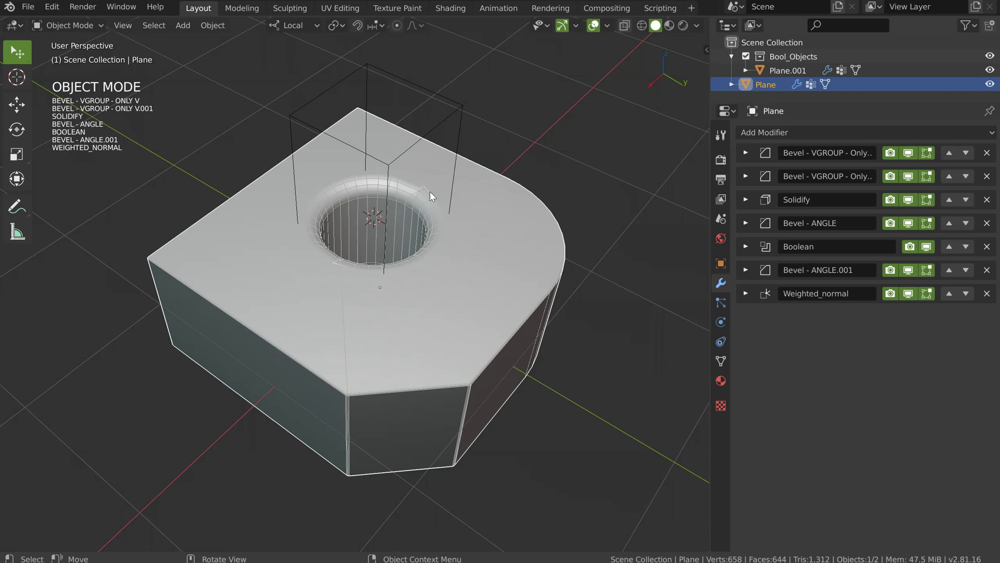
{"action": "middle_click_drag", "start_coordinate": [459, 177], "coordinate": [475, 208]}
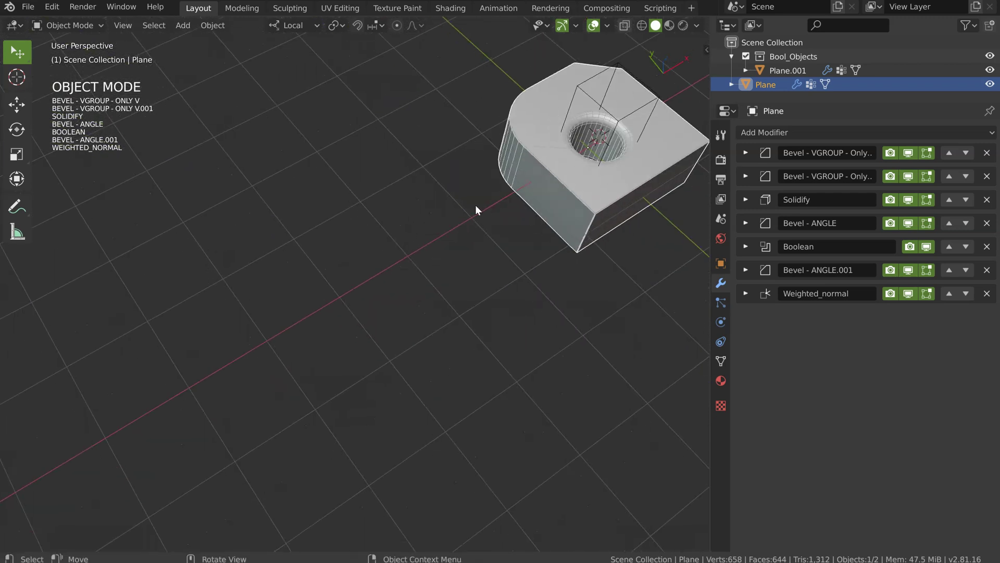
{"action": "key", "text": "shift+s"}
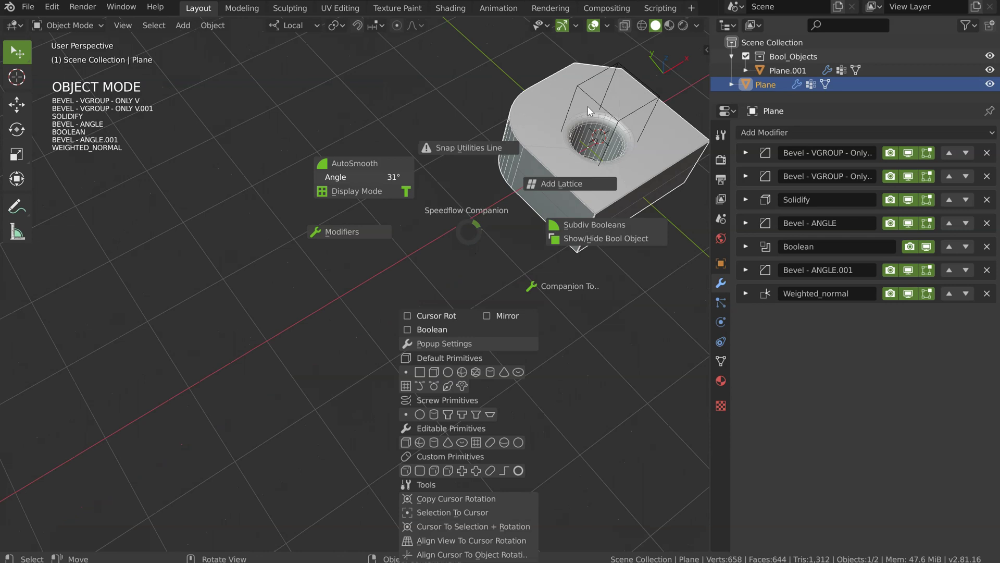
{"action": "key", "text": "Escape"}
{"action": "middle_click_drag", "start_coordinate": [604, 123], "coordinate": [456, 198], "text": "shift"}
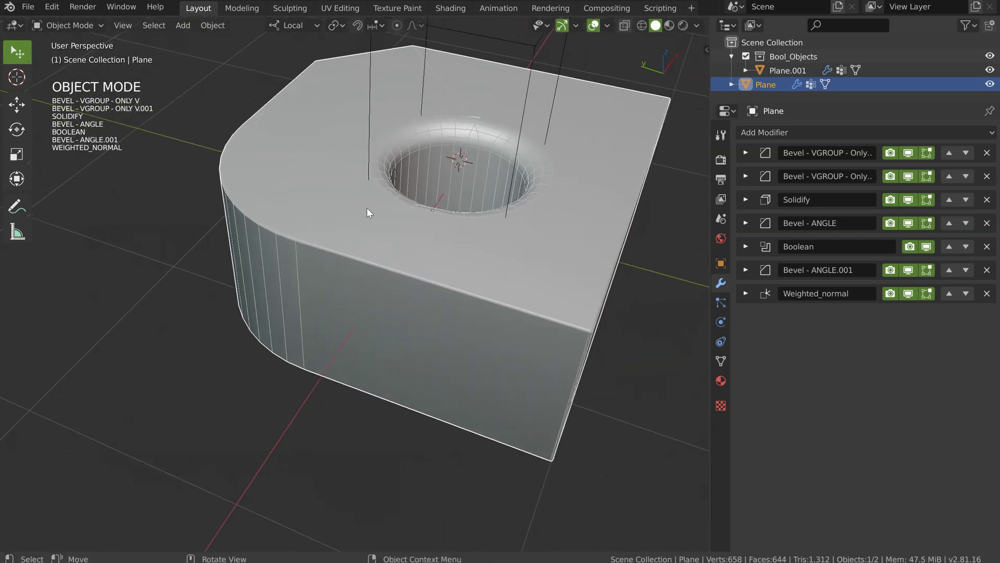
{"action": "middle_click_drag", "start_coordinate": [489, 235], "coordinate": [468, 186]}
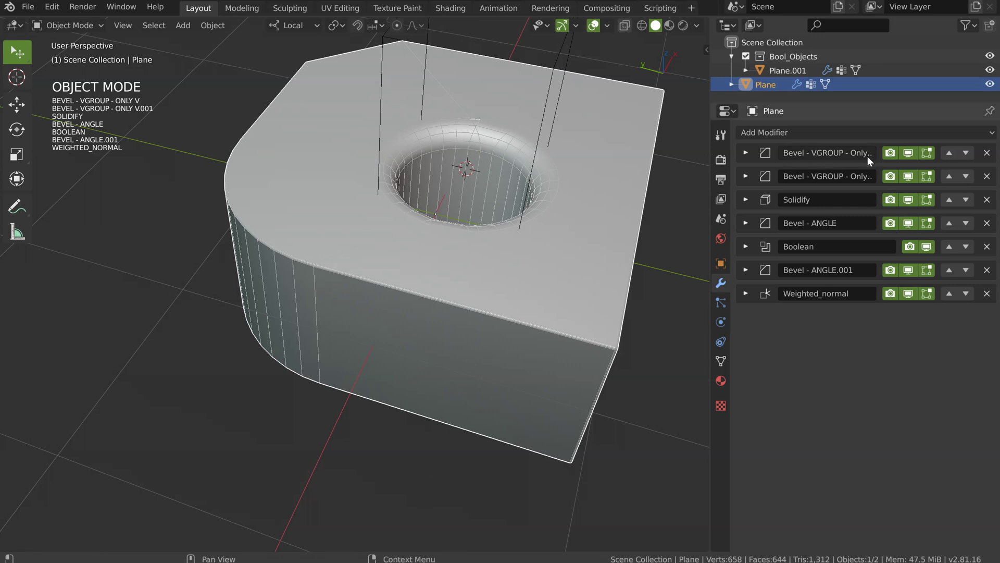
Enter Edit Mode on the block with X-ray enabled and select its whole base mesh in face mode.
{"action": "middle_click_drag", "start_coordinate": [546, 233], "coordinate": [530, 243]}
{"action": "key", "text": "Tab"}
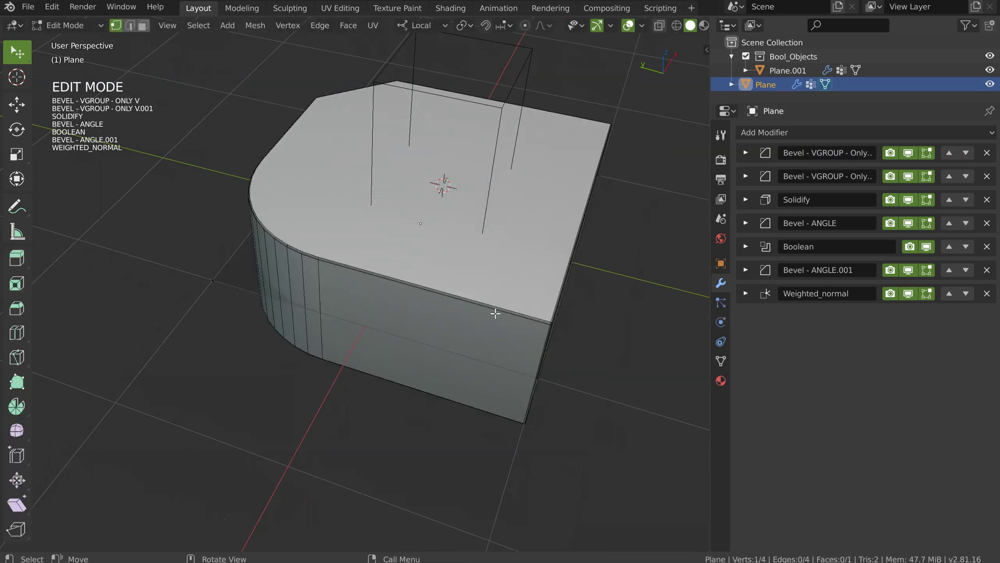
{"action": "key", "text": "alt+z"}
{"action": "key", "text": "ctrl+Tab"}
{"action": "key", "text": "3"}
{"action": "key", "text": "a"}
{"action": "middle_click_drag", "start_coordinate": [432, 230], "coordinate": [396, 260]}
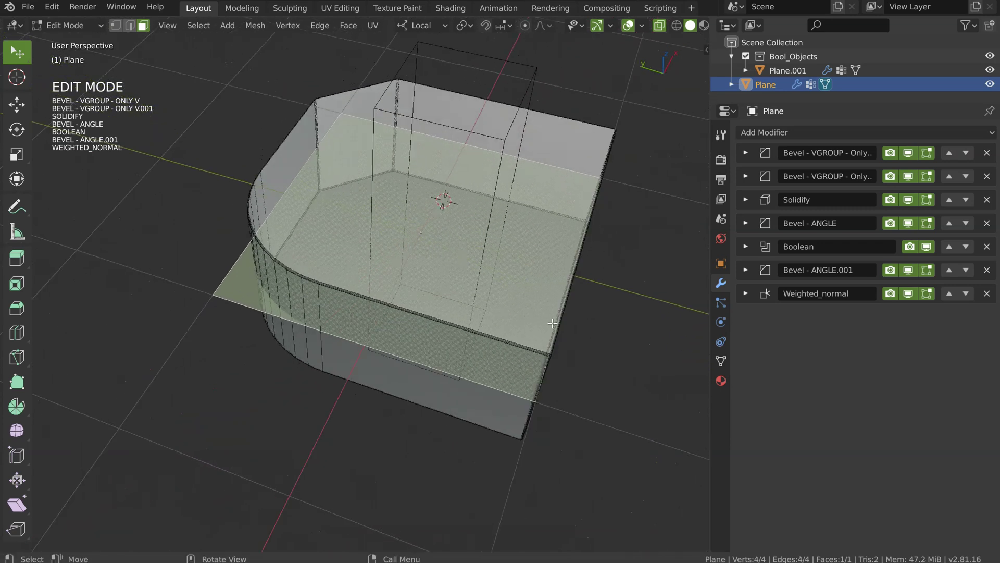
Add a single loop cut across the middle of the plane's base face.
{"action": "middle_click_drag", "start_coordinate": [551, 323], "coordinate": [537, 313]}
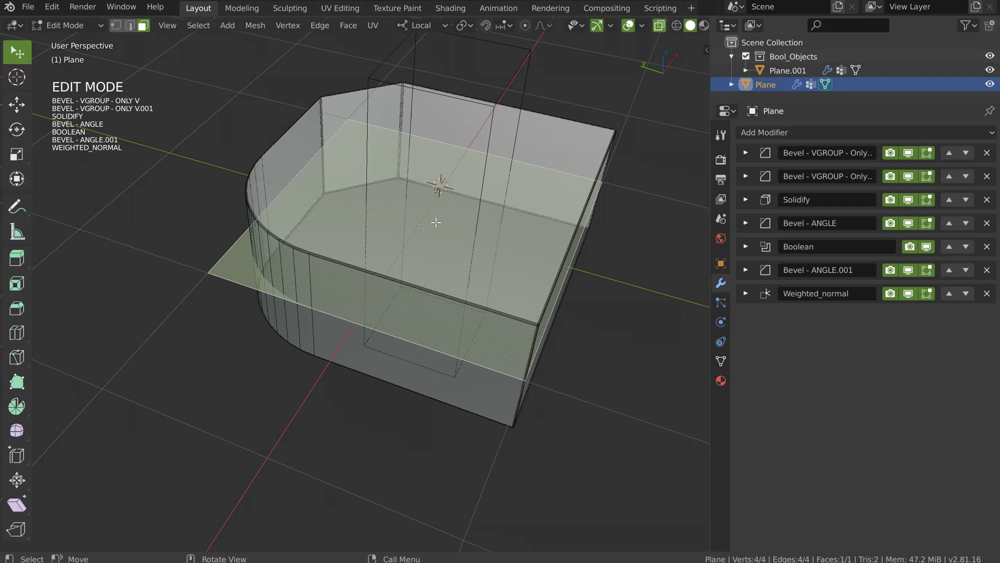
{"action": "key", "text": "ctrl+r"}
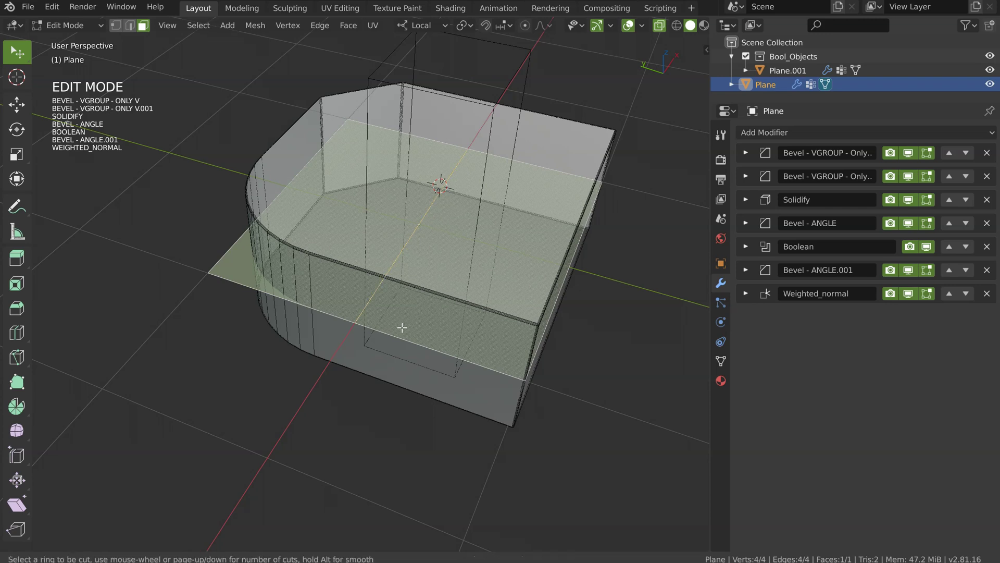
{"action": "left_click", "coordinate": [377, 342]}
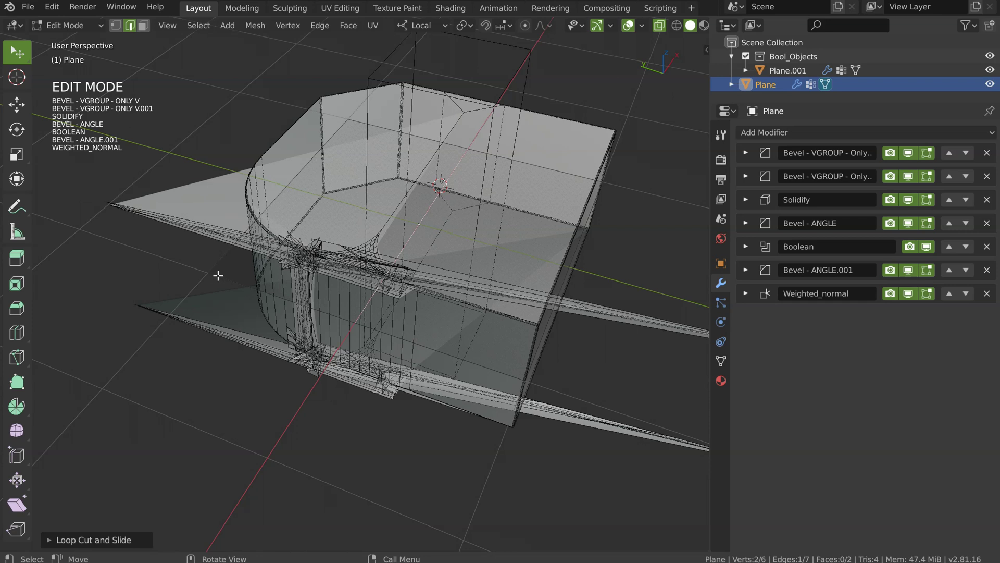
Remove the loop cut's new vertices from the vertex groups Group and Group.001, and return to Object Mode.
{"action": "key", "text": "ctrl+Tab"}
{"action": "left_click", "coordinate": [372, 312]}
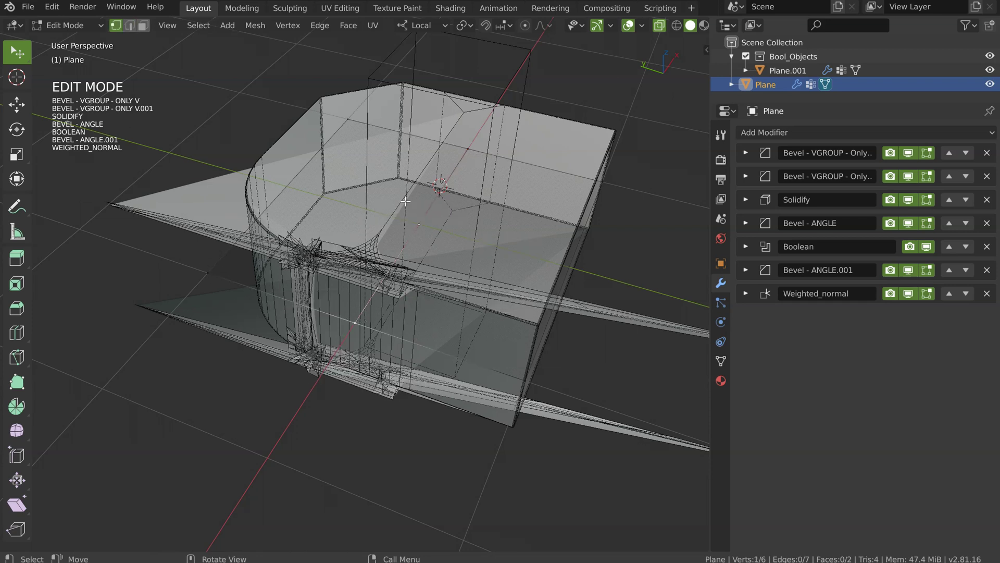
{"action": "left_click", "coordinate": [721, 361]}
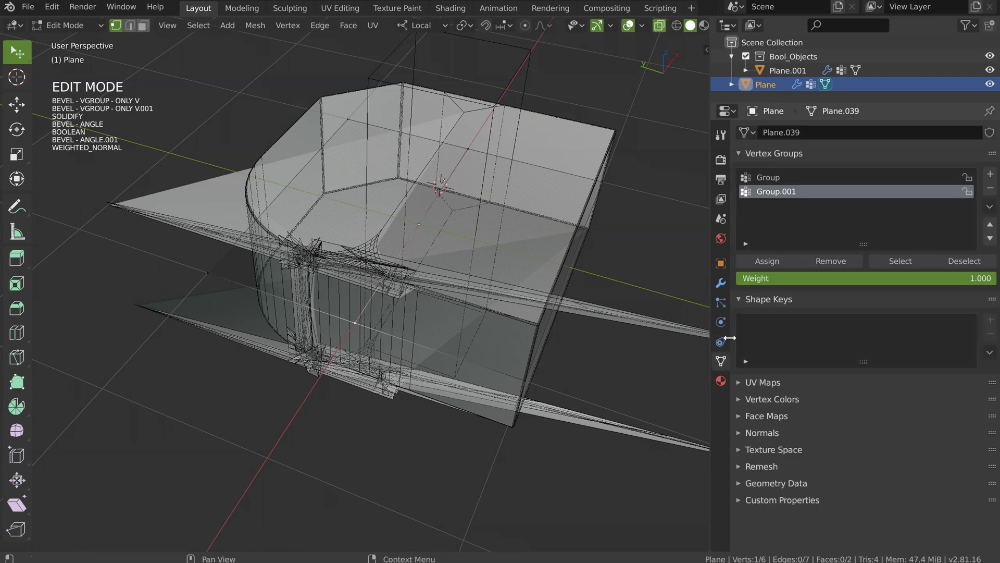
{"action": "left_click", "coordinate": [792, 177]}
{"action": "left_click", "coordinate": [833, 260]}
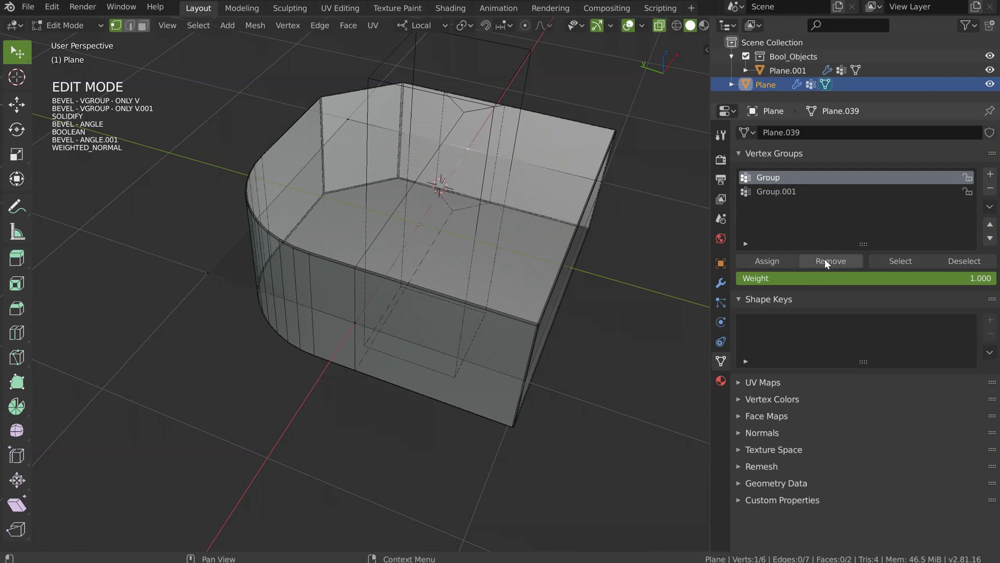
{"action": "left_click", "coordinate": [782, 192]}
{"action": "left_click", "coordinate": [829, 259]}
{"action": "middle_click_drag", "start_coordinate": [500, 263], "coordinate": [478, 136]}
{"action": "key", "text": "Tab"}
{"action": "mouse_move", "coordinate": [508, 172]}
{"action": "middle_mouse_down"}
{"action": "mouse_move", "coordinate": [481, 174]}
{"action": "mouse_move", "coordinate": [490, 173]}
{"action": "middle_mouse_up"}
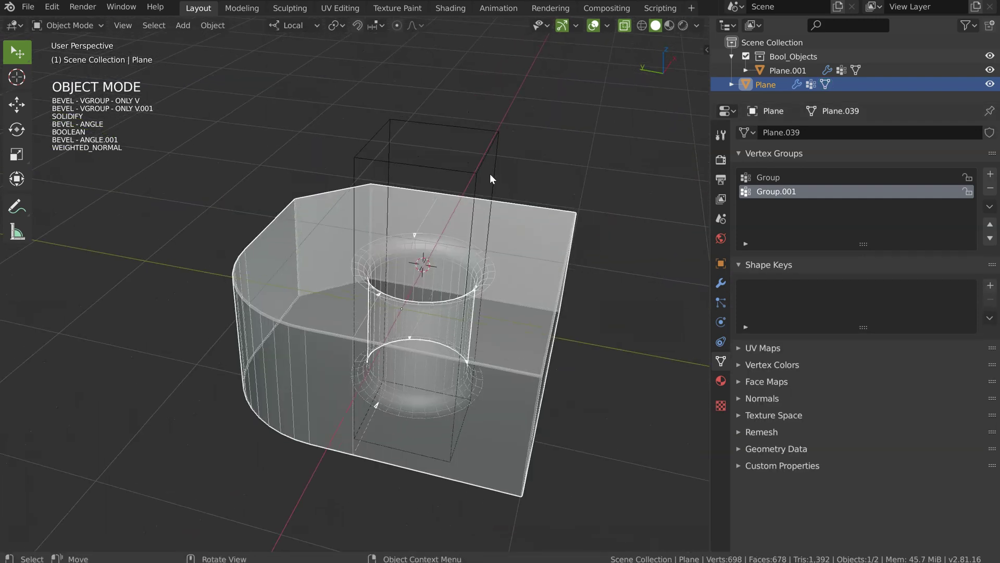
Change the hole cutter's display mode from bounds to full geometry and reopen the block in Edit Mode.
{"action": "left_click", "coordinate": [482, 174]}
{"action": "key", "text": "shift+space"}
{"action": "left_click", "coordinate": [375, 137]}
{"action": "middle_click_drag", "start_coordinate": [373, 181], "coordinate": [468, 236]}
{"action": "left_click", "coordinate": [469, 235]}
{"action": "key", "text": "Tab"}
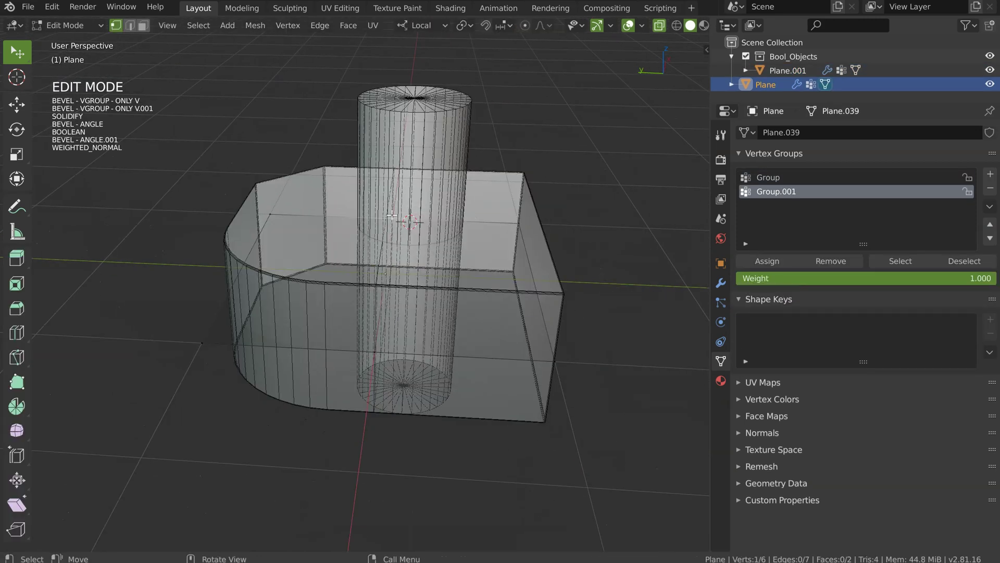
Enable snapping, move the block's loop-cut edge along Y to the cutter cylinder's centre, and return to Object Mode.
{"action": "scroll", "coordinate": [414, 261], "scroll_direction": "up", "scroll_amount": 2}
{"action": "scroll", "coordinate": [439, 223], "scroll_direction": "up", "scroll_amount": 3}
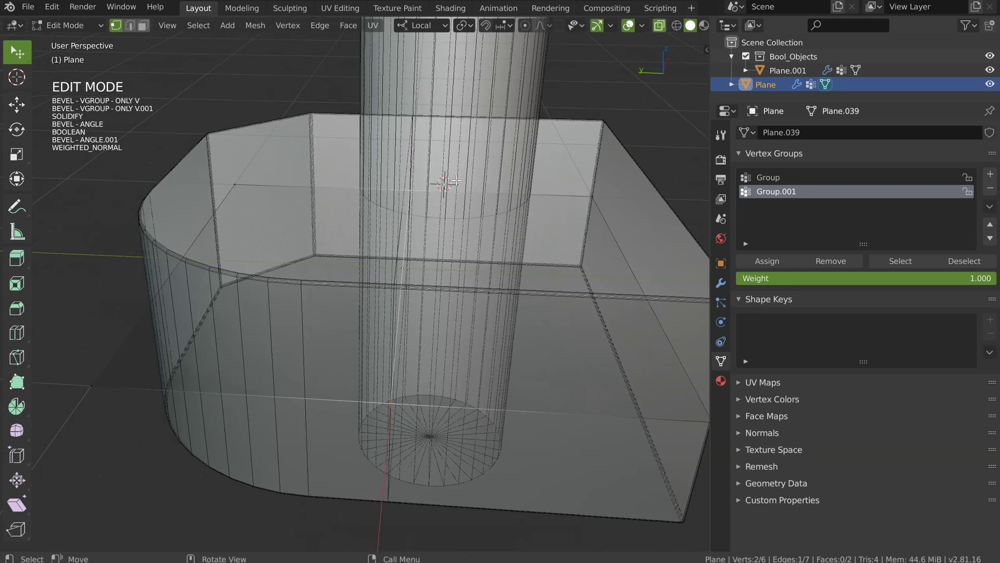
{"action": "key", "text": "ctrl+shift+Tab"}
{"action": "left_click", "coordinate": [353, 189]}
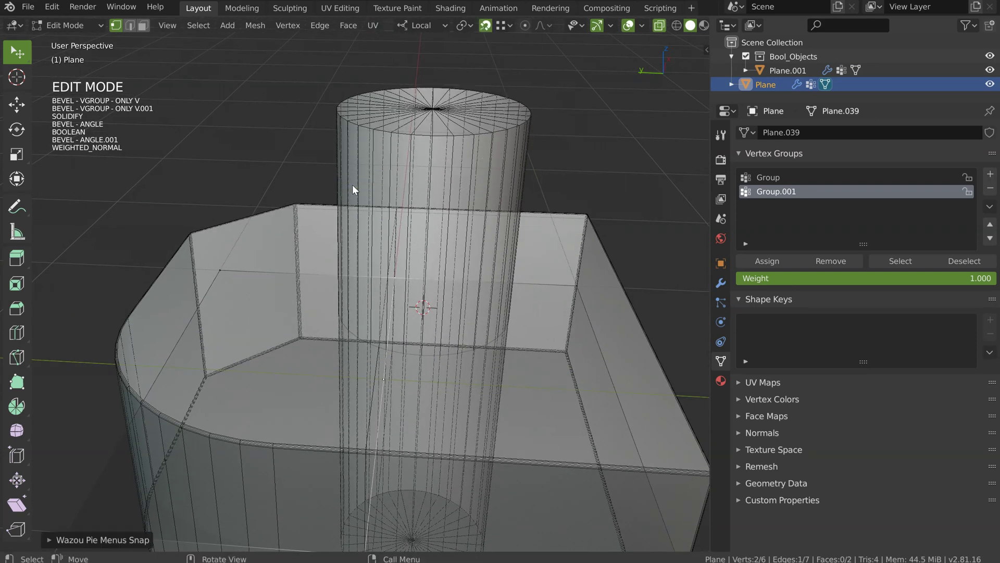
{"action": "key", "text": "g"}
{"action": "key", "text": "y"}
{"action": "left_click", "coordinate": [434, 111]}
{"action": "scroll", "coordinate": [433, 120], "scroll_direction": "down", "scroll_amount": 3}
{"action": "middle_click_drag", "start_coordinate": [441, 156], "coordinate": [407, 167]}
{"action": "key", "text": "Tab"}
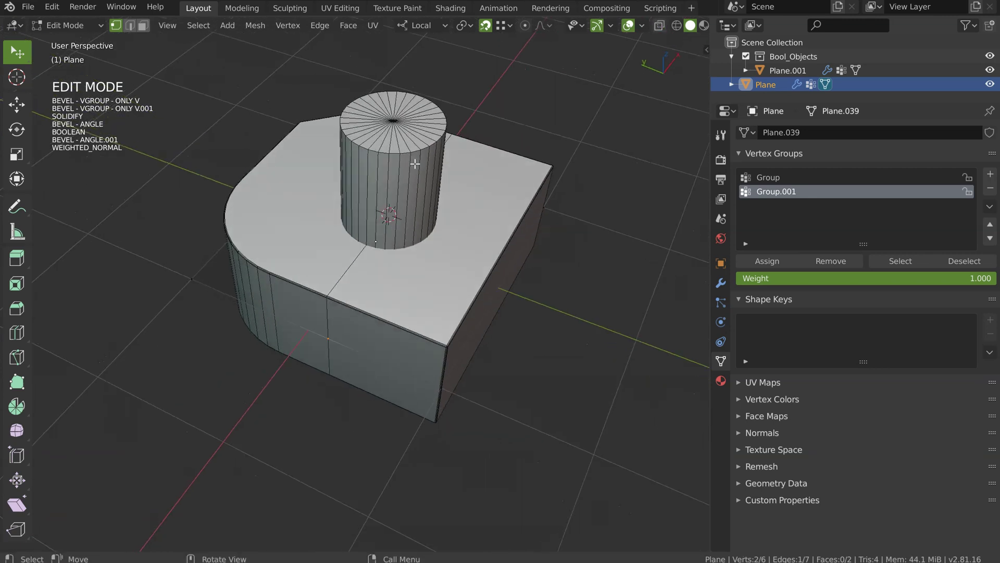
Set the hole cutter's display mode to bounds and show its modifier stack.
{"action": "left_click", "coordinate": [409, 170]}
{"action": "key", "text": "space"}
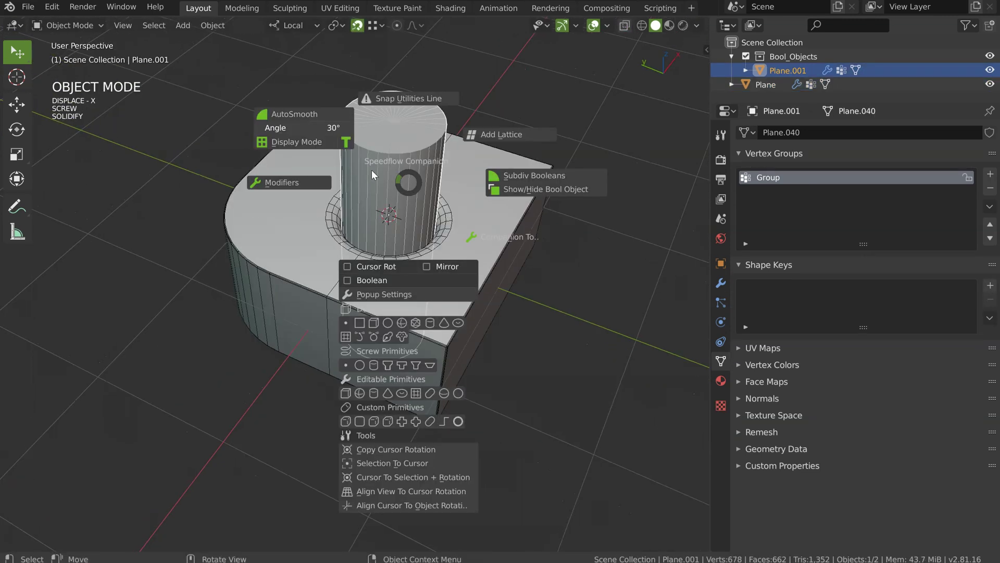
{"action": "left_click", "coordinate": [307, 141]}
{"action": "middle_click_drag", "start_coordinate": [335, 157], "coordinate": [361, 174], "text": "shift"}
{"action": "scroll", "coordinate": [439, 212], "scroll_direction": "up", "scroll_amount": 5}
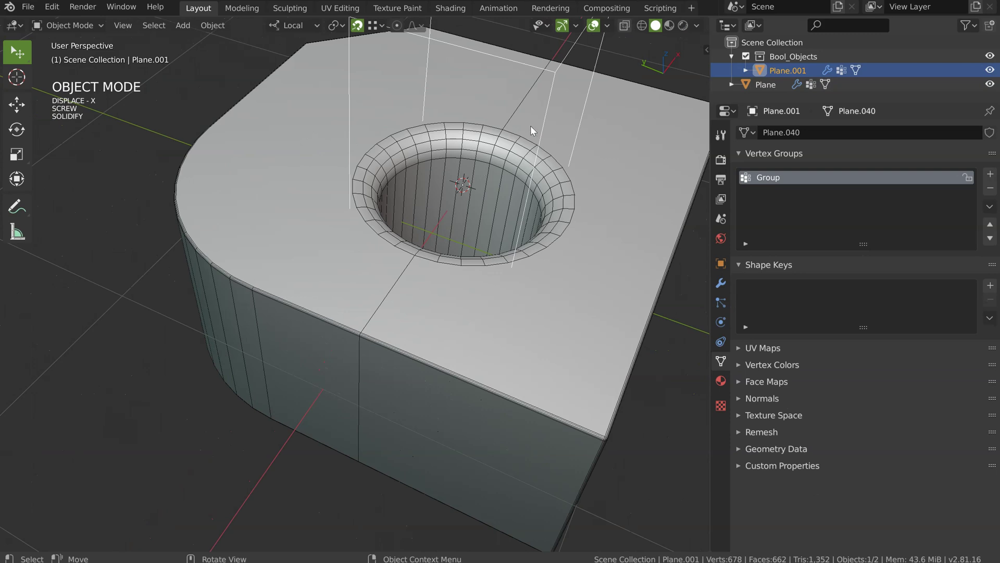
{"action": "scroll", "coordinate": [395, 292], "scroll_direction": "down", "scroll_amount": 2}
{"action": "middle_click_drag", "start_coordinate": [395, 293], "coordinate": [490, 107]}
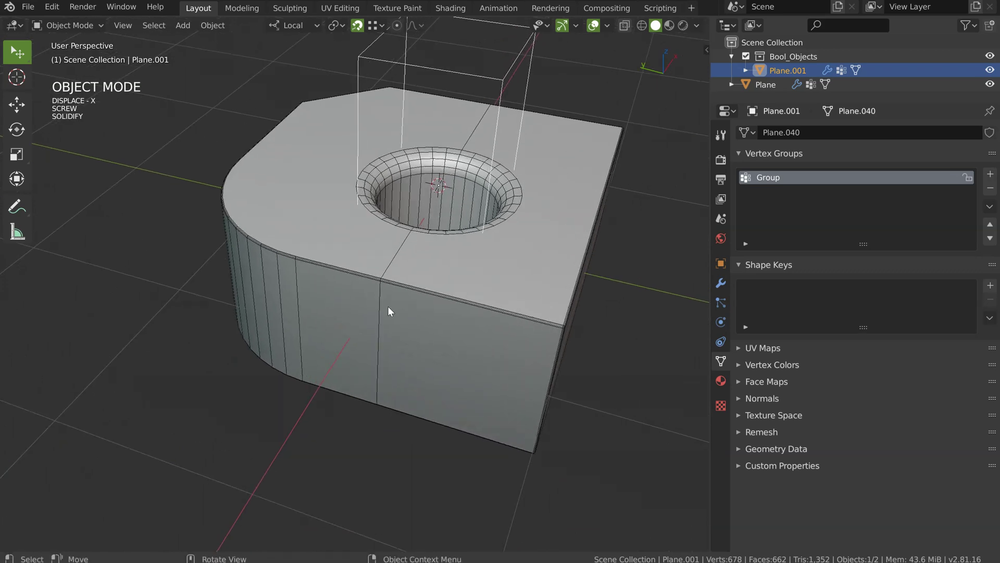
{"action": "middle_click_drag", "start_coordinate": [427, 155], "coordinate": [397, 223]}
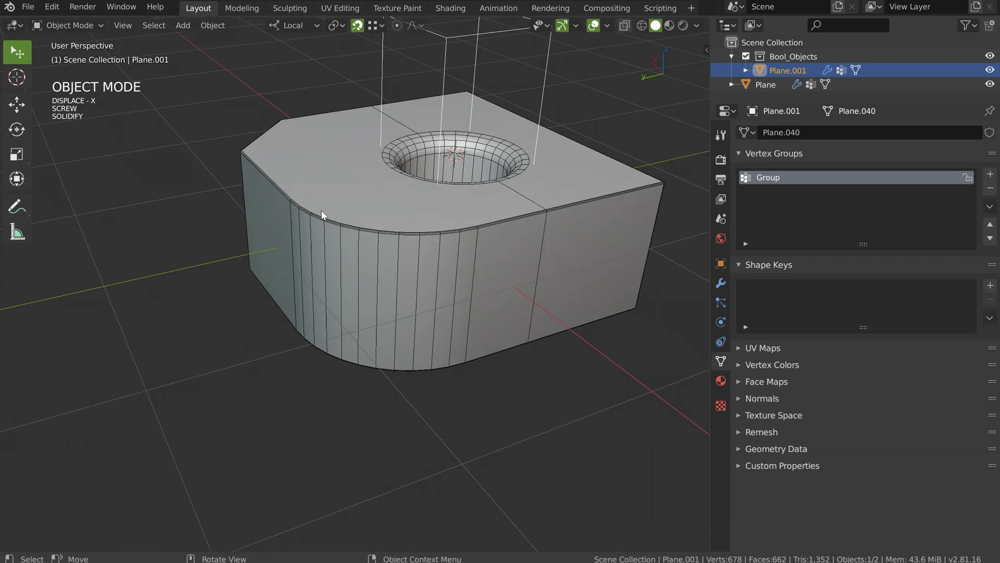
{"action": "left_click", "coordinate": [721, 282]}
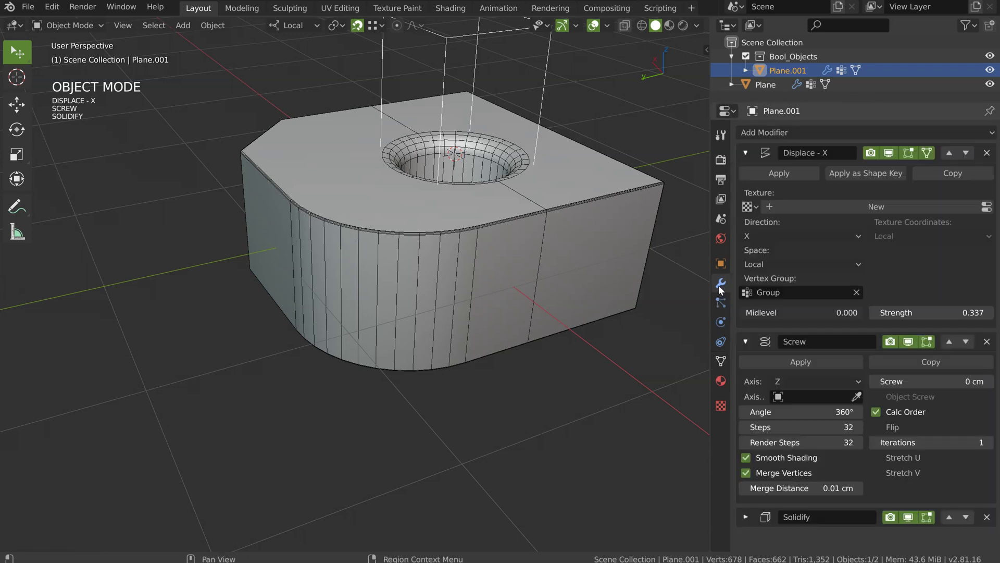
{"action": "middle_click_drag", "start_coordinate": [671, 286], "coordinate": [422, 221]}
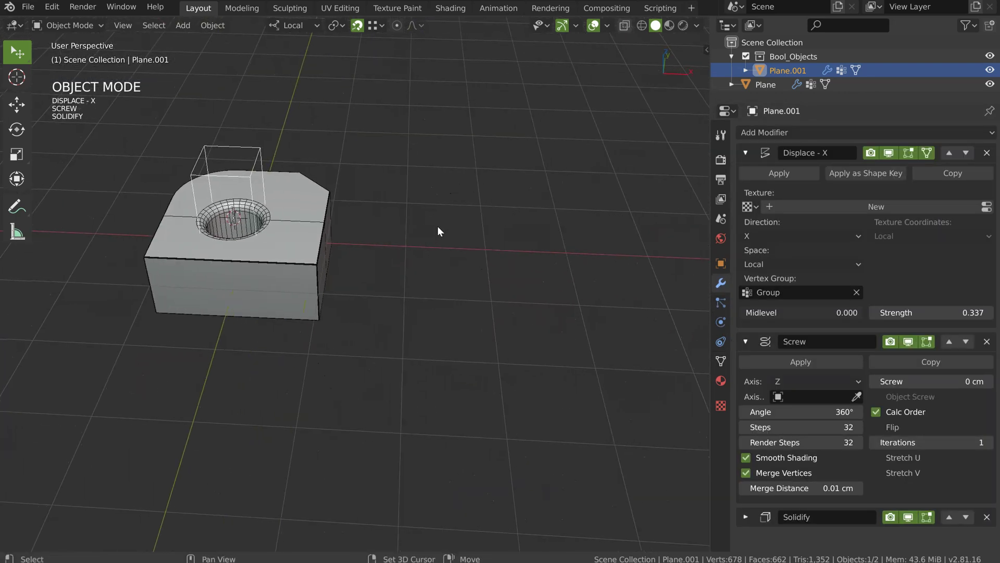
Add a single-vertex object and move it along its local X axis to the empty space beside the block.
{"action": "key", "text": "shift+space"}
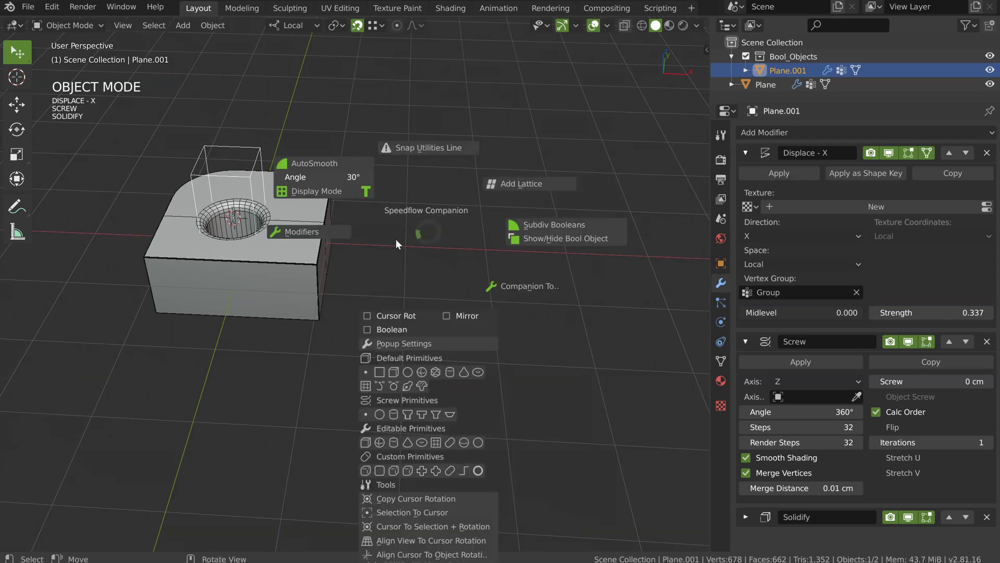
{"action": "left_click", "coordinate": [366, 372]}
{"action": "key", "text": "g"}
{"action": "key", "text": "x"}
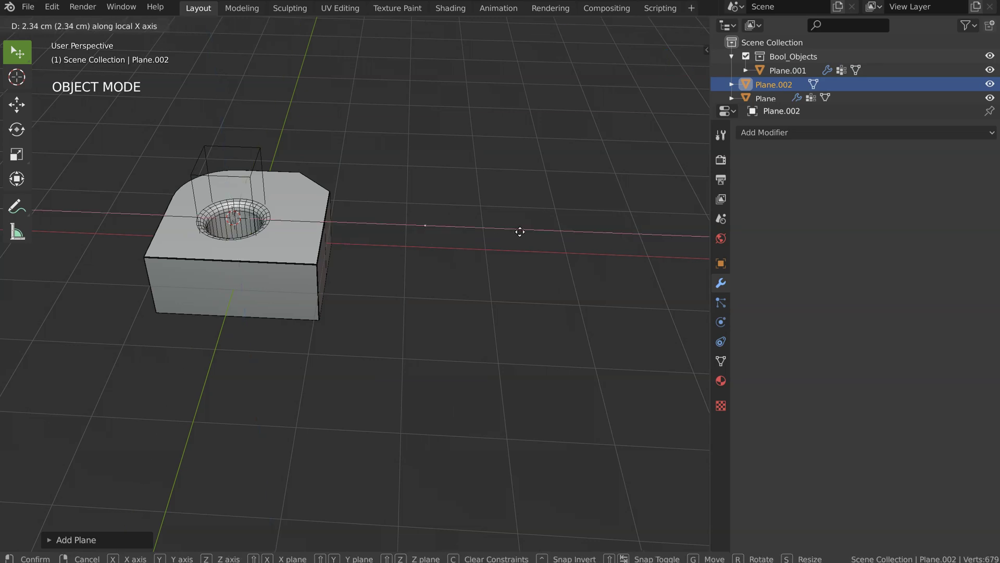
{"action": "left_click", "coordinate": [453, 251]}
Extrude the vertex into a stepped profile: out along X, up Z, out X, up Z and back along X; return to Object Mode.
{"action": "scroll", "coordinate": [368, 248], "scroll_direction": "up", "scroll_amount": 3}
{"action": "key", "text": "Tab"}
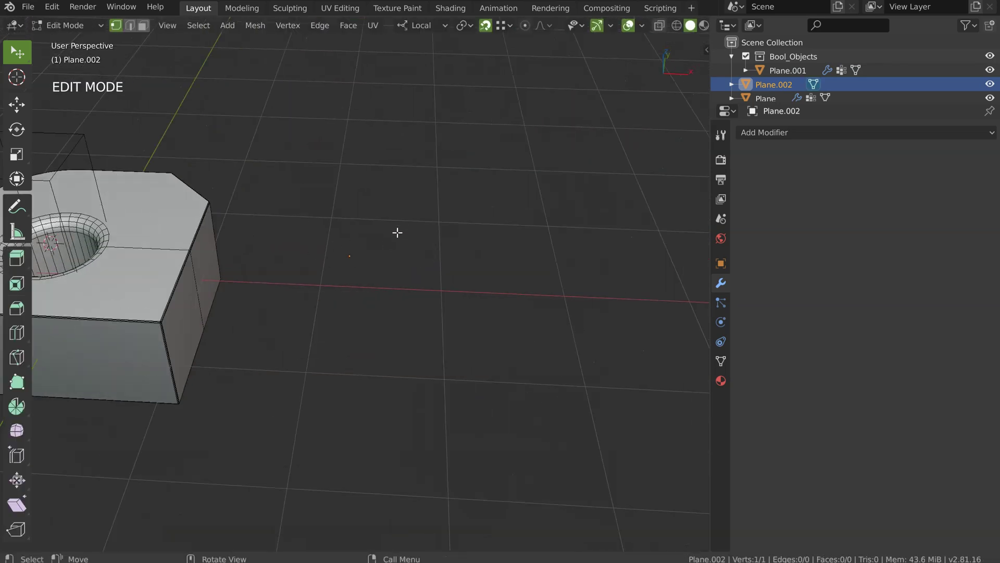
{"action": "key", "text": "e"}
{"action": "key", "text": "y"}
{"action": "key", "text": "x"}
{"action": "left_click", "coordinate": [414, 267]}
{"action": "middle_click_drag", "start_coordinate": [417, 267], "coordinate": [413, 251]}
{"action": "key", "text": "e"}
{"action": "key", "text": "z"}
{"action": "left_click", "coordinate": [417, 146]}
{"action": "key", "text": "e"}
{"action": "key", "text": "x"}
{"action": "left_click", "coordinate": [469, 128]}
{"action": "key", "text": "e"}
{"action": "key", "text": "z"}
{"action": "left_click", "coordinate": [465, 99]}
{"action": "key", "text": "e"}
{"action": "key", "text": "x"}
{"action": "key", "text": "y"}
{"action": "key", "text": "x"}
{"action": "left_click", "coordinate": [351, 227]}
{"action": "middle_click_drag", "start_coordinate": [350, 227], "coordinate": [417, 214]}
{"action": "key", "text": "Tab"}
Revolve the profile with a Screw modifier around Z using 44 steps.
{"action": "key", "text": "q"}
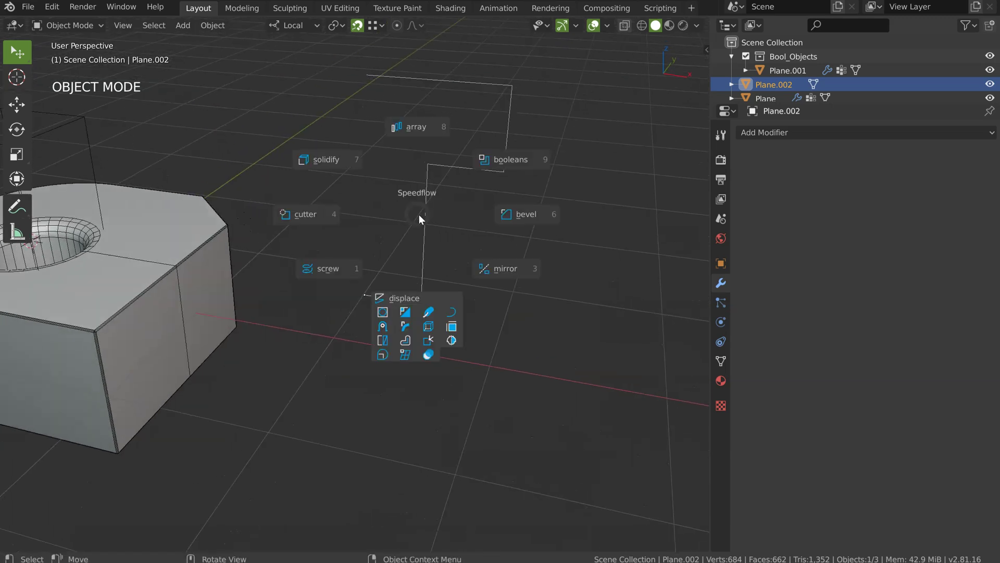
{"action": "left_click", "coordinate": [329, 269]}
{"action": "key", "text": "s"}
{"action": "scroll", "coordinate": [525, 226], "scroll_direction": "up", "scroll_amount": 5}
{"action": "middle_click_drag", "start_coordinate": [602, 210], "coordinate": [460, 189]}
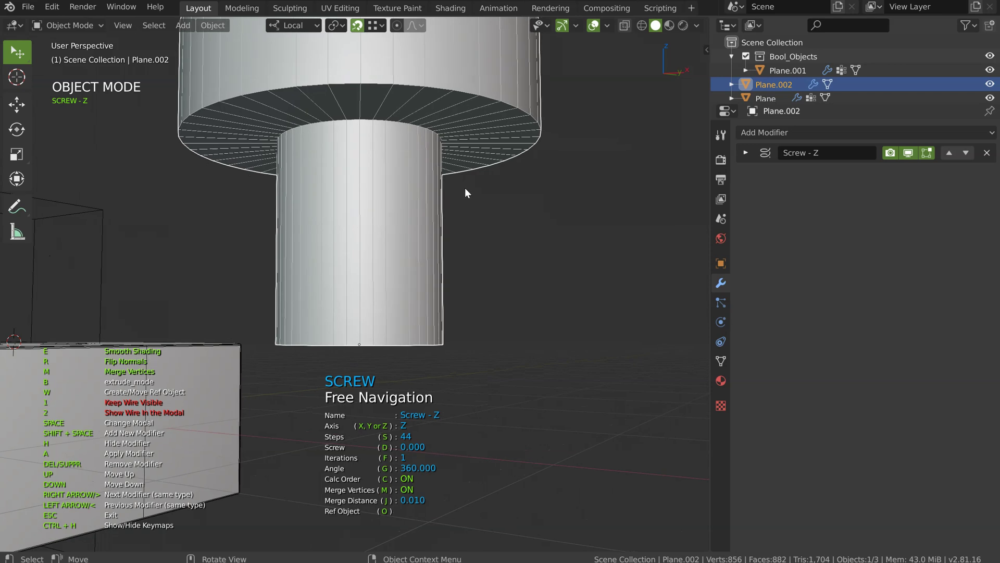
Add a vertex-group bevel at the corner between shaft and head with width 0.197, 10 segments and profile 0.597.
{"action": "key", "text": "Tab"}
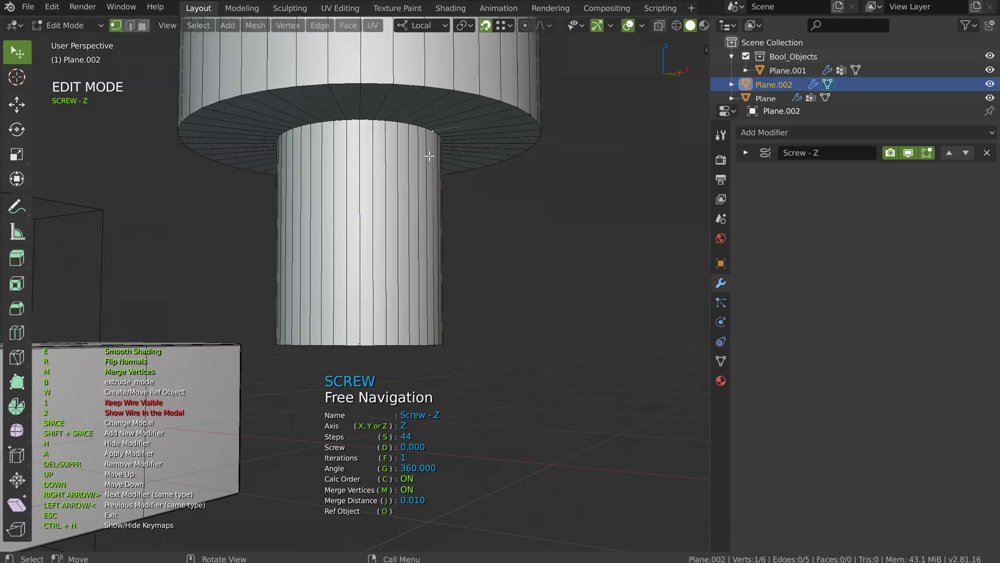
{"action": "middle_click_drag", "start_coordinate": [430, 158], "coordinate": [403, 209]}
{"action": "key", "text": "q"}
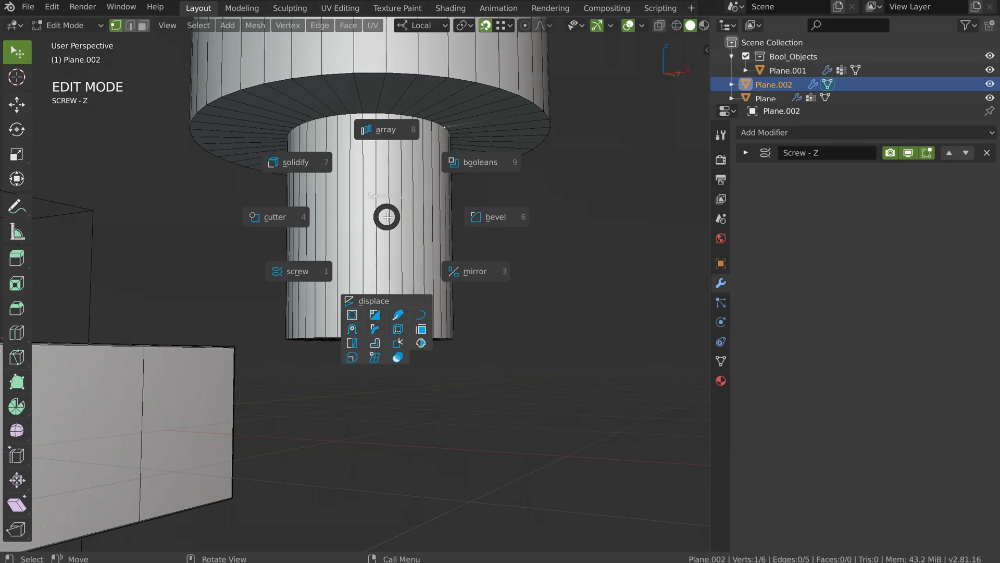
{"action": "left_click", "coordinate": [495, 220]}
{"action": "key", "text": "s"}
{"action": "key", "text": "d"}
{"action": "key", "text": "f"}
{"action": "left_click", "coordinate": [687, 221]}
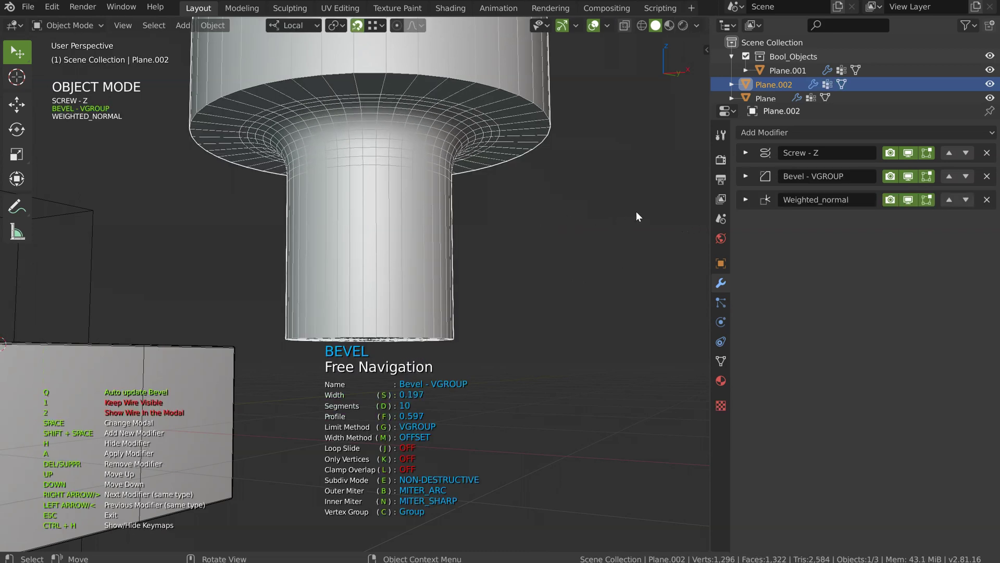
{"action": "key", "text": "Escape"}
Add an angle-limited bevel to the revolved object with width 0.027 and 4 segments.
{"action": "middle_click_drag", "start_coordinate": [519, 205], "coordinate": [408, 239]}
{"action": "key", "text": "q"}
{"action": "left_click", "coordinate": [513, 238]}
{"action": "key", "text": "shift+space"}
{"action": "key", "text": "s"}
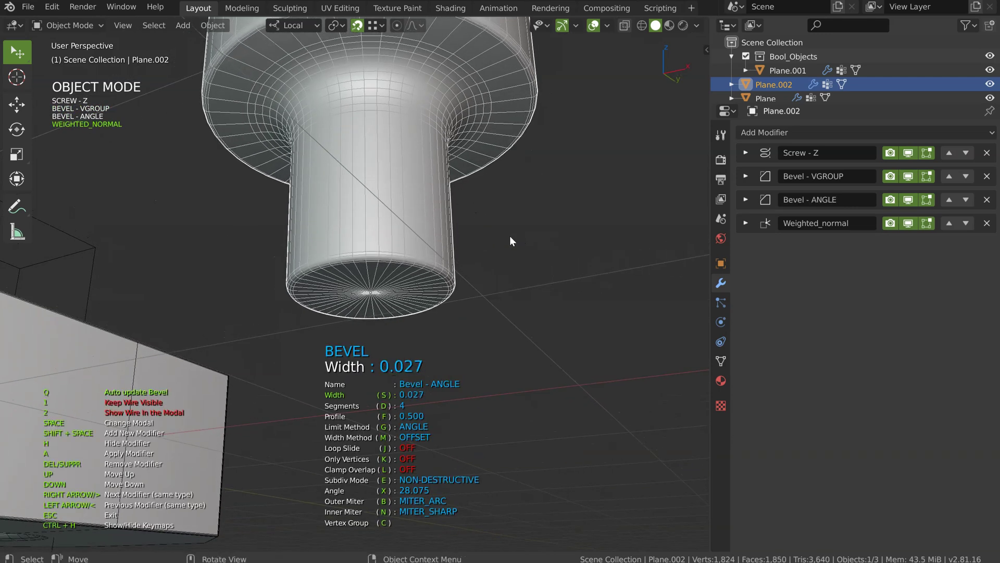
{"action": "left_click", "coordinate": [509, 241]}
{"action": "key", "text": "Escape"}
In Edit Mode, extend a new vertex from the shaft's lower outer profile vertex up to about mid-shaft.
{"action": "middle_click_drag", "start_coordinate": [500, 233], "coordinate": [444, 192]}
{"action": "scroll", "coordinate": [444, 192], "scroll_direction": "up", "scroll_amount": 4}
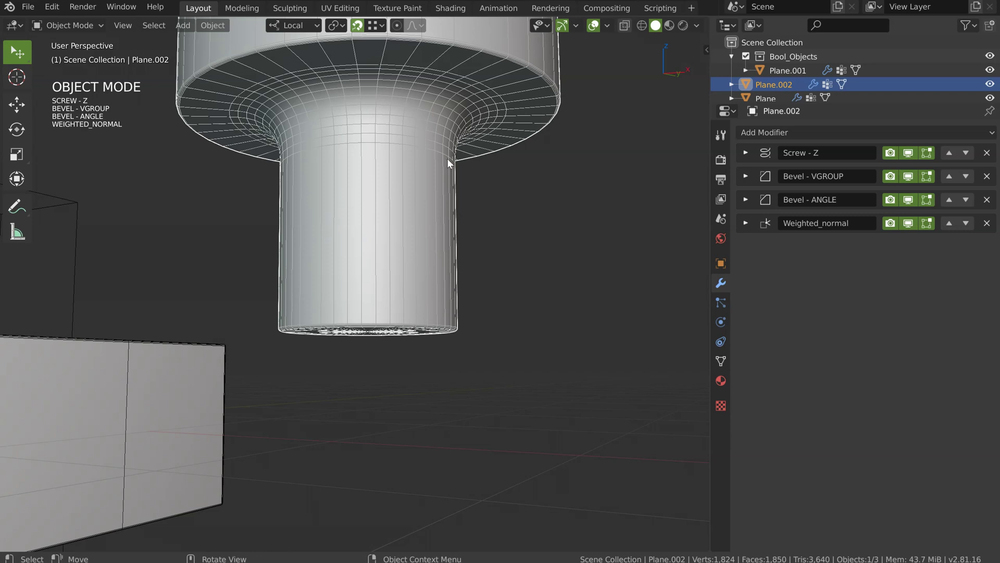
{"action": "key", "text": "Tab"}
{"action": "left_click", "coordinate": [418, 225]}
{"action": "left_click", "coordinate": [473, 290]}
{"action": "scroll", "coordinate": [469, 264], "scroll_direction": "up", "scroll_amount": 1}
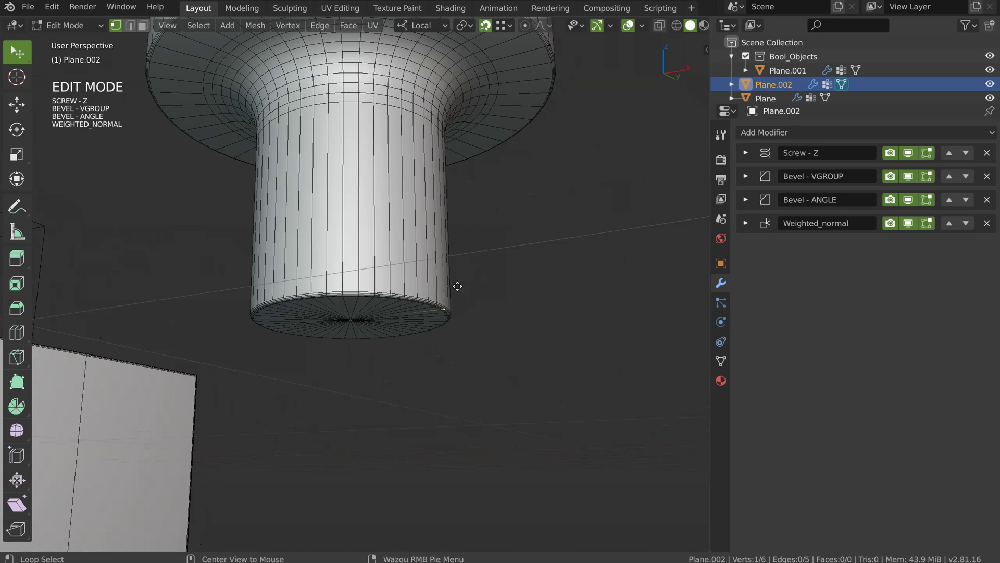
{"action": "key", "text": "g"}
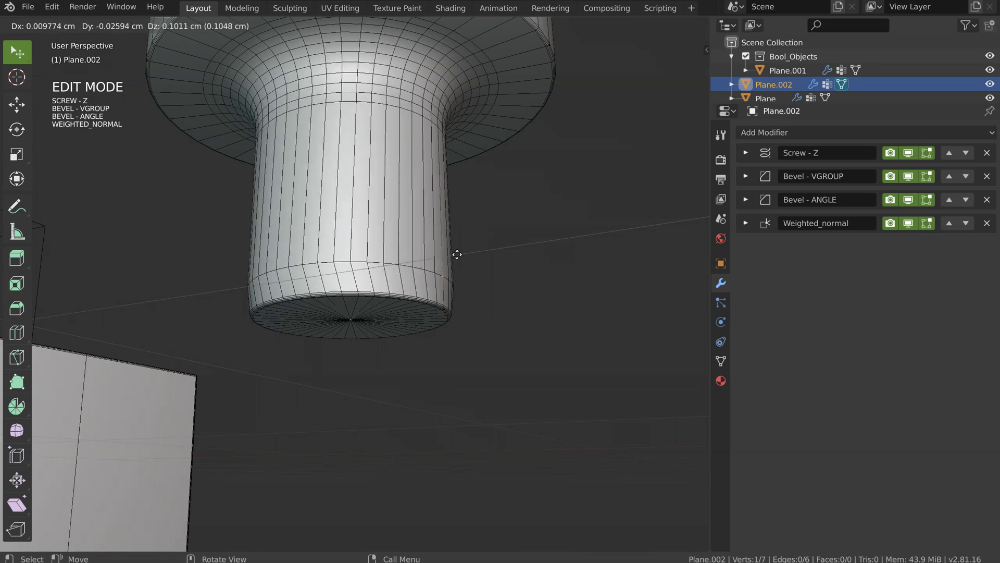
{"action": "left_click", "coordinate": [457, 181]}
{"action": "middle_click_drag", "start_coordinate": [458, 182], "coordinate": [411, 297]}
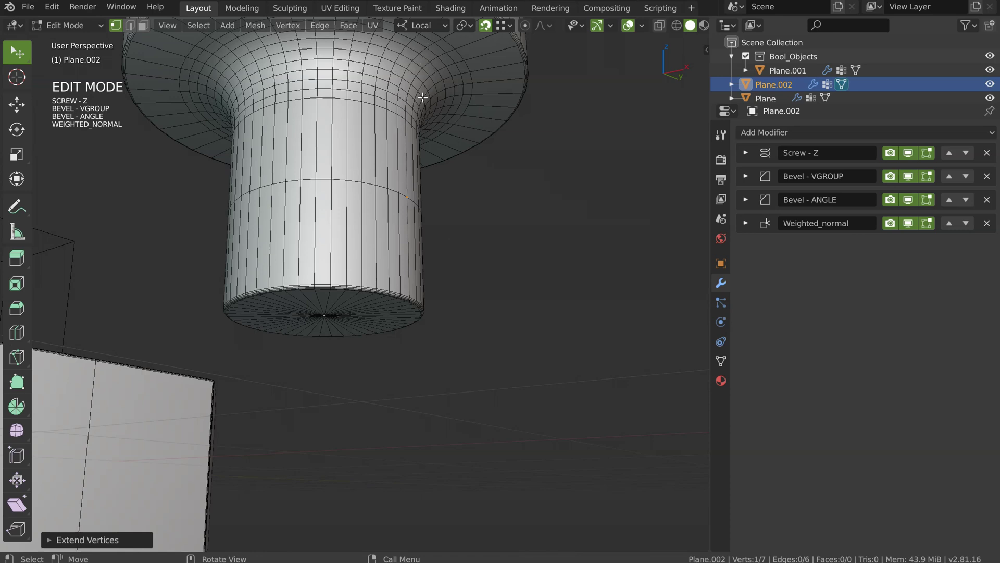
Add a second vertex-group bevel on the new mid-shaft vertex with width 0.191 and 4 segments.
{"action": "middle_click_drag", "start_coordinate": [394, 104], "coordinate": [441, 263]}
{"action": "key", "text": "shift+space"}
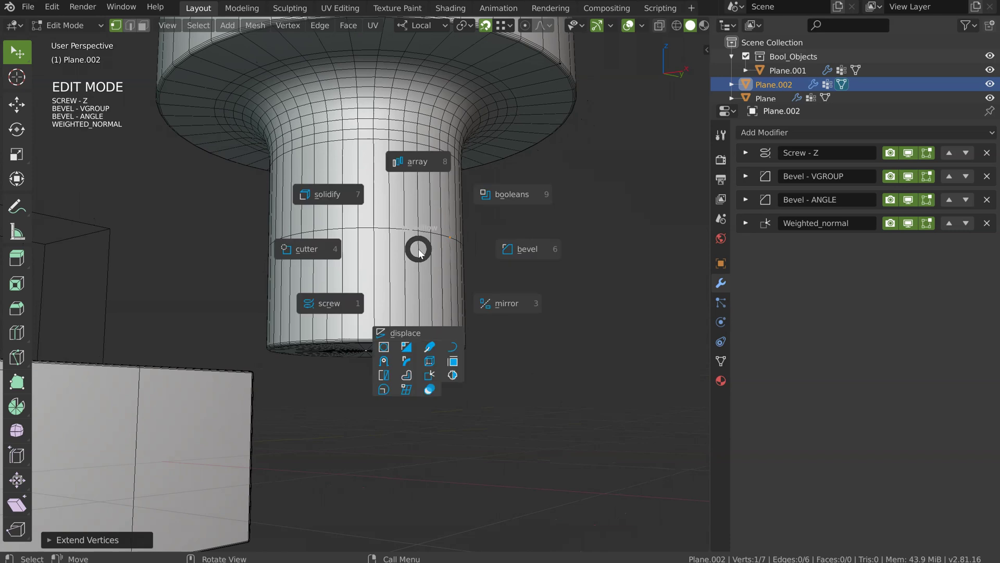
{"action": "left_click", "coordinate": [520, 248]}
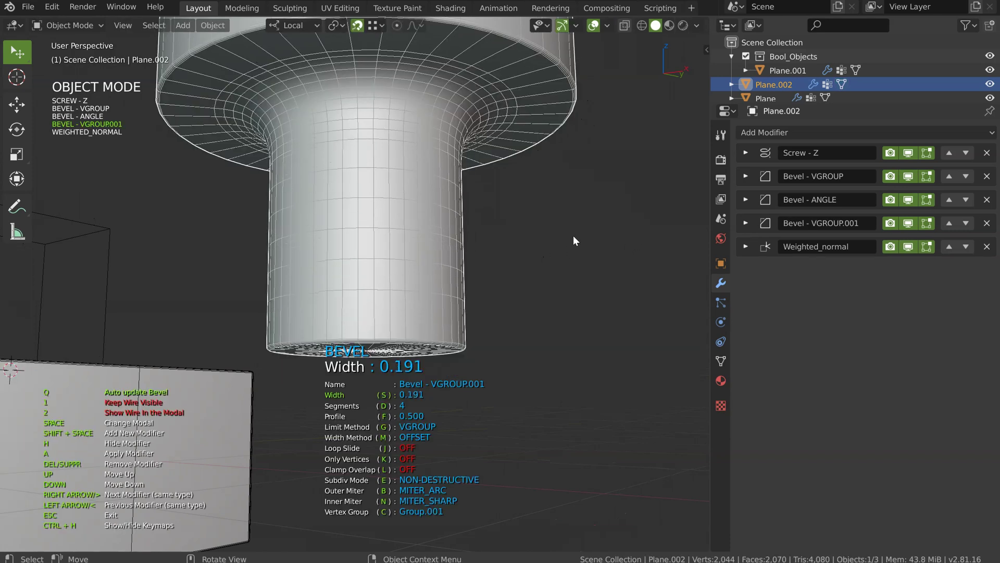
{"action": "left_click", "coordinate": [553, 235]}
Move the mid-shaft vertex slightly along its local Z axis and return to Object Mode.
{"action": "key", "text": "Tab"}
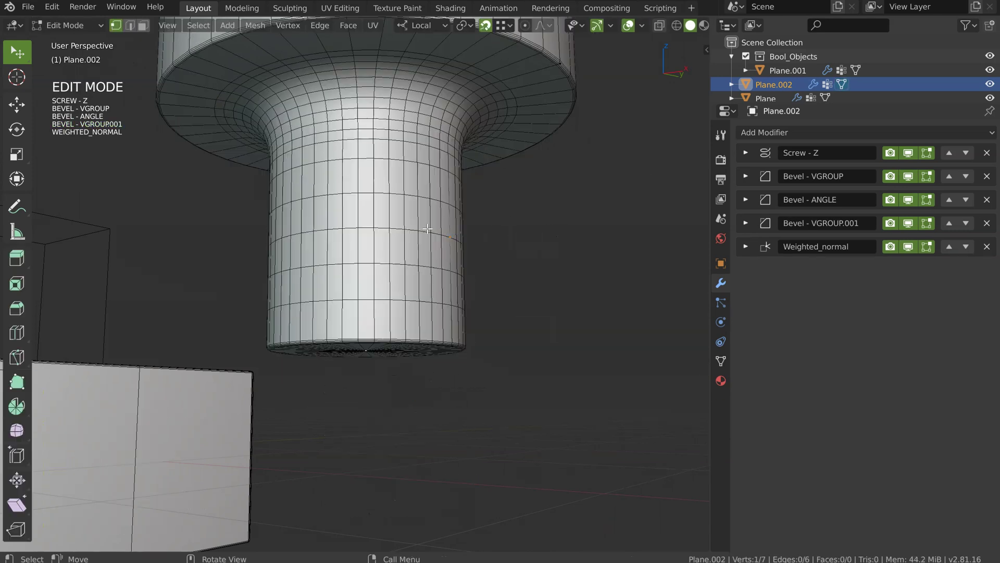
{"action": "key", "text": "g"}
{"action": "key", "text": "z"}
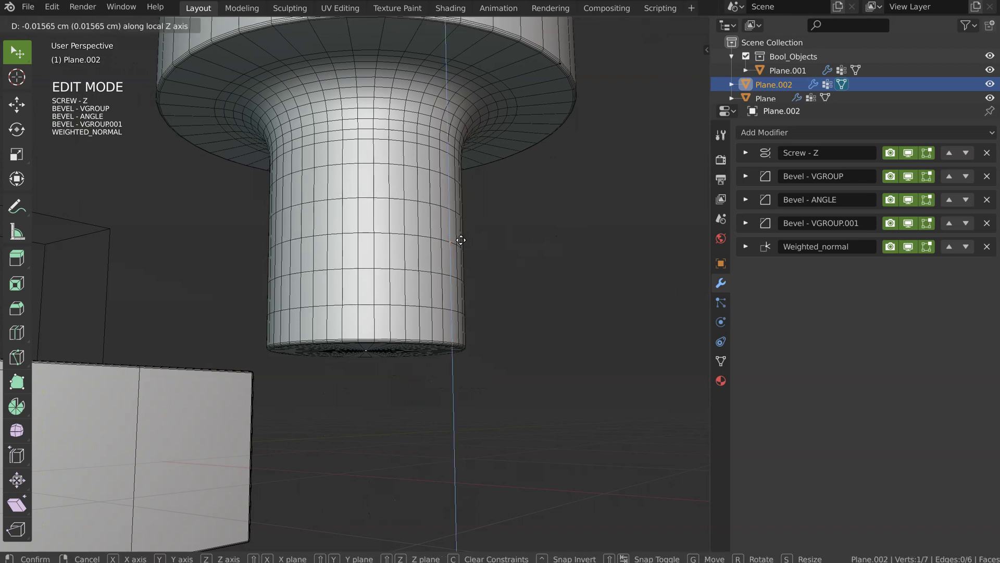
{"action": "left_click", "coordinate": [464, 242]}
{"action": "key", "text": "ctrl+Tab"}
{"action": "left_click", "coordinate": [464, 193]}
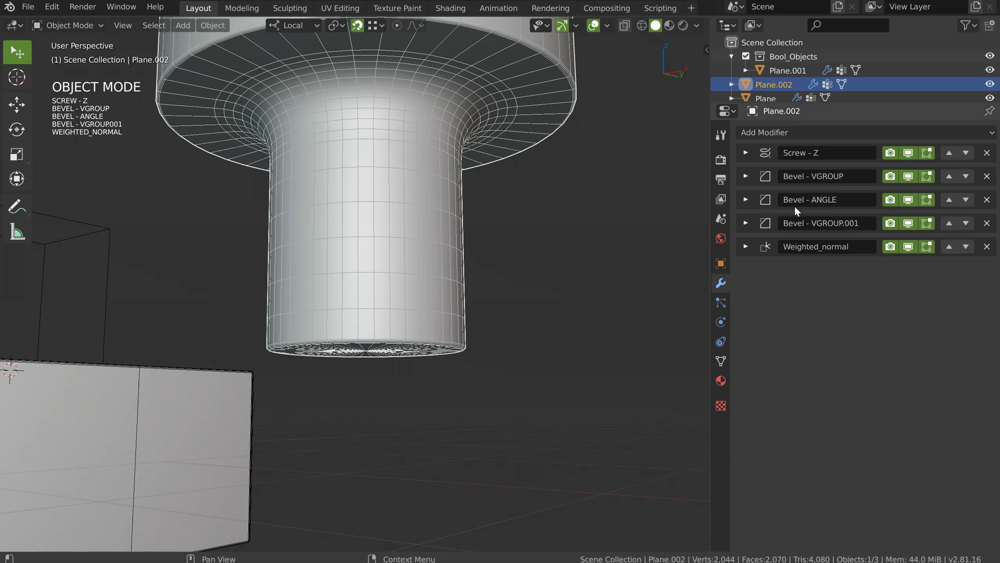
Toggle the viewport visibility of Bevel - ANGLE, Bevel - VGROUP and Bevel - VGROUP.001 to compare each one's effect.
{"action": "left_click", "coordinate": [908, 199]}
{"action": "left_click", "coordinate": [908, 199]}
{"action": "left_click", "coordinate": [914, 175]}
{"action": "left_click", "coordinate": [911, 174]}
{"action": "left_click", "coordinate": [912, 222]}
{"action": "left_click", "coordinate": [913, 223]}
{"action": "left_click", "coordinate": [912, 223]}
{"action": "left_click", "coordinate": [912, 222]}
Move the Bevel - VGROUP.001 modifier above Bevel - ANGLE in the stack and deselect all objects.
{"action": "left_click", "coordinate": [949, 223]}
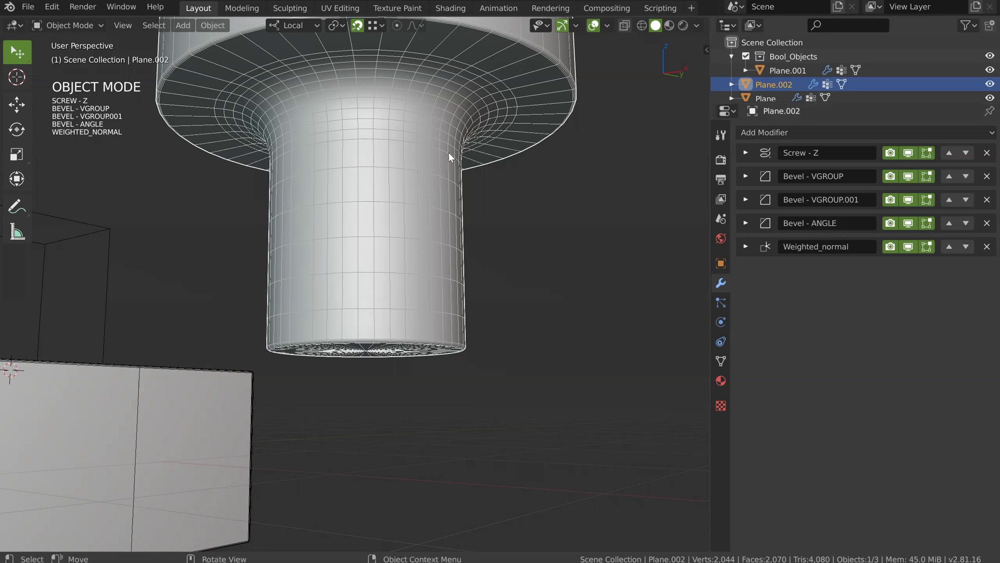
{"action": "scroll", "coordinate": [446, 188], "scroll_direction": "down", "scroll_amount": 6}
{"action": "middle_click_drag", "start_coordinate": [446, 188], "coordinate": [477, 236]}
{"action": "key", "text": "alt+a"}
Open the block in Edit Mode with X-ray enabled and select the straight end edge of its base plane.
{"action": "middle_click_drag", "start_coordinate": [299, 359], "coordinate": [446, 321]}
{"action": "left_click", "coordinate": [415, 272]}
{"action": "scroll", "coordinate": [451, 235], "scroll_direction": "up", "scroll_amount": 4}
{"action": "middle_click_drag", "start_coordinate": [451, 240], "coordinate": [451, 187]}
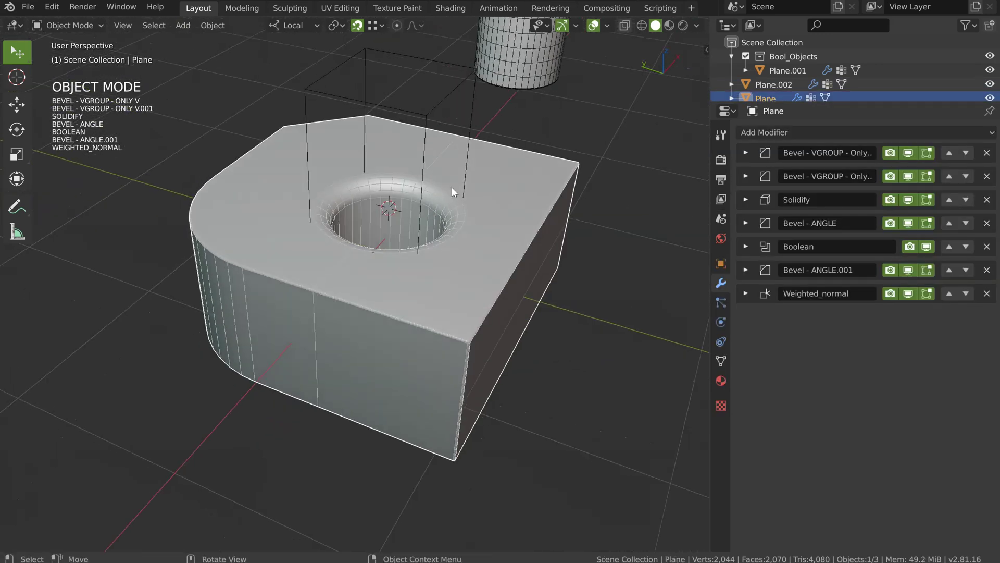
{"action": "key", "text": "Tab"}
{"action": "middle_click_drag", "start_coordinate": [509, 346], "coordinate": [455, 320]}
{"action": "left_click", "coordinate": [485, 318]}
{"action": "key", "text": "alt+z"}
{"action": "middle_click_drag", "start_coordinate": [487, 283], "coordinate": [453, 185]}
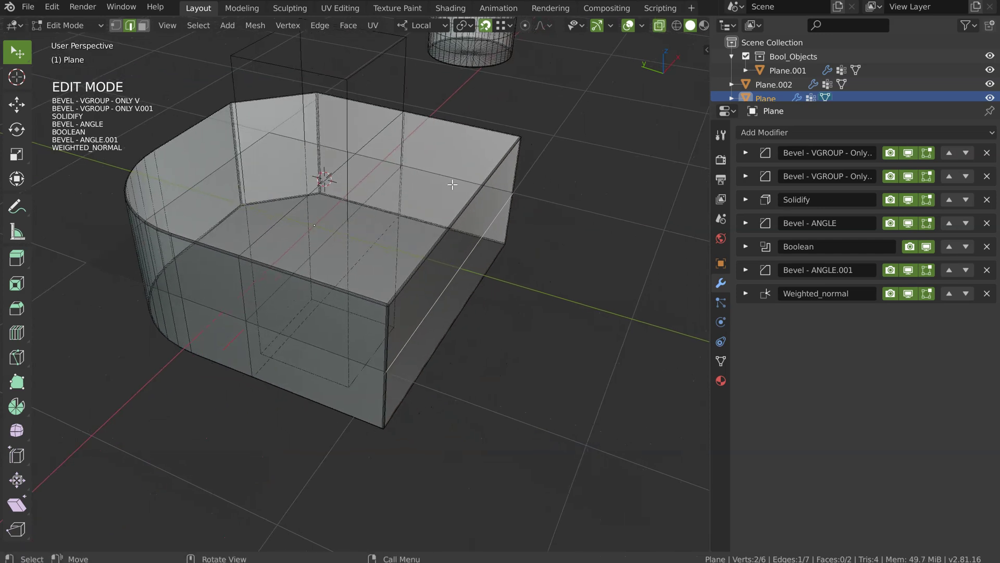
Add an edge loop parallel to the selected end edge with Offset Edge Slide, and return to Object Mode with X-ray off.
{"action": "key", "text": "ctrl+r"}
{"action": "left_click", "coordinate": [580, 284]}
{"action": "left_click", "coordinate": [546, 286]}
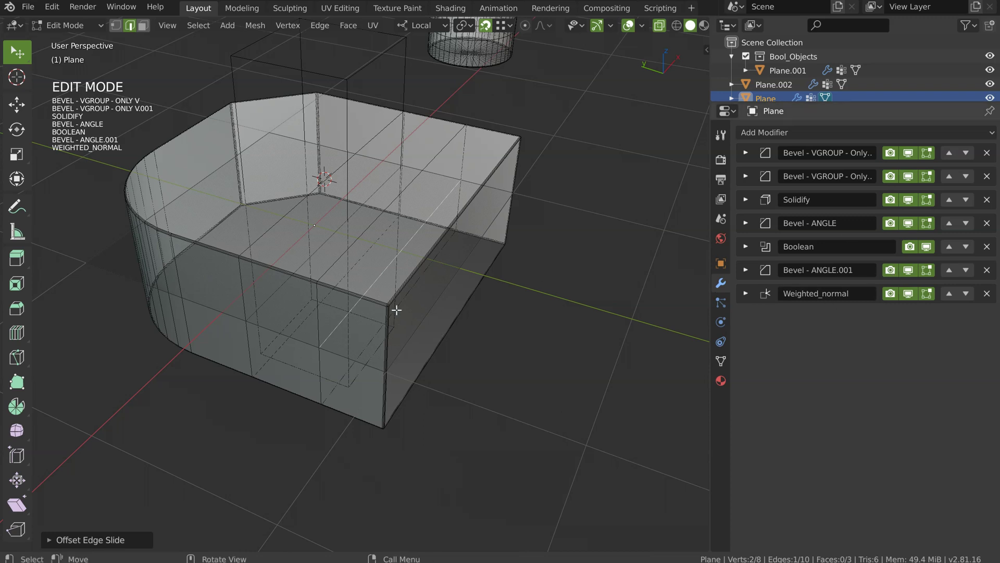
{"action": "key", "text": "Tab"}
{"action": "key", "text": "alt+z"}
{"action": "middle_click_drag", "start_coordinate": [372, 254], "coordinate": [351, 220]}
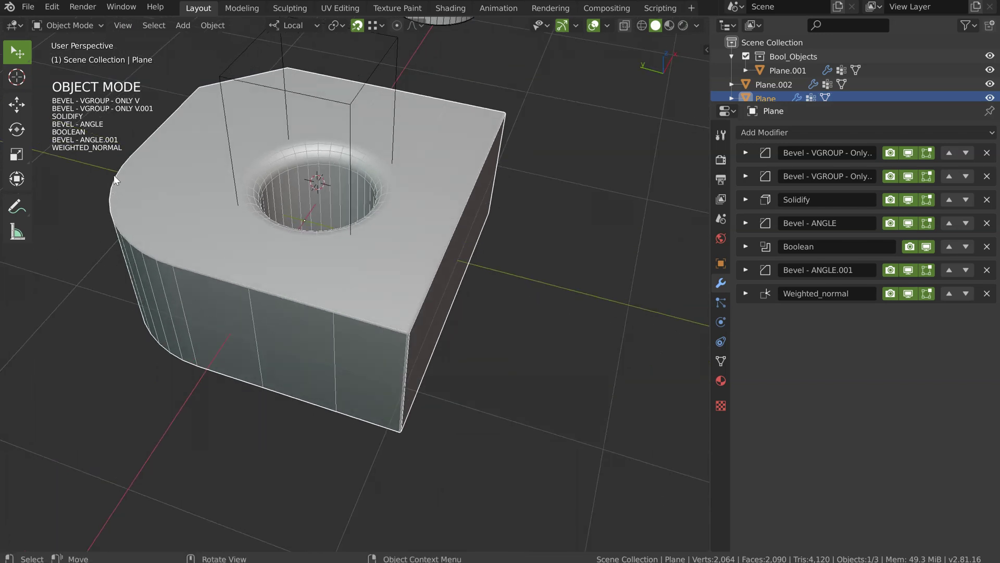
Select the revolved object and hide its three bevels and Weighted_normal modifier in the viewport.
{"action": "scroll", "coordinate": [335, 198], "scroll_direction": "down", "scroll_amount": 5}
{"action": "middle_click_drag", "start_coordinate": [336, 198], "coordinate": [436, 223]}
{"action": "middle_click_drag", "start_coordinate": [326, 214], "coordinate": [358, 252]}
{"action": "scroll", "coordinate": [358, 251], "scroll_direction": "up", "scroll_amount": 3}
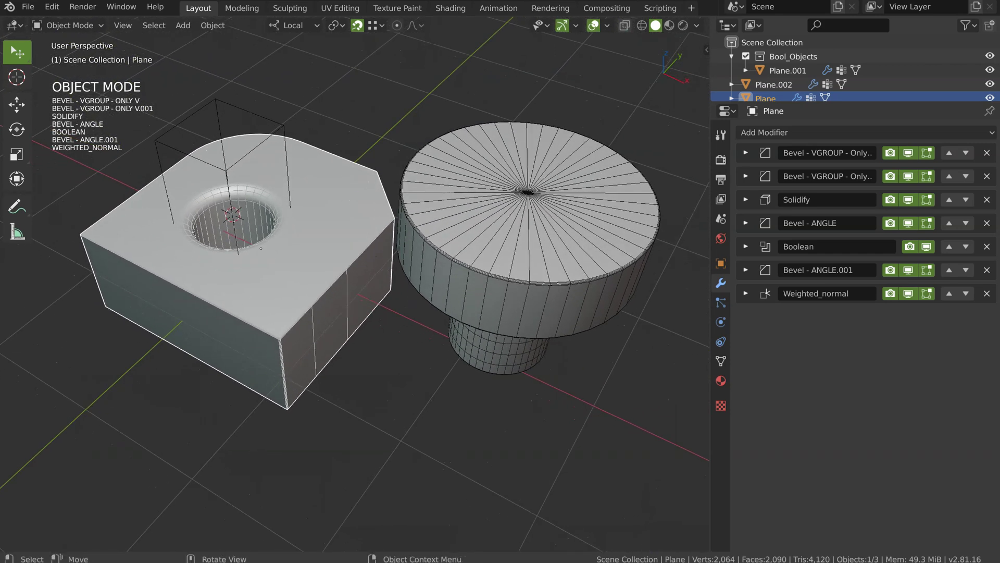
{"action": "left_click", "coordinate": [531, 233]}
{"action": "middle_click_drag", "start_coordinate": [531, 233], "coordinate": [475, 212]}
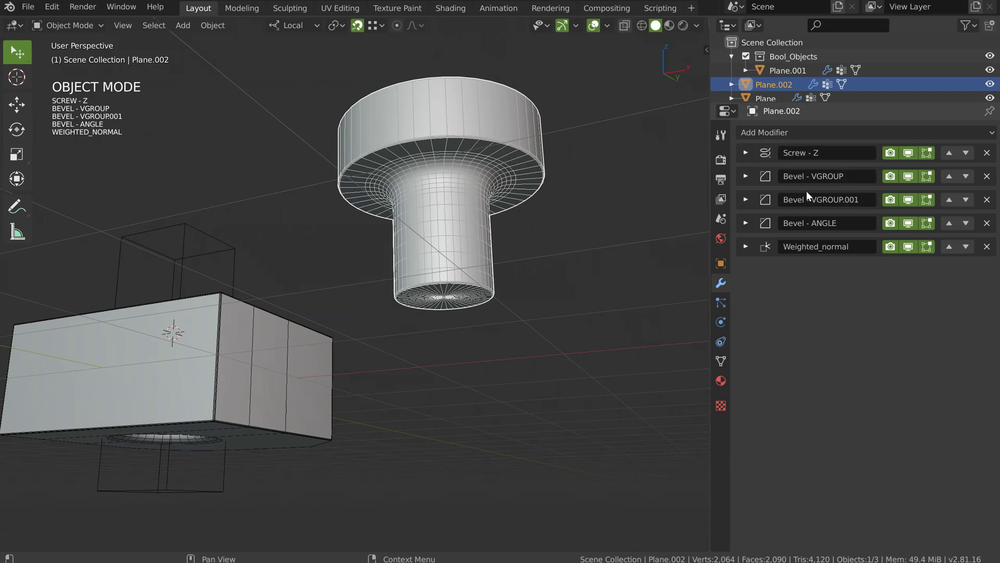
{"action": "left_click", "coordinate": [908, 244]}
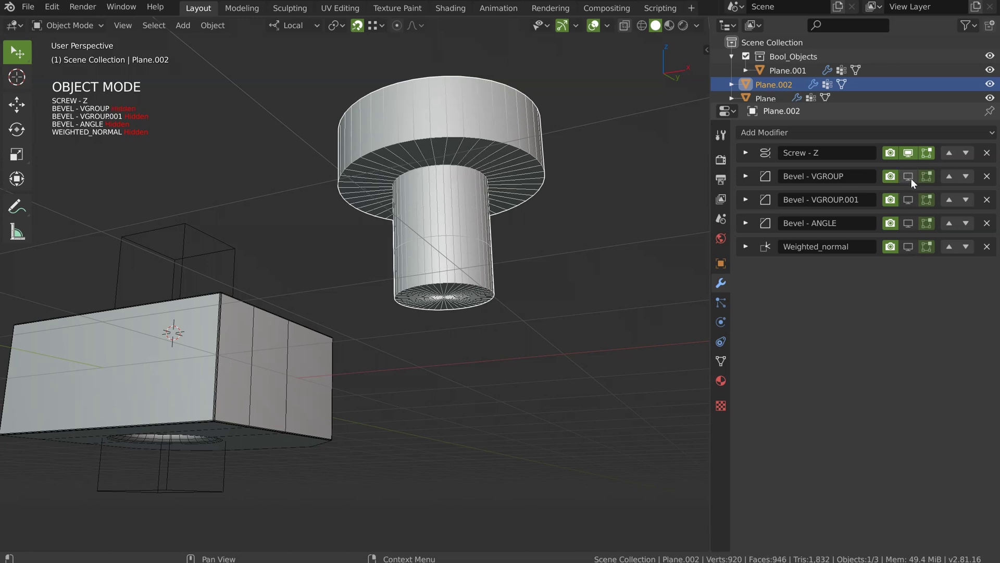
Start Speedflow's modifier visibility mode on the revolved object and hide all of its modifiers in the viewport.
{"action": "key", "text": "space"}
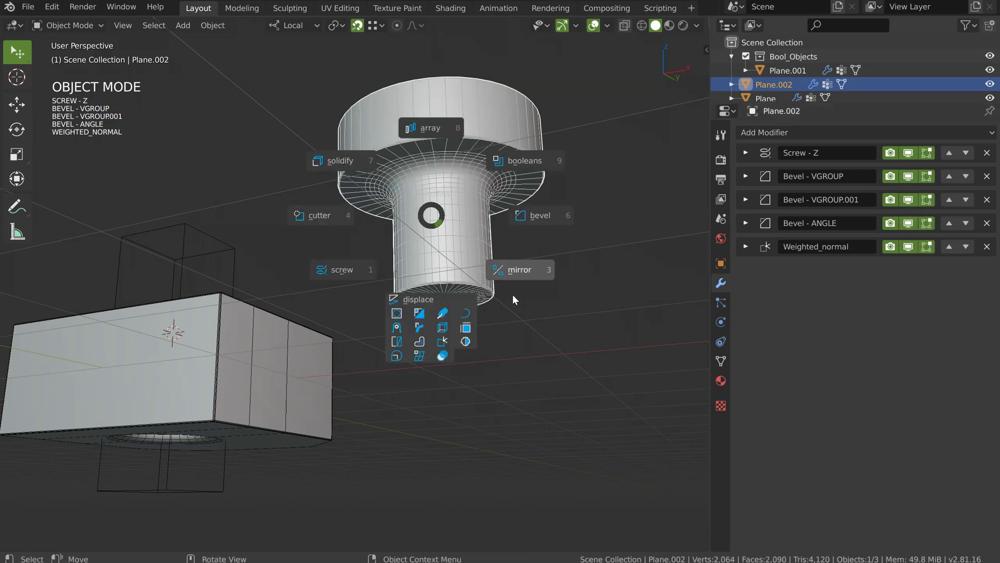
{"action": "left_click", "coordinate": [469, 344]}
{"action": "middle_click_drag", "start_coordinate": [469, 338], "coordinate": [503, 256]}
{"action": "key", "text": "h"}
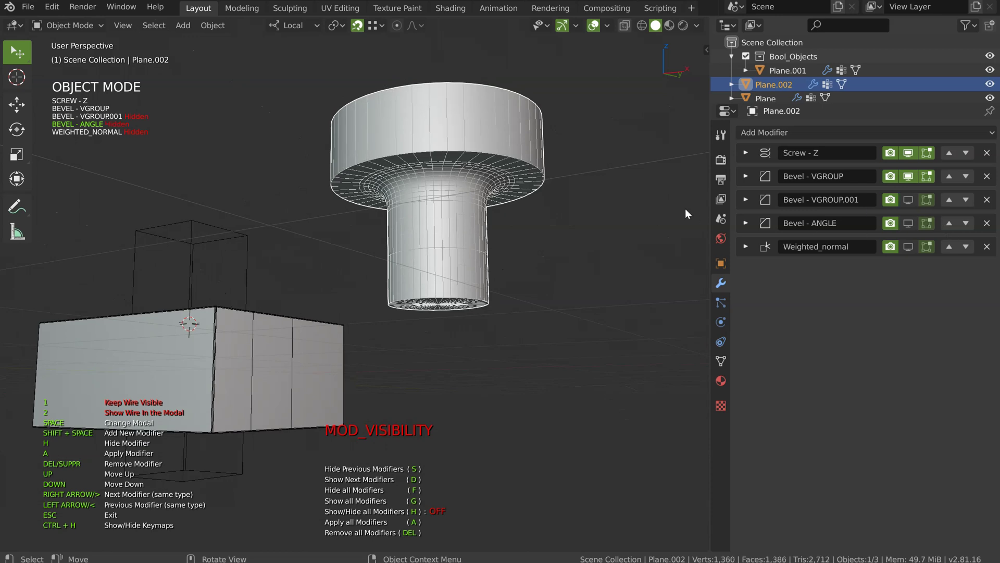
{"action": "key", "text": "f"}
{"action": "middle_click_drag", "start_coordinate": [508, 233], "coordinate": [497, 199]}
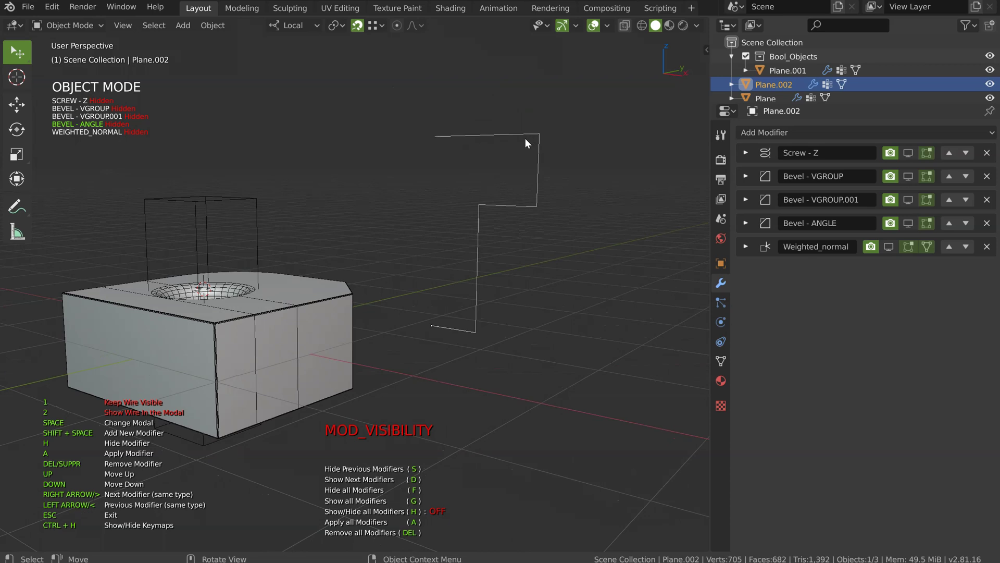
Reveal the revolved object's modifiers one by one in stack order, from Screw - Z to Weighted_normal, and exit the visibility mode.
{"action": "key", "text": "d"}
{"action": "middle_click_drag", "start_coordinate": [476, 139], "coordinate": [422, 149]}
{"action": "middle_click_drag", "start_coordinate": [493, 222], "coordinate": [494, 163]}
{"action": "key", "text": "d"}
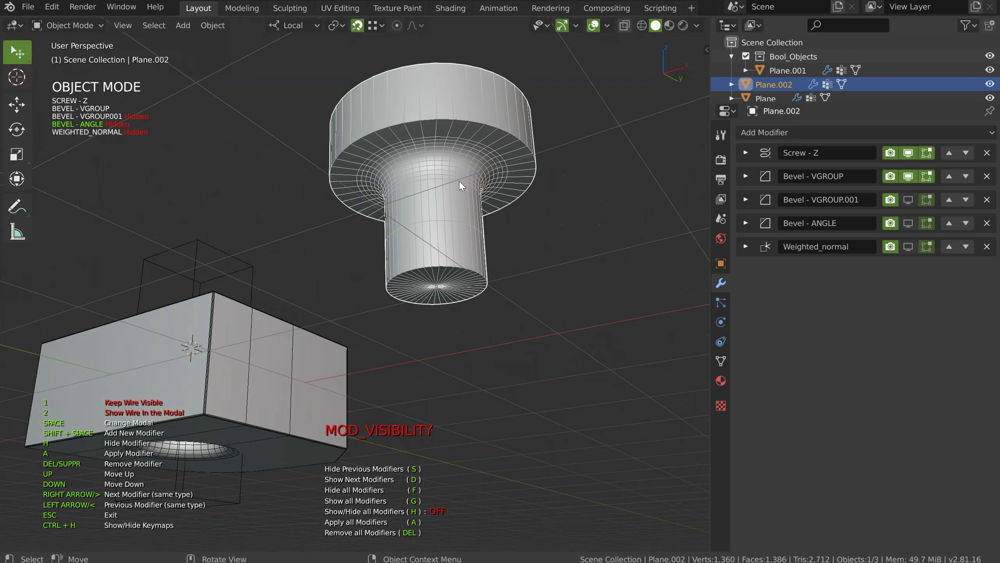
{"action": "key", "text": "d"}
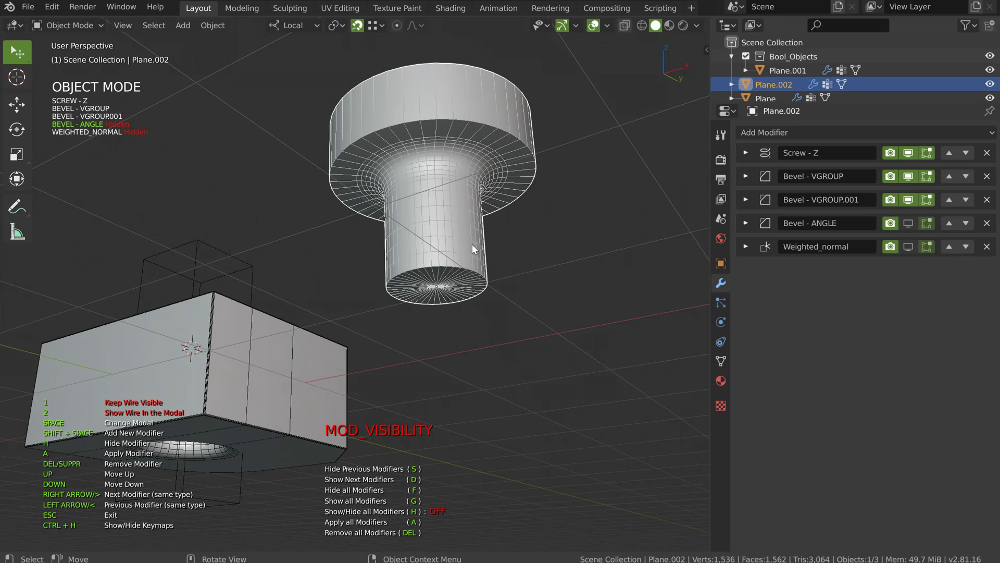
{"action": "key", "text": "d"}
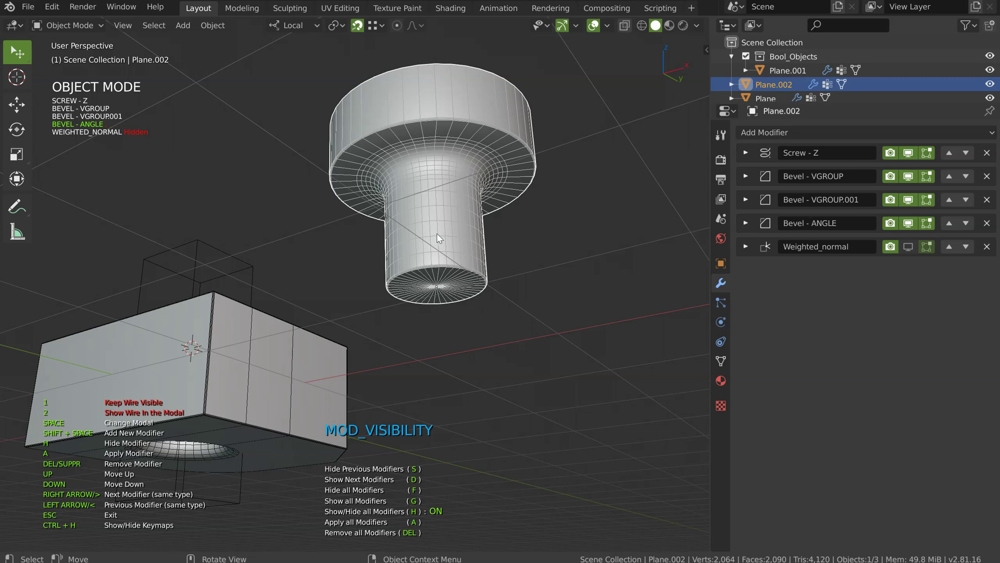
{"action": "key", "text": "d"}
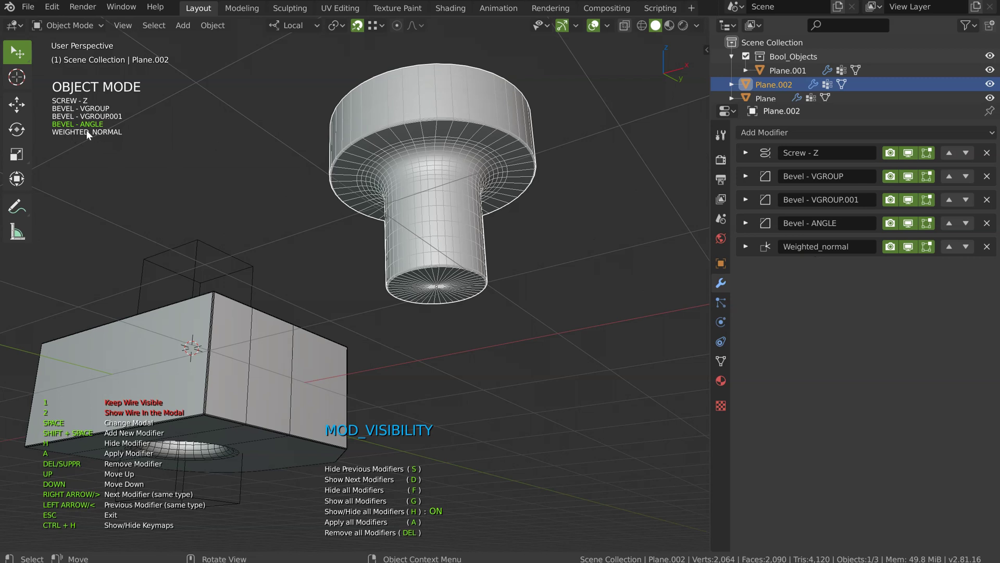
{"action": "key", "text": "s"}
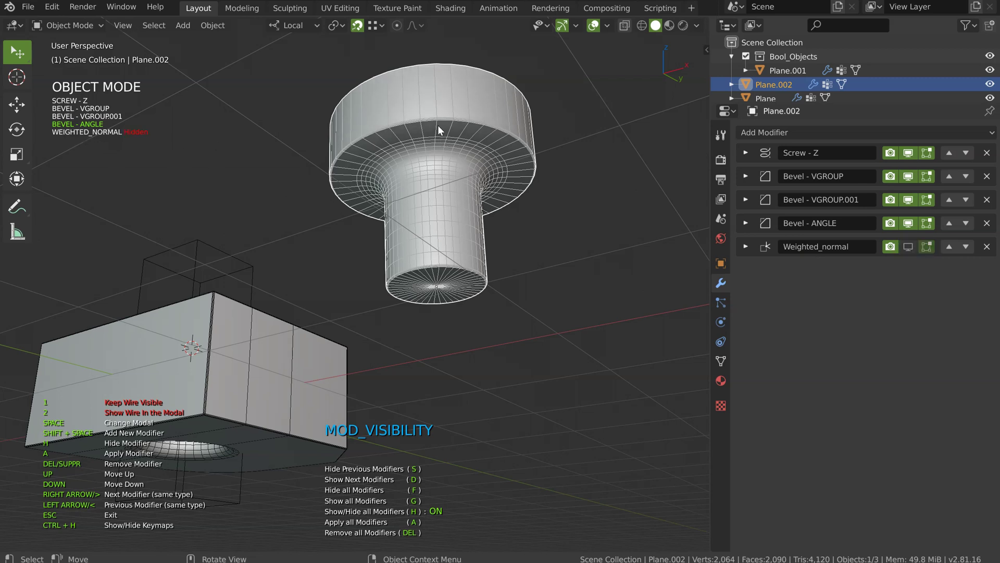
{"action": "key", "text": "d"}
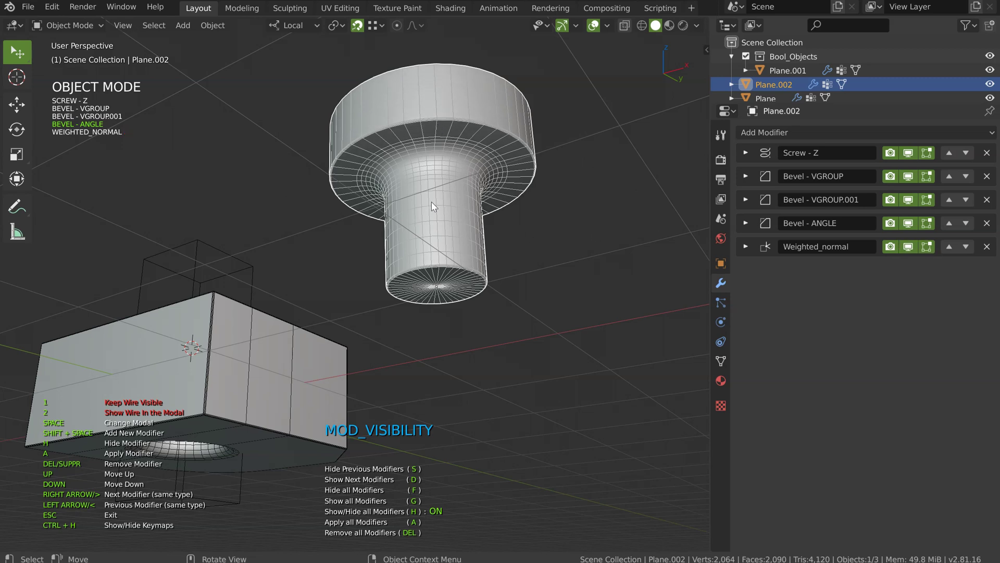
{"action": "middle_click_drag", "start_coordinate": [420, 189], "coordinate": [412, 219]}
{"action": "key", "text": "Escape"}
Switch the Bevel - ANGLE modifier's viewport display off and back on to compare its effect on the revolved object.
{"action": "scroll", "coordinate": [442, 195], "scroll_direction": "up", "scroll_amount": 2}
{"action": "middle_click_drag", "start_coordinate": [283, 226], "coordinate": [495, 186], "text": "shift"}
{"action": "middle_click_drag", "start_coordinate": [233, 276], "coordinate": [317, 233]}
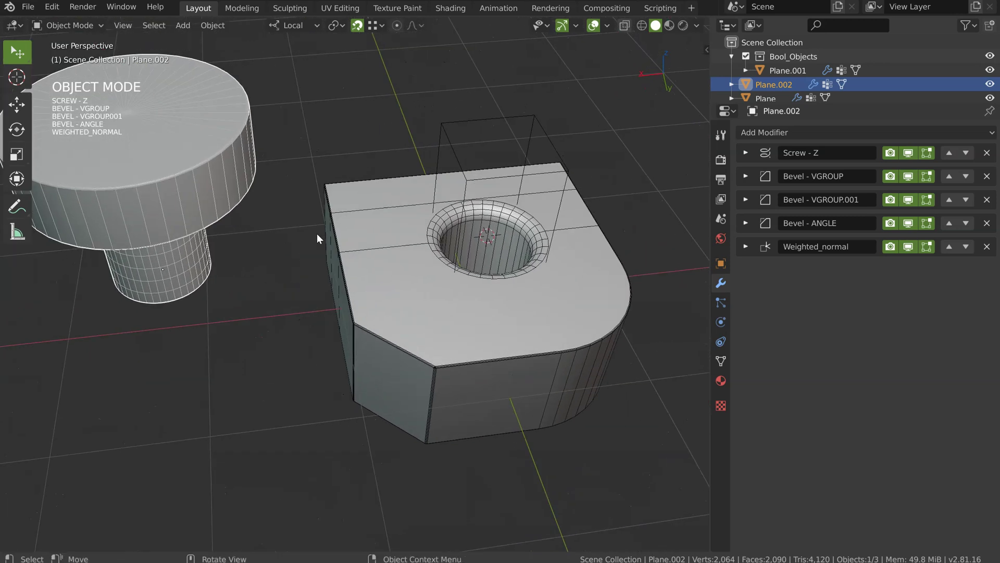
{"action": "middle_click_drag", "start_coordinate": [492, 301], "coordinate": [458, 273], "text": "shift"}
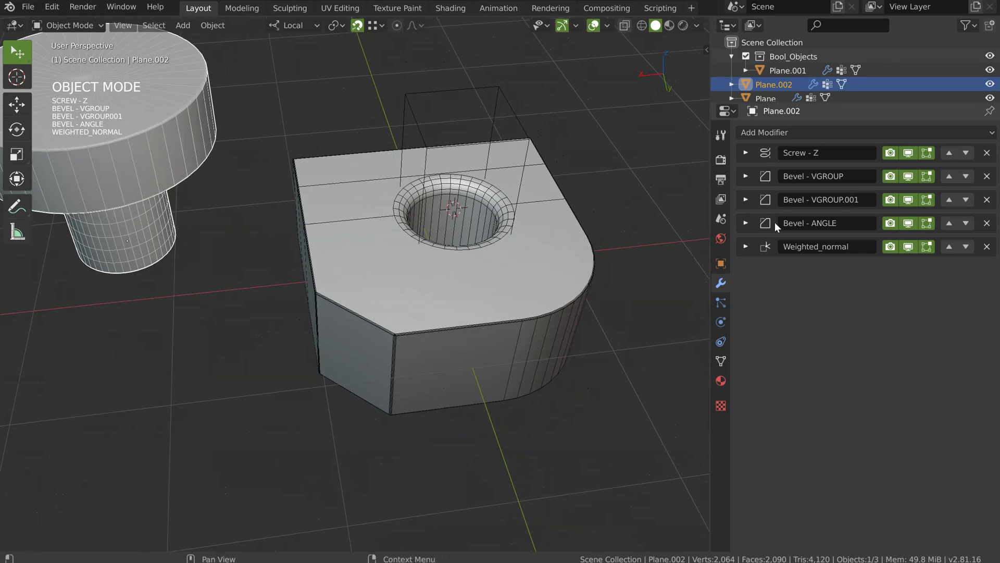
{"action": "left_click", "coordinate": [908, 223]}
{"action": "left_click", "coordinate": [908, 223]}
{"action": "key", "text": "KP_Decimal"}
{"action": "middle_click_drag", "start_coordinate": [552, 248], "coordinate": [535, 148]}
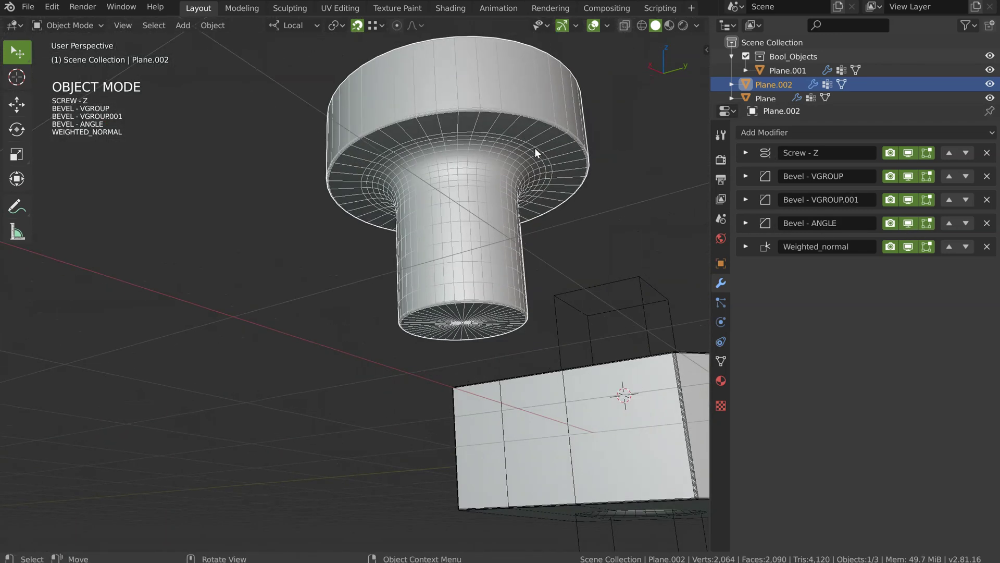
{"action": "left_click", "coordinate": [908, 223]}
{"action": "left_click", "coordinate": [908, 223]}
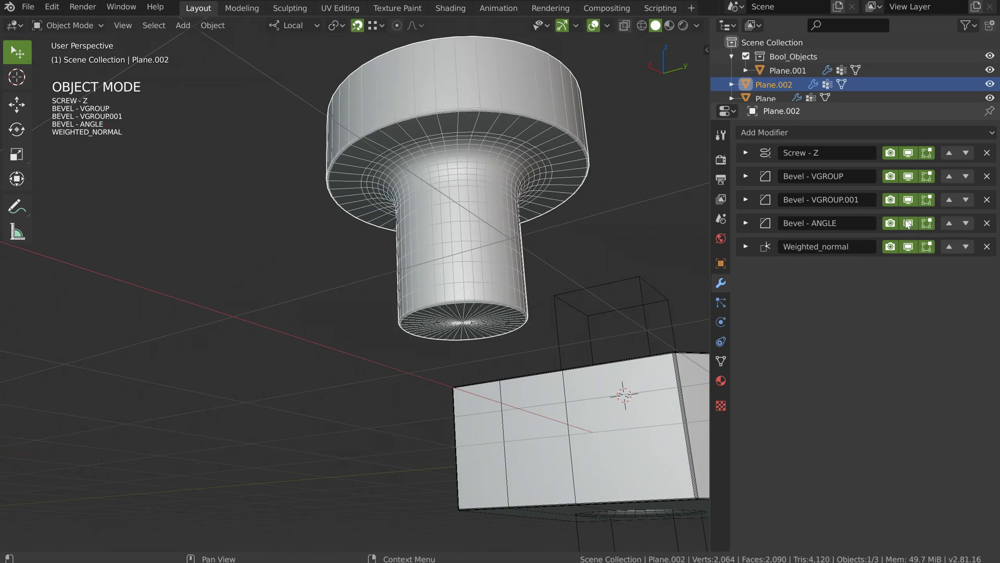
Add an Array modifier to the revolved object with Speedflow, placing the copy beside the original along X.
{"action": "middle_click_drag", "start_coordinate": [671, 211], "coordinate": [402, 323]}
{"action": "key", "text": "space"}
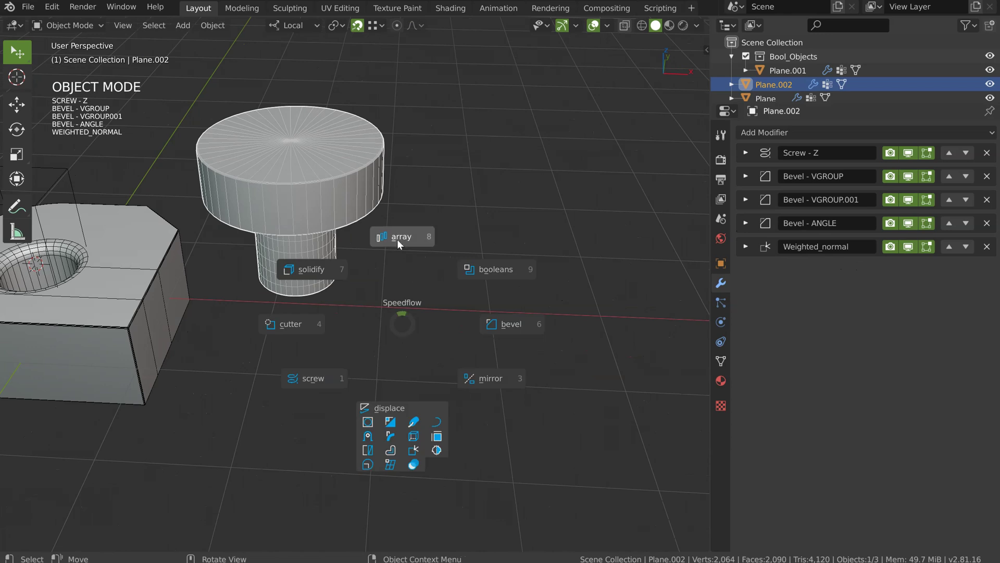
{"action": "left_click", "coordinate": [398, 235]}
{"action": "left_click", "coordinate": [405, 236]}
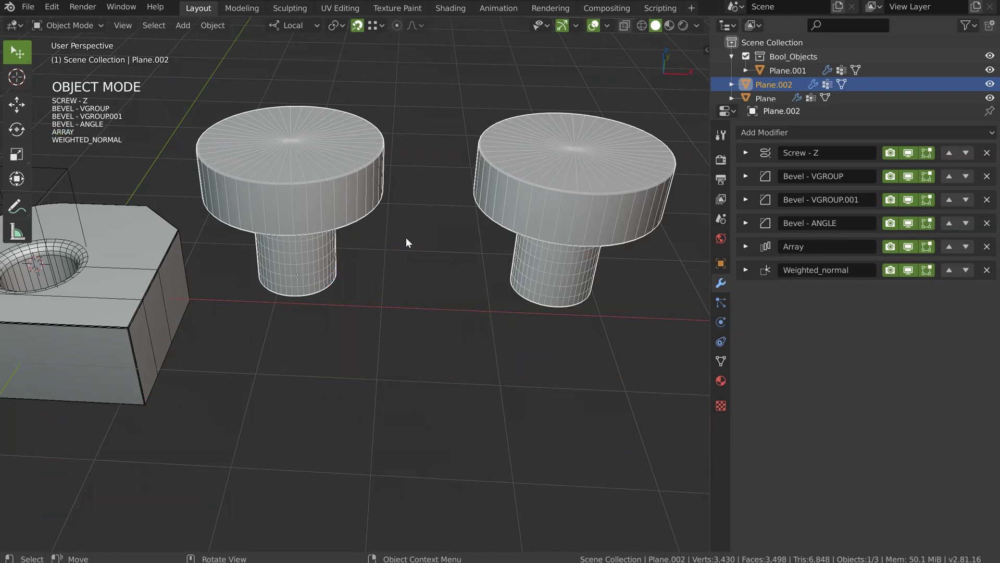
{"action": "left_click", "coordinate": [405, 237]}
{"action": "middle_click_drag", "start_coordinate": [420, 281], "coordinate": [413, 247]}
{"action": "left_click", "coordinate": [339, 224]}
{"action": "middle_click_drag", "start_coordinate": [339, 224], "coordinate": [358, 129]}
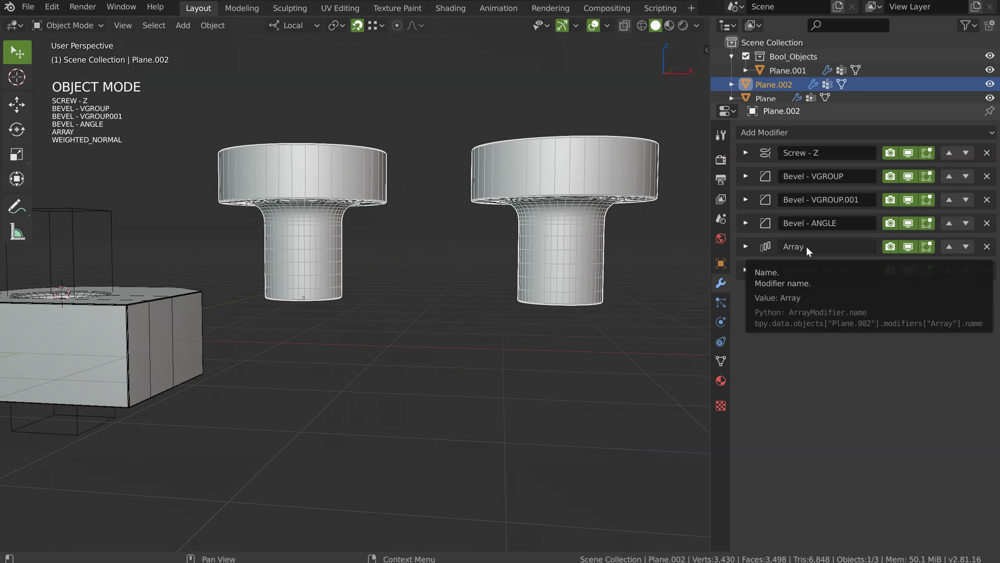
Delete the arrayed revolved object, the block and its wireframe cutter, and reset the view of the empty scene.
{"action": "middle_click_drag", "start_coordinate": [530, 233], "coordinate": [628, 148]}
{"action": "middle_click_drag", "start_coordinate": [471, 308], "coordinate": [425, 257]}
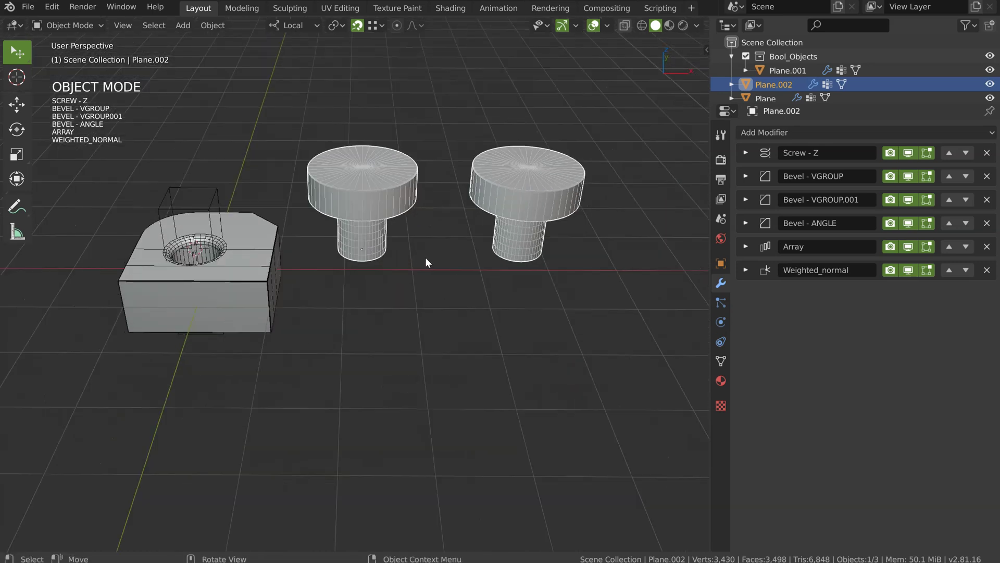
{"action": "key", "text": "Delete"}
{"action": "left_click", "coordinate": [239, 280]}
{"action": "left_click", "coordinate": [212, 191], "text": "shift"}
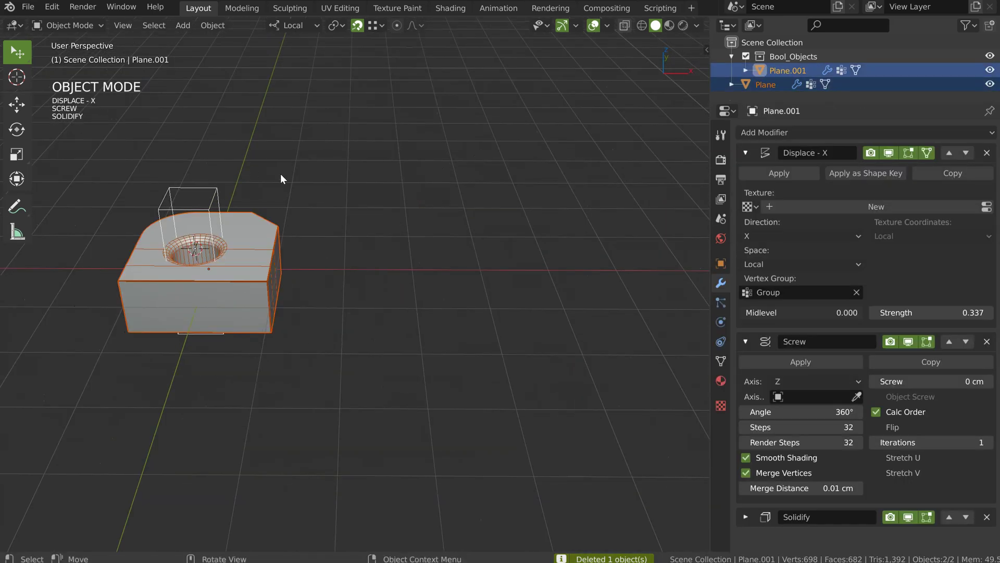
{"action": "key", "text": "Delete"}
{"action": "key", "text": "shift+c"}
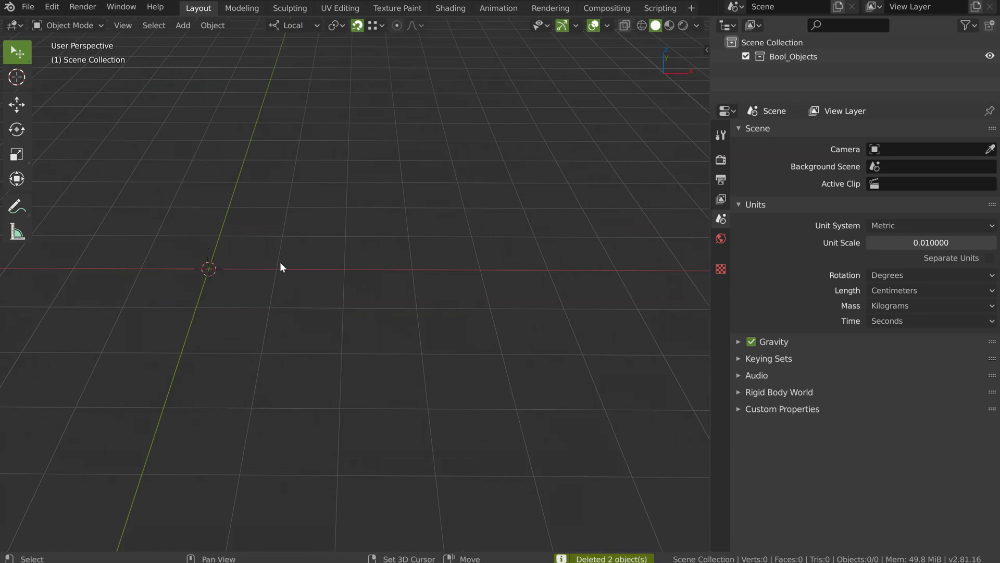
{"action": "key", "text": "KP_1"}
Examine the finished sword handle with its modifier stack and look through the list of available modifier types.
{"action": "middle_click_drag", "start_coordinate": [402, 271], "coordinate": [423, 256]}
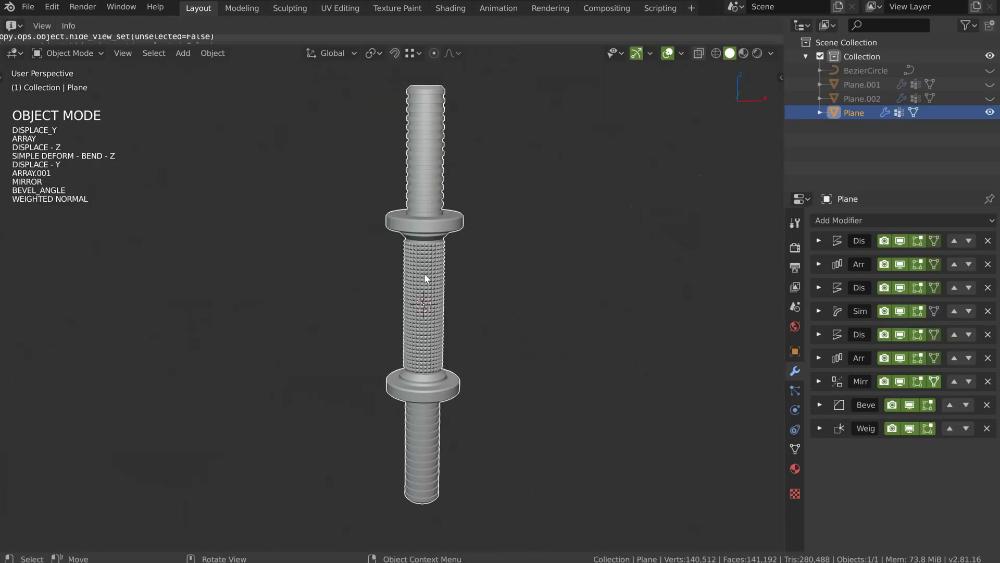
{"action": "middle_click_drag", "start_coordinate": [424, 273], "coordinate": [448, 249]}
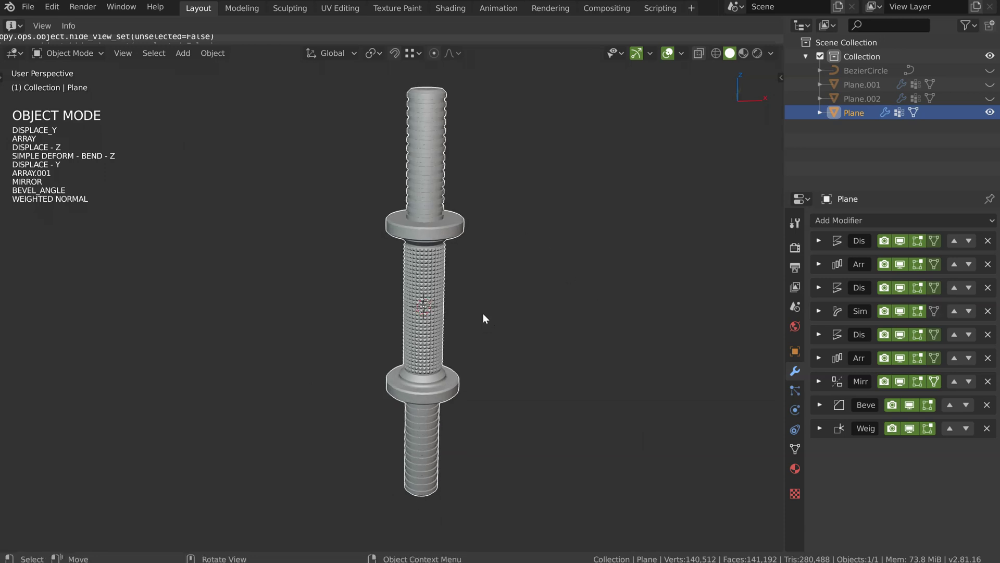
{"action": "mouse_move", "coordinate": [493, 291]}
{"action": "middle_mouse_down"}
{"action": "mouse_move", "coordinate": [480, 302]}
{"action": "mouse_move", "coordinate": [483, 292]}
{"action": "middle_mouse_up"}
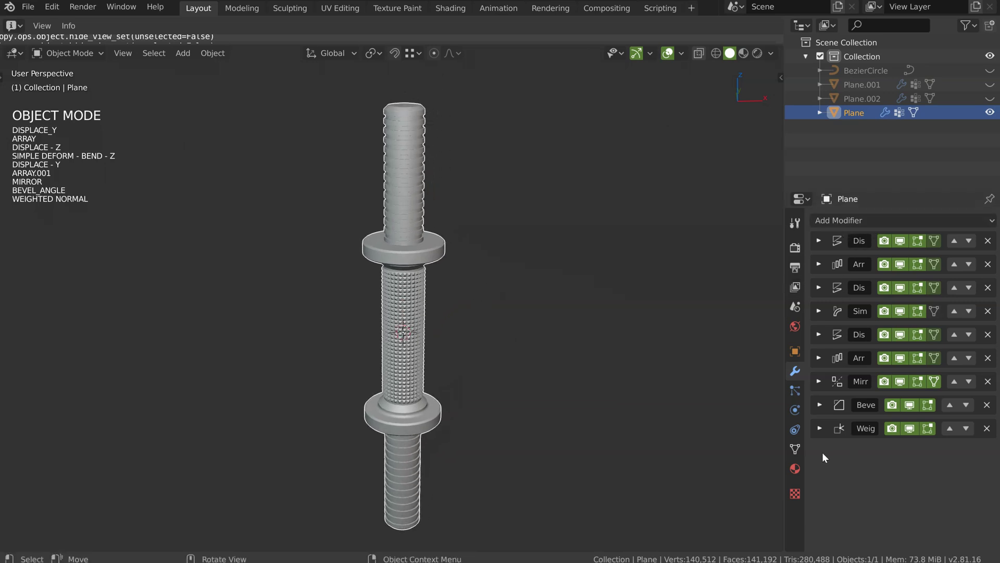
{"action": "left_click", "coordinate": [845, 218]}
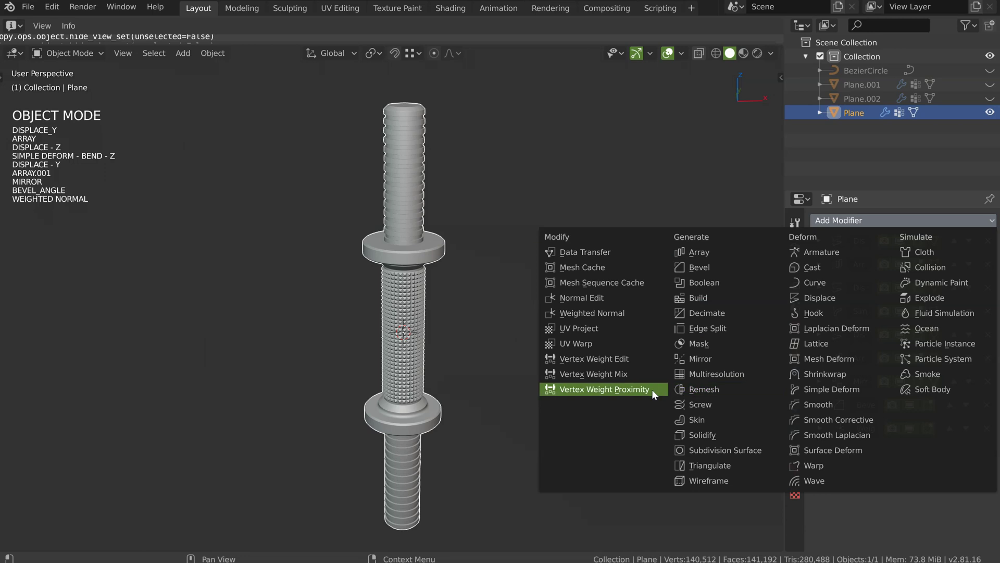
{"action": "key", "text": "Escape"}
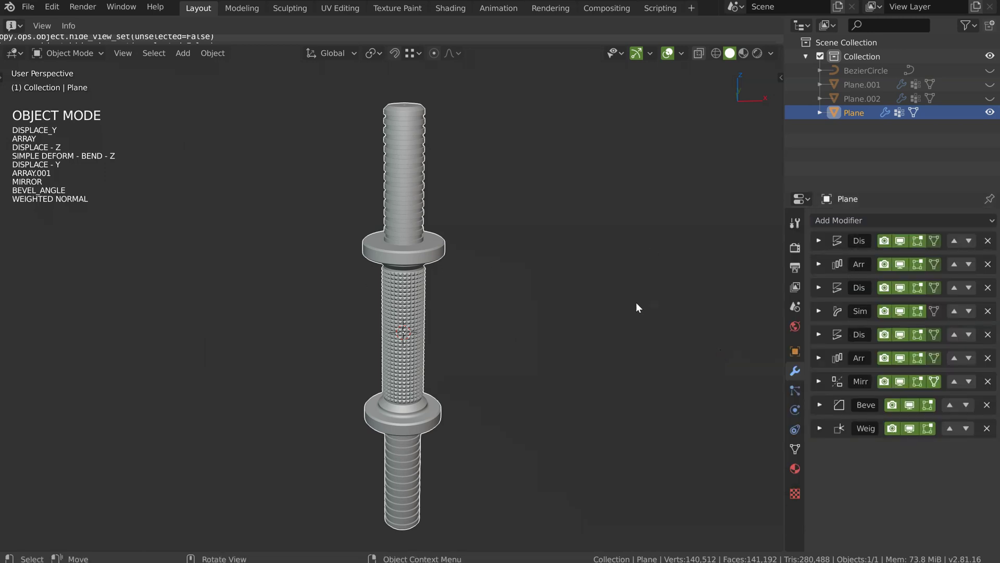
{"action": "middle_click_drag", "start_coordinate": [491, 317], "coordinate": [536, 291]}
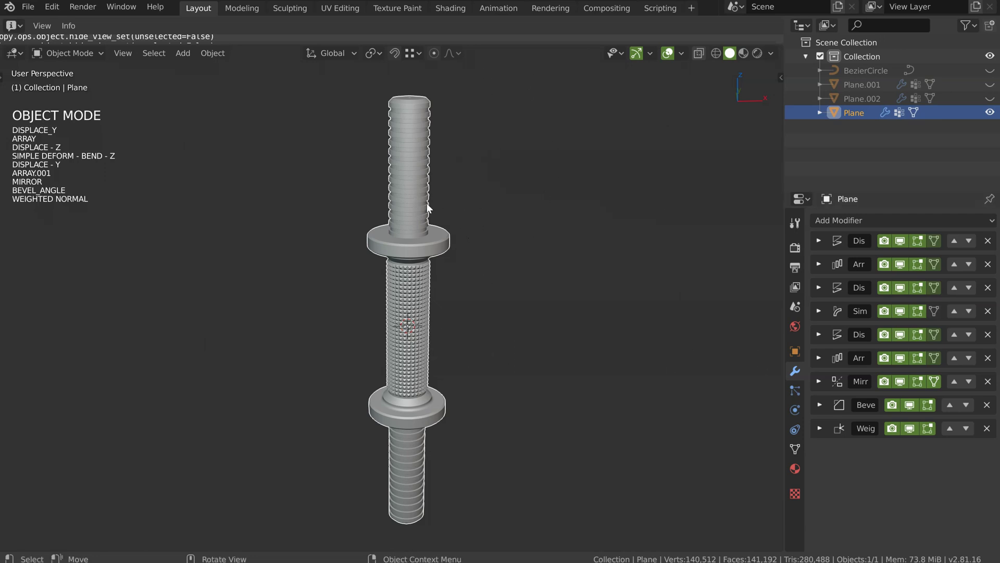
{"action": "middle_click_drag", "start_coordinate": [383, 171], "coordinate": [430, 174]}
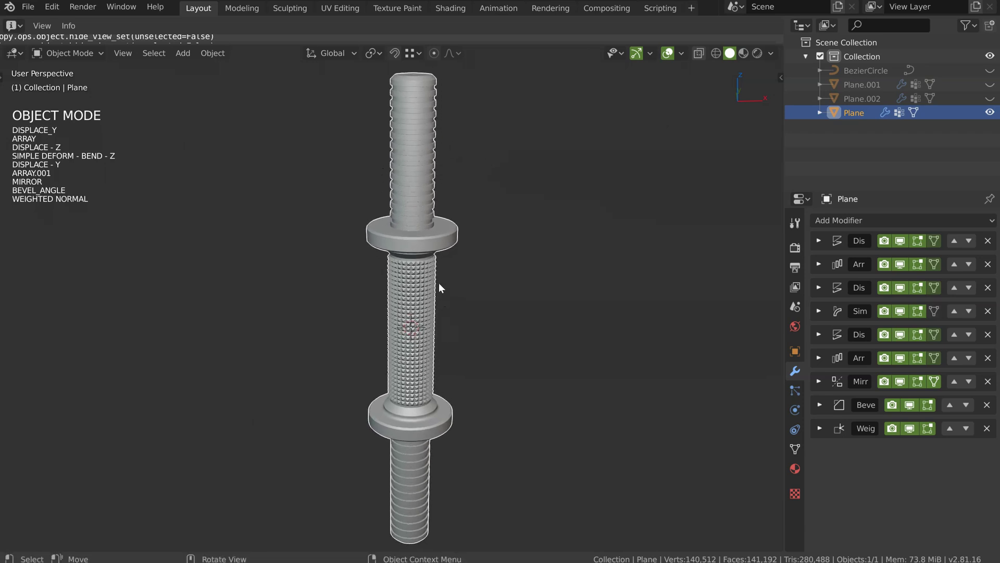
Hide all modifiers of the sword handle in the viewport, leaving only its base mesh displayed.
{"action": "middle_click_drag", "start_coordinate": [390, 339], "coordinate": [440, 325]}
{"action": "key", "text": "alt+q"}
{"action": "left_click", "coordinate": [456, 452]}
{"action": "middle_click_drag", "start_coordinate": [471, 208], "coordinate": [441, 224]}
{"action": "scroll", "coordinate": [521, 276], "scroll_direction": "down", "scroll_amount": 8}
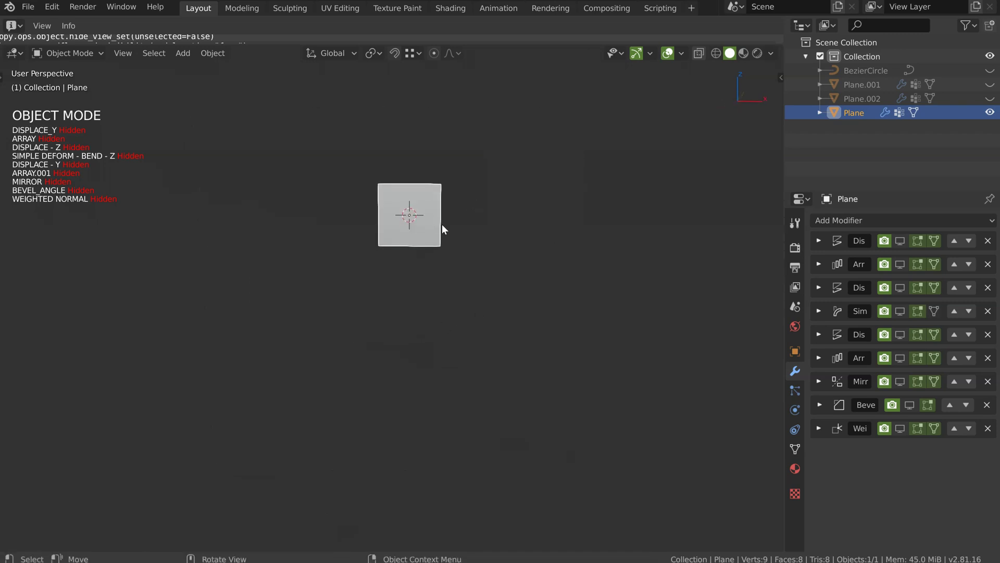
In Speedflow's modifier visibility mode, reveal the handle's modifiers in order from DISPLACE_Y through SIMPLE DEFORM - BEND - Z.
{"action": "key", "text": "alt+q"}
{"action": "left_click", "coordinate": [471, 353]}
{"action": "scroll", "coordinate": [402, 317], "scroll_direction": "down", "scroll_amount": 3}
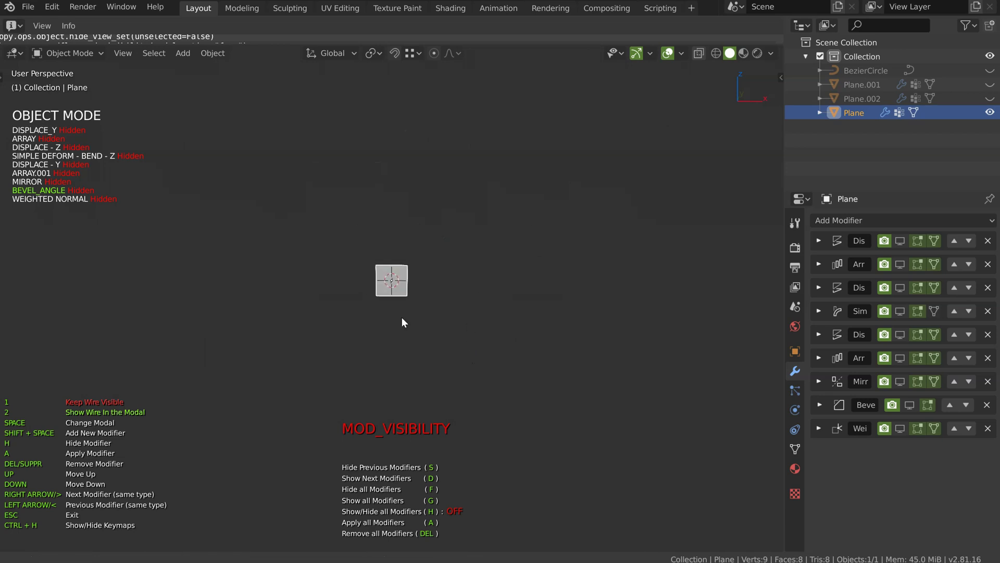
{"action": "middle_click_drag", "start_coordinate": [445, 308], "coordinate": [396, 257], "text": "shift"}
{"action": "key", "text": "h"}
{"action": "key", "text": "d"}
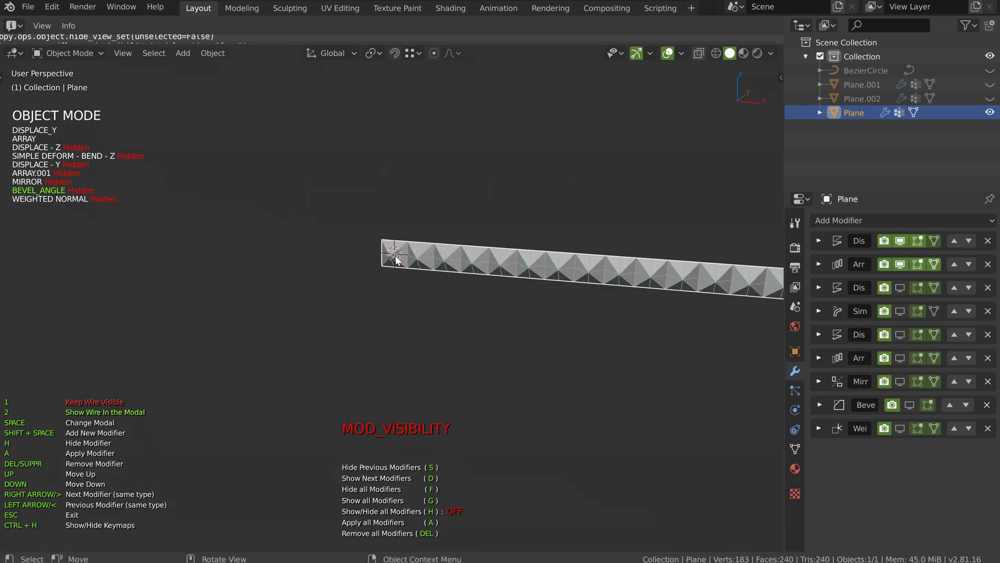
{"action": "key", "text": "d"}
{"action": "key", "text": "d"}
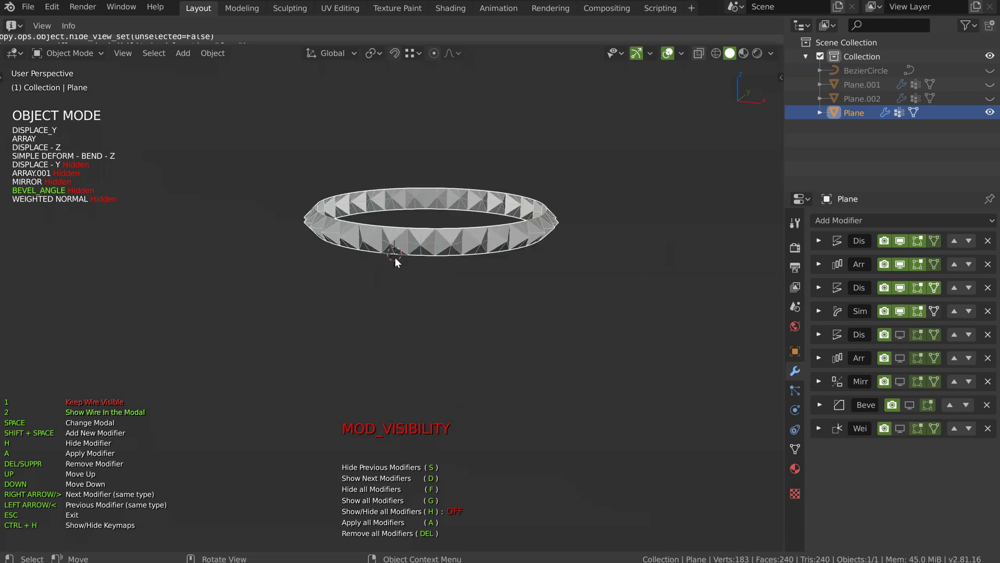
Reveal the handle's remaining modifiers in order: DISPLACE - Y, ARRAY.001, MIRROR, BEVEL_ANGLE and WEIGHTED NORMAL.
{"action": "key", "text": "d"}
{"action": "key", "text": "d"}
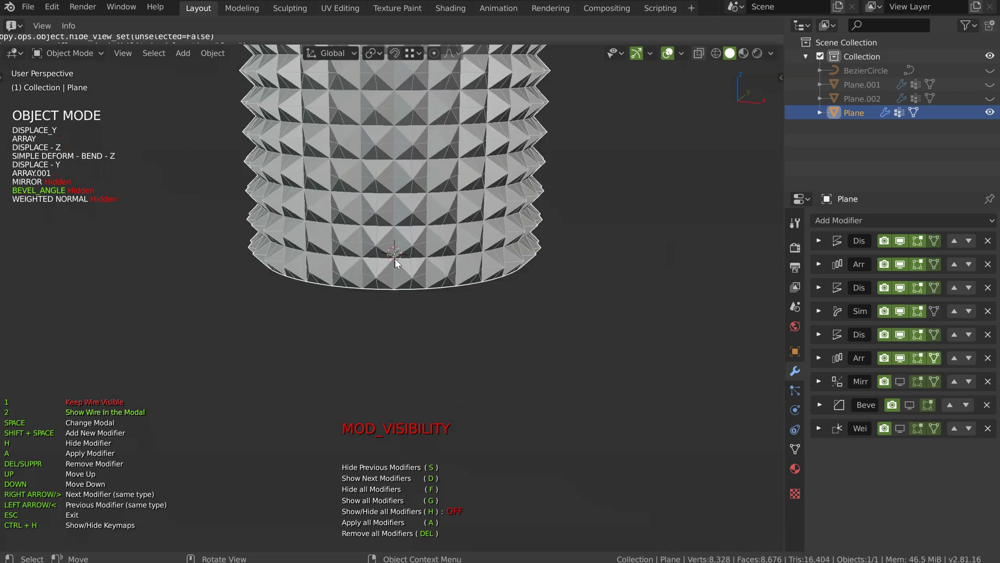
{"action": "scroll", "coordinate": [475, 263], "scroll_direction": "down", "scroll_amount": 8}
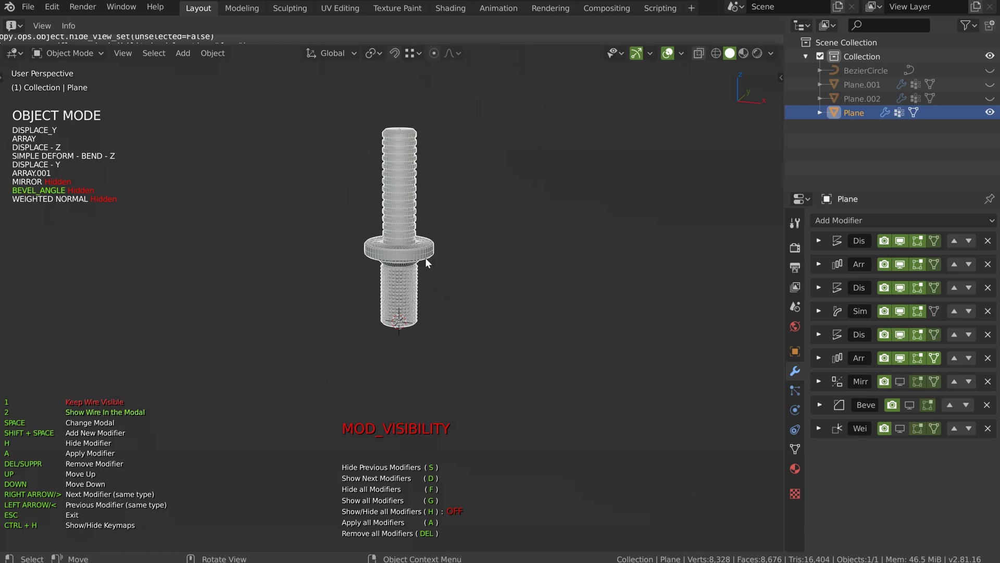
{"action": "key", "text": "d"}
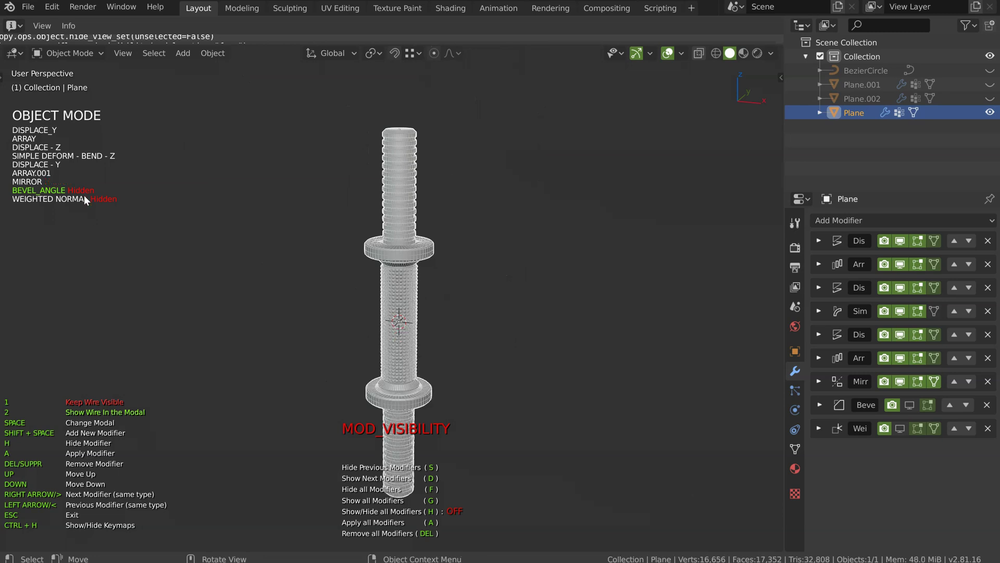
{"action": "key", "text": "d"}
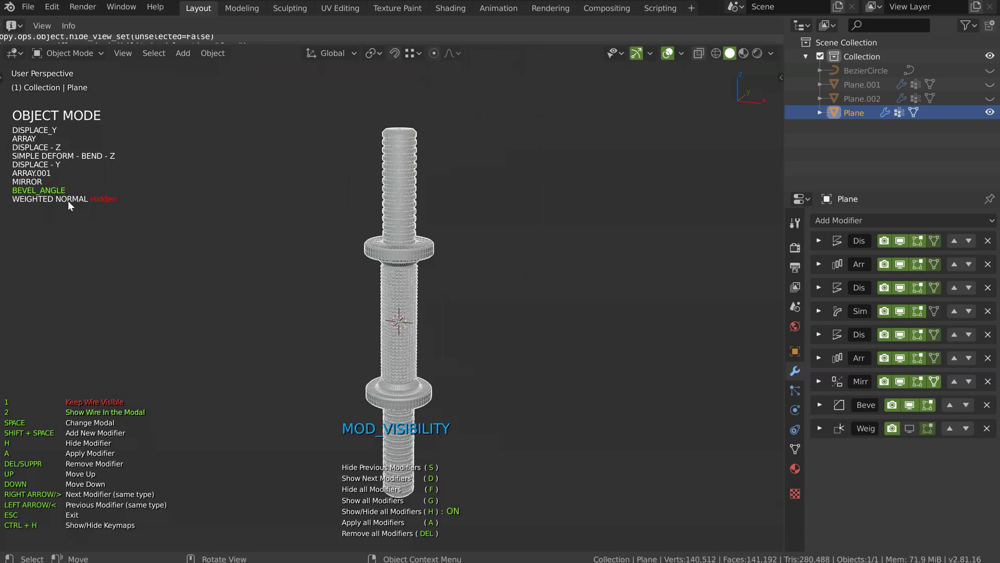
{"action": "key", "text": "d"}
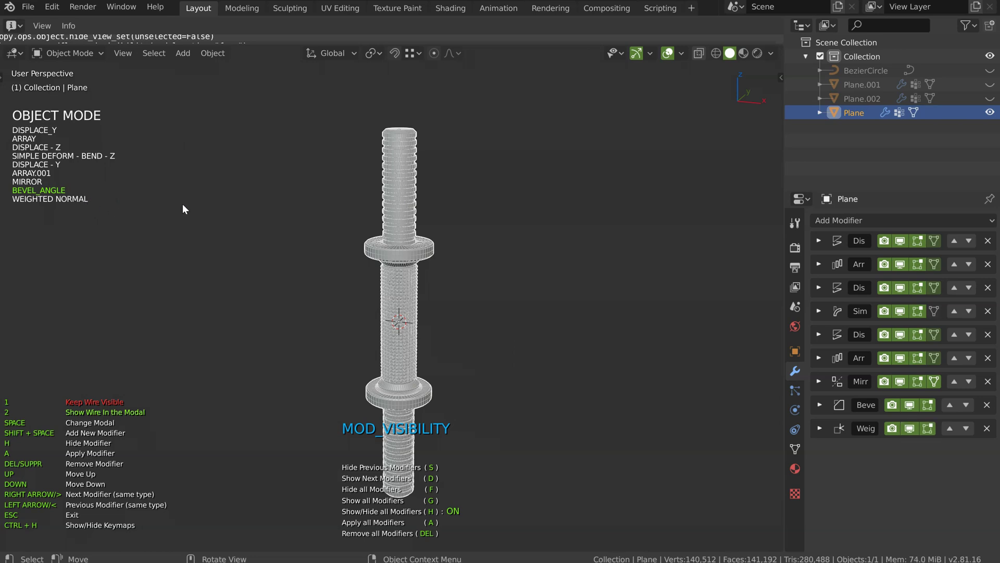
Exit the modifier visibility mode, then unhide and select the Plane.001 guard piece beside the sword handle.
{"action": "key", "text": "Escape"}
{"action": "mouse_move", "coordinate": [467, 288]}
{"action": "middle_mouse_down"}
{"action": "mouse_move", "coordinate": [434, 296]}
{"action": "mouse_move", "coordinate": [481, 235]}
{"action": "mouse_move", "coordinate": [402, 229]}
{"action": "mouse_move", "coordinate": [396, 190]}
{"action": "mouse_move", "coordinate": [411, 231]}
{"action": "mouse_move", "coordinate": [413, 83]}
{"action": "middle_mouse_up"}
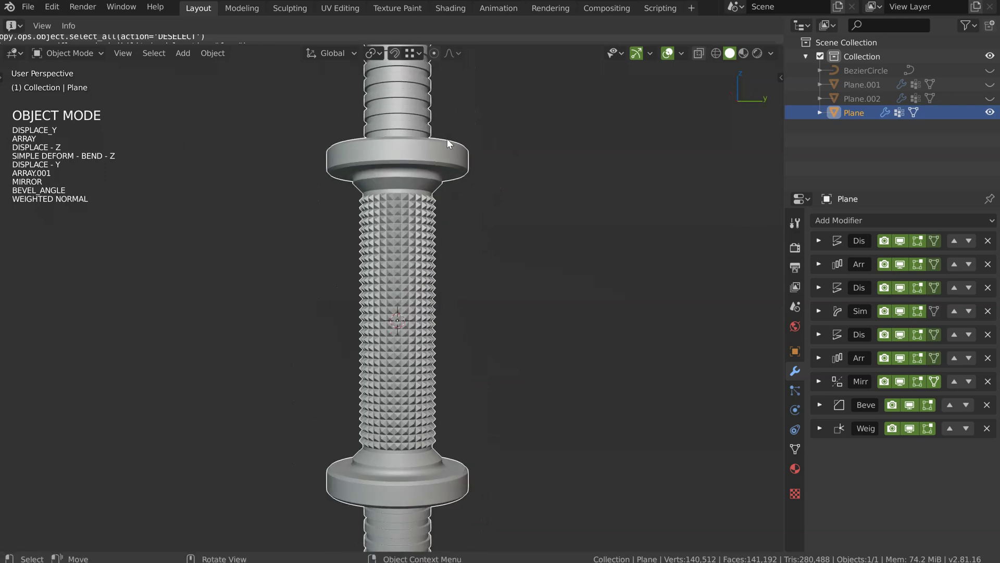
{"action": "middle_click_drag", "start_coordinate": [286, 250], "coordinate": [406, 231]}
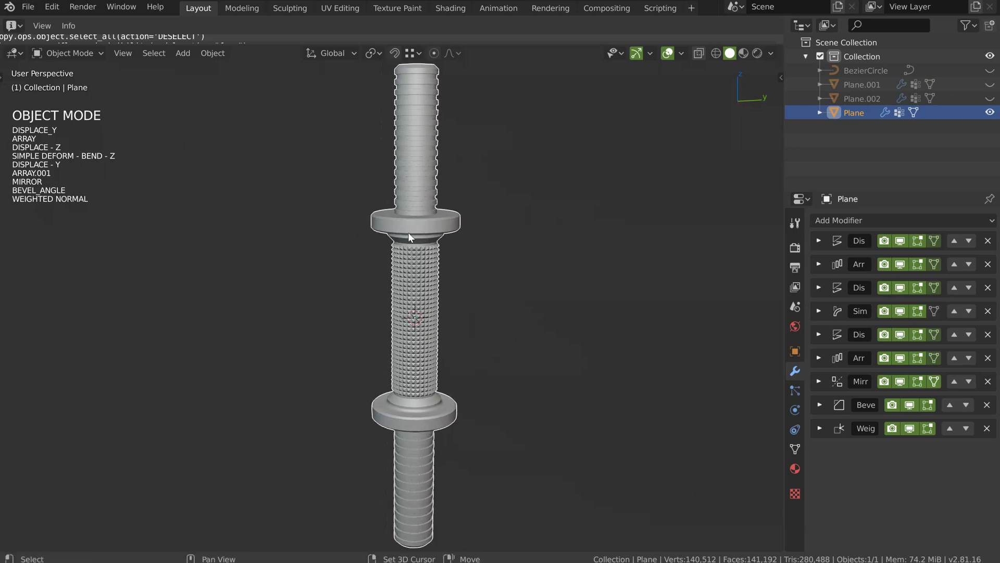
{"action": "left_click", "coordinate": [990, 84]}
{"action": "middle_click_drag", "start_coordinate": [626, 219], "coordinate": [506, 223]}
{"action": "left_click", "coordinate": [331, 251]}
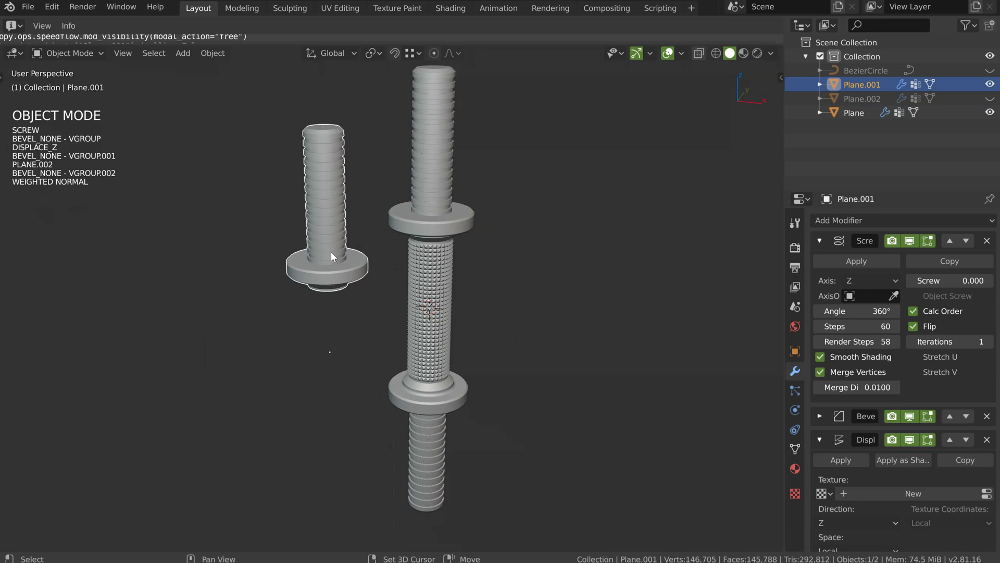
{"action": "scroll", "coordinate": [434, 248], "scroll_direction": "up", "scroll_amount": 4}
{"action": "middle_click_drag", "start_coordinate": [535, 94], "coordinate": [501, 235]}
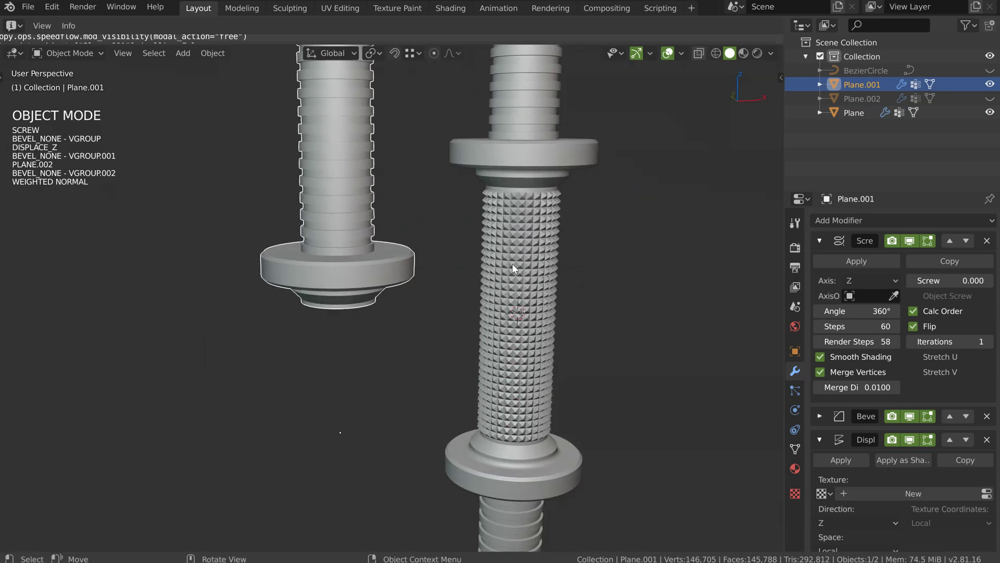
{"action": "middle_click_drag", "start_coordinate": [505, 316], "coordinate": [492, 323], "text": "shift"}
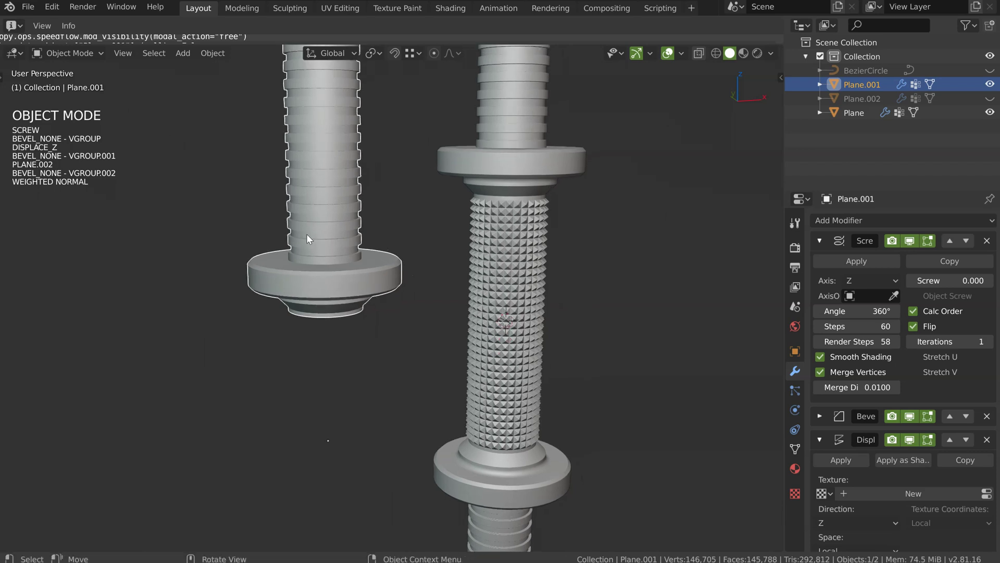
Select the sword handle and examine the settings of its ARRAY.001 modifier, including the start cap object.
{"action": "left_click", "coordinate": [519, 279]}
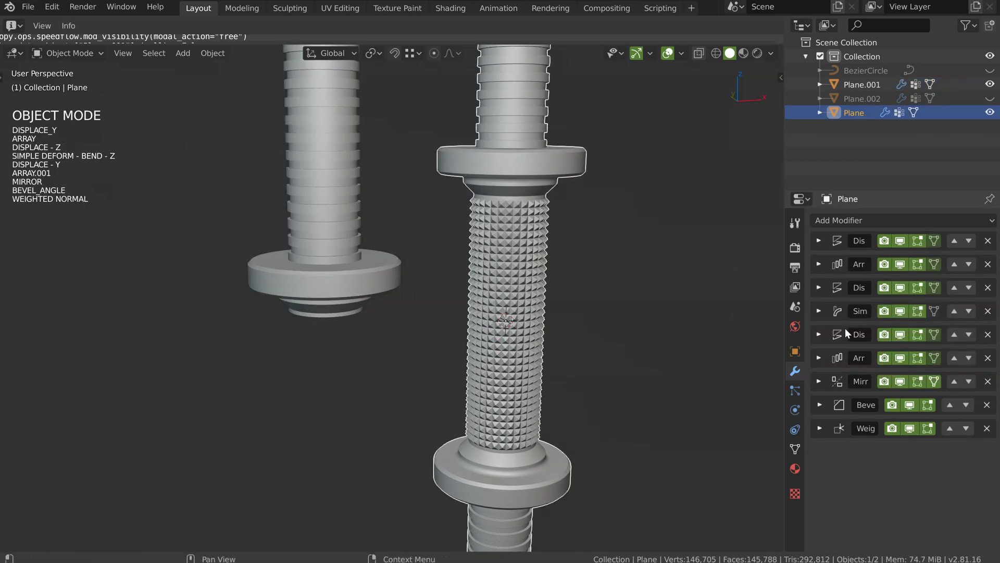
{"action": "left_click", "coordinate": [819, 358]}
{"action": "scroll", "coordinate": [854, 312], "scroll_direction": "down", "scroll_amount": 5}
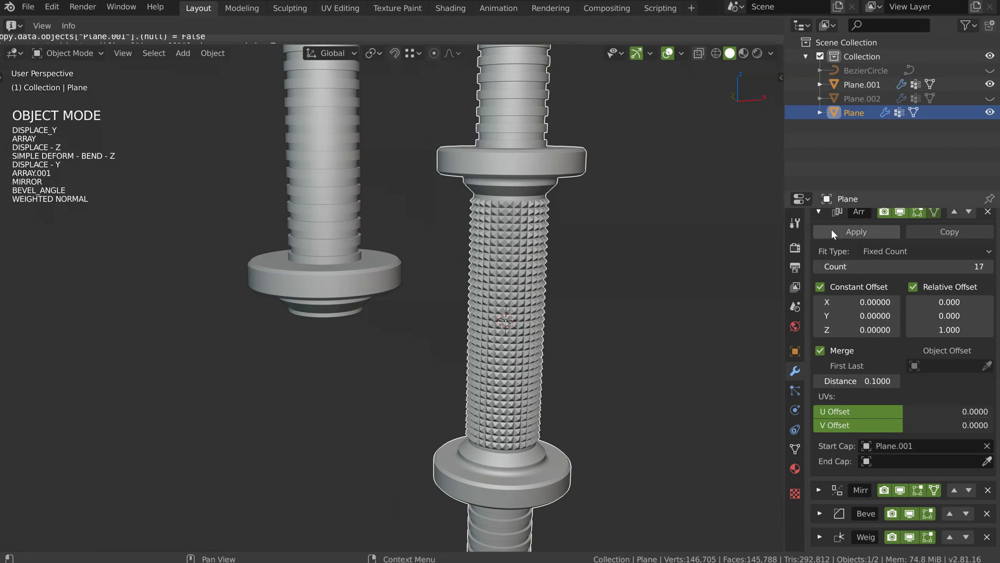
{"action": "scroll", "coordinate": [832, 229], "scroll_direction": "up", "scroll_amount": 1}
{"action": "left_click", "coordinate": [819, 236], "text": "ctrl"}
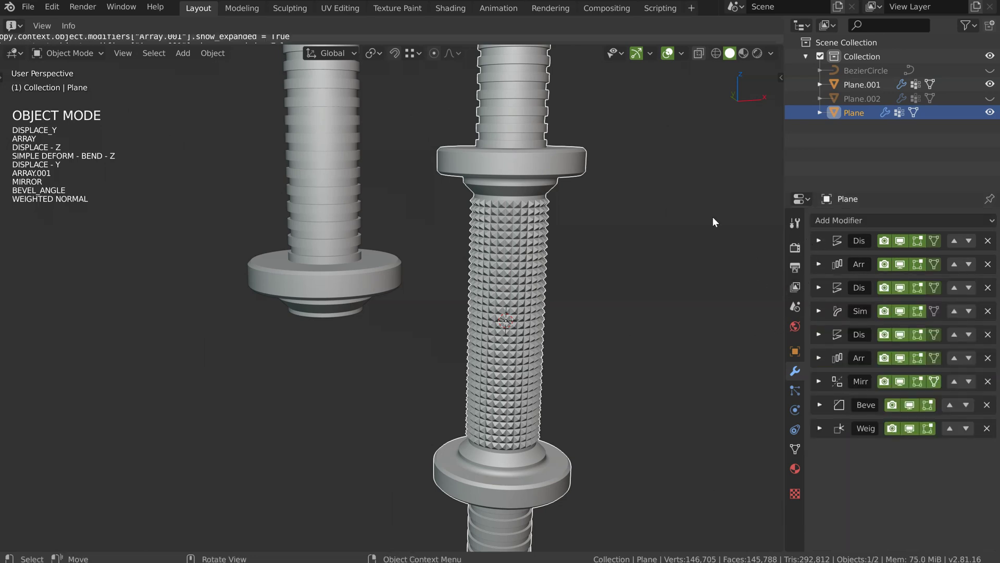
Hide the handle's ARRAY.001 modifier in the viewport and all modifiers of Plane.001 in Speedflow's modifier visibility mode.
{"action": "left_click", "coordinate": [900, 358]}
{"action": "left_click", "coordinate": [326, 245]}
{"action": "middle_click_drag", "start_coordinate": [327, 245], "coordinate": [404, 256], "text": "shift"}
{"action": "key", "text": "alt+shift+q"}
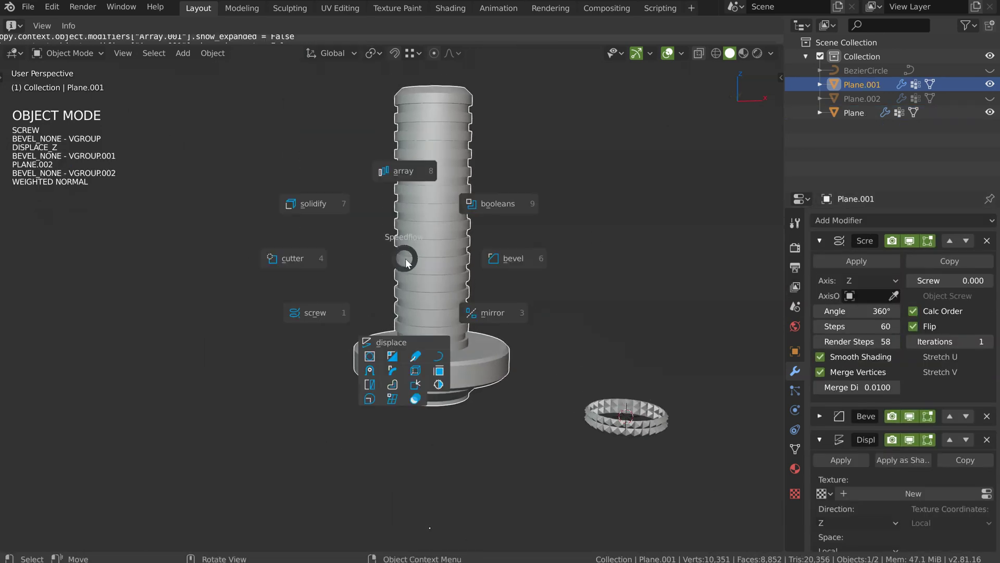
{"action": "left_click", "coordinate": [441, 387]}
{"action": "middle_click_drag", "start_coordinate": [487, 360], "coordinate": [465, 164], "text": "shift"}
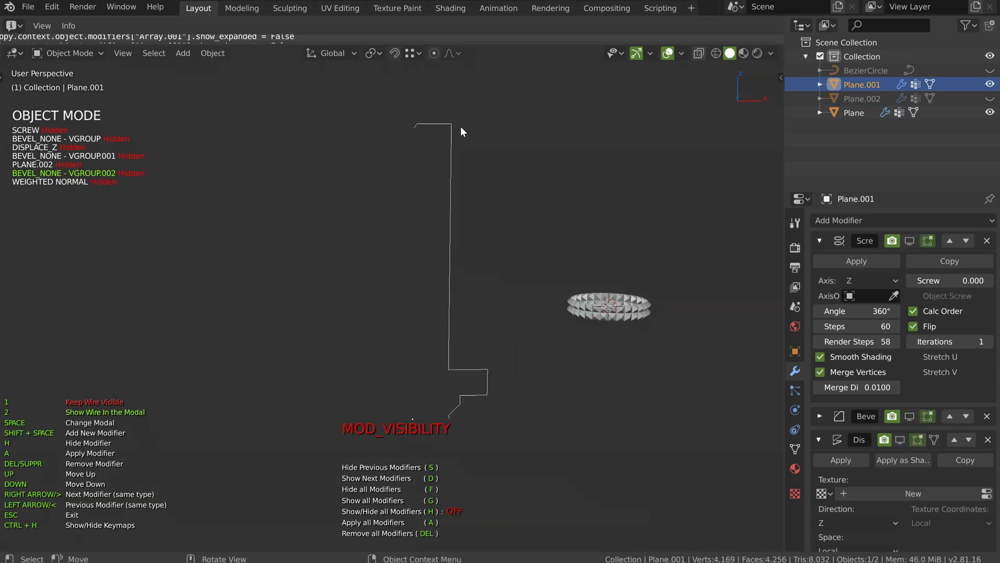
Reveal Plane.001's modifiers one at a time in stack order, from SCREW through WEIGHTED NORMAL.
{"action": "middle_click_drag", "start_coordinate": [463, 243], "coordinate": [407, 155]}
{"action": "key", "text": "h"}
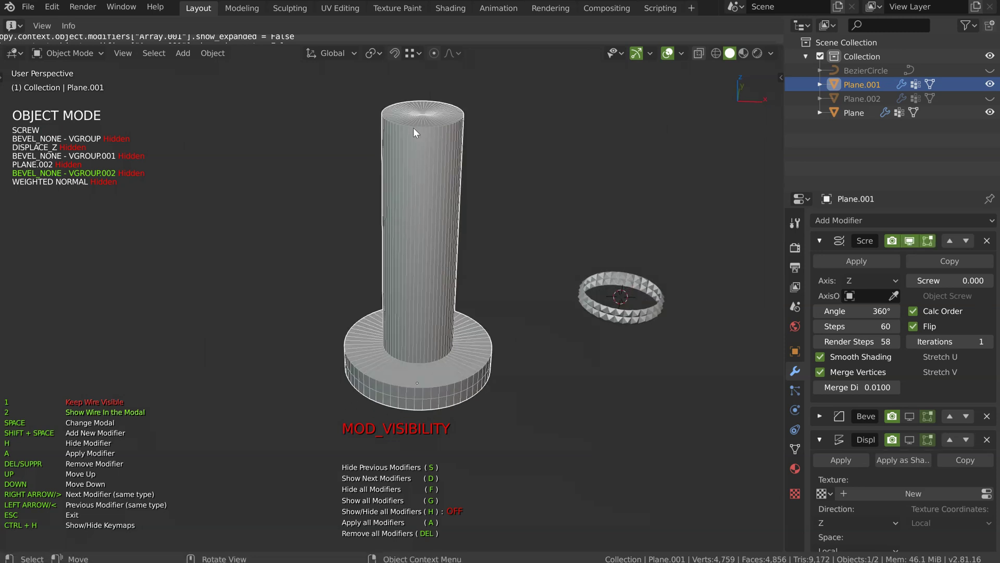
{"action": "key", "text": "h"}
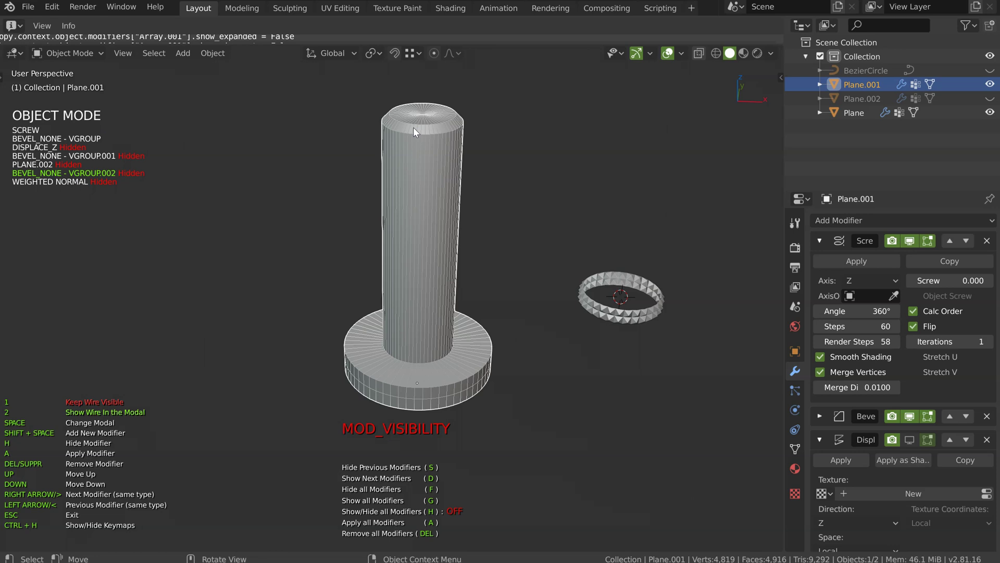
{"action": "key", "text": "h"}
{"action": "middle_click_drag", "start_coordinate": [414, 127], "coordinate": [427, 272]}
{"action": "key", "text": "h"}
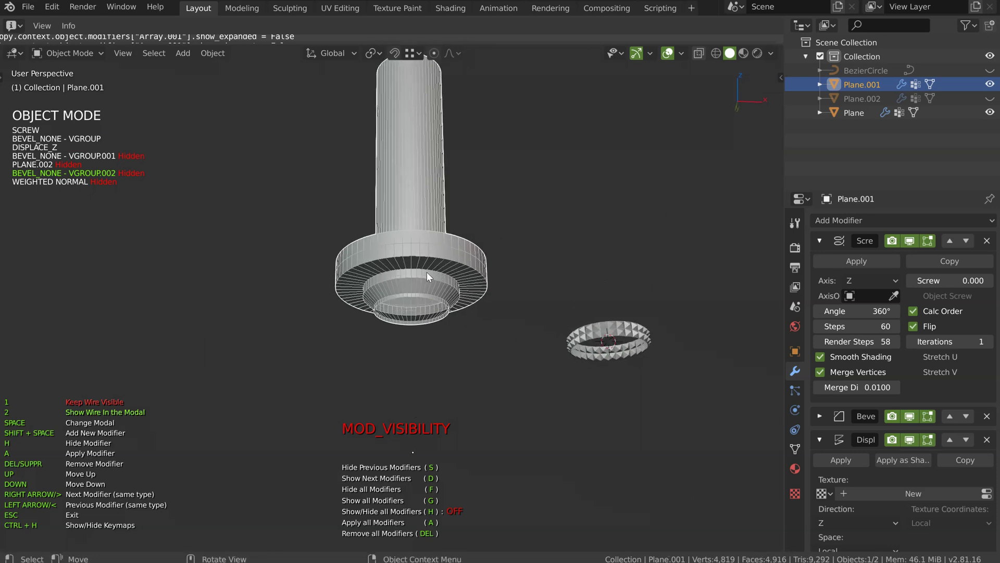
{"action": "key", "text": "h"}
{"action": "middle_click_drag", "start_coordinate": [430, 235], "coordinate": [427, 195]}
{"action": "key", "text": "h"}
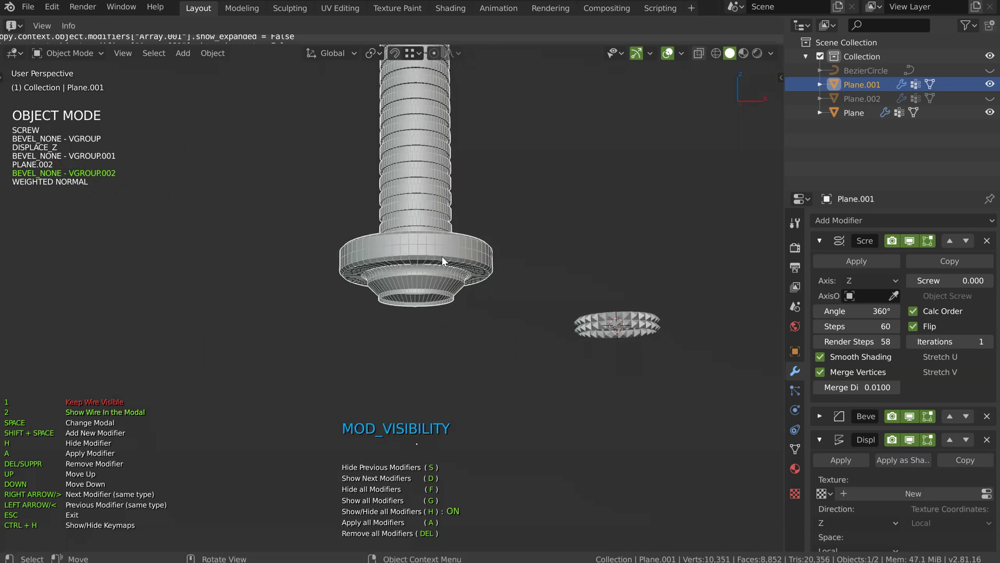
Show the handle's ARRAY.001 modifier in the viewport again and hide the separate Plane.001 object.
{"action": "middle_click_drag", "start_coordinate": [433, 215], "coordinate": [527, 356]}
{"action": "left_click", "coordinate": [565, 354]}
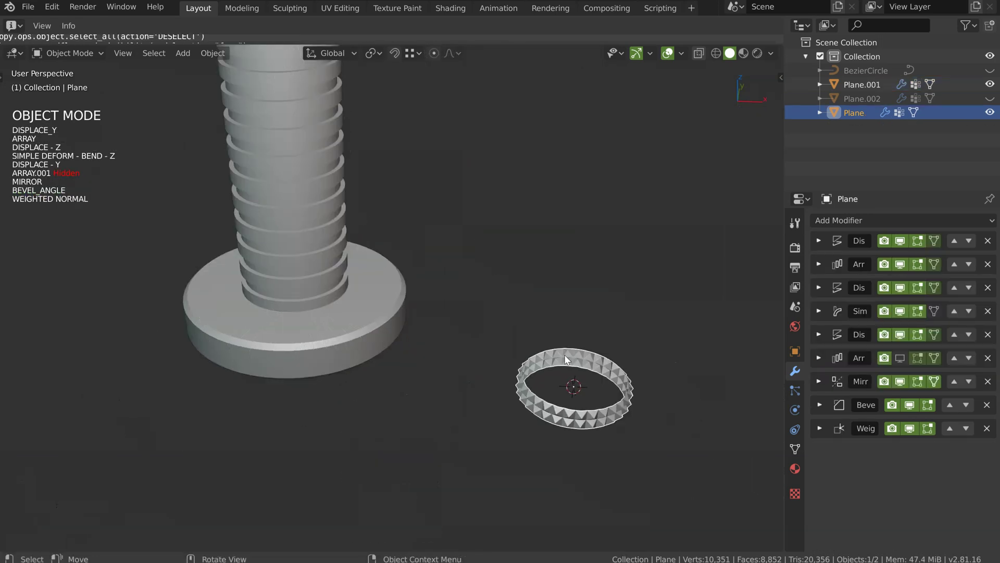
{"action": "left_click", "coordinate": [900, 358]}
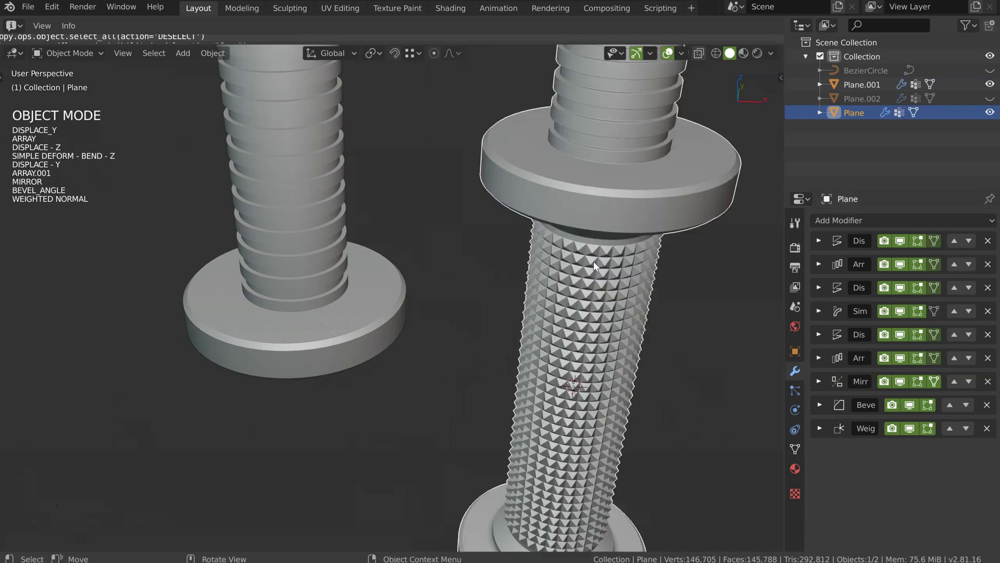
{"action": "middle_click_drag", "start_coordinate": [672, 213], "coordinate": [552, 187]}
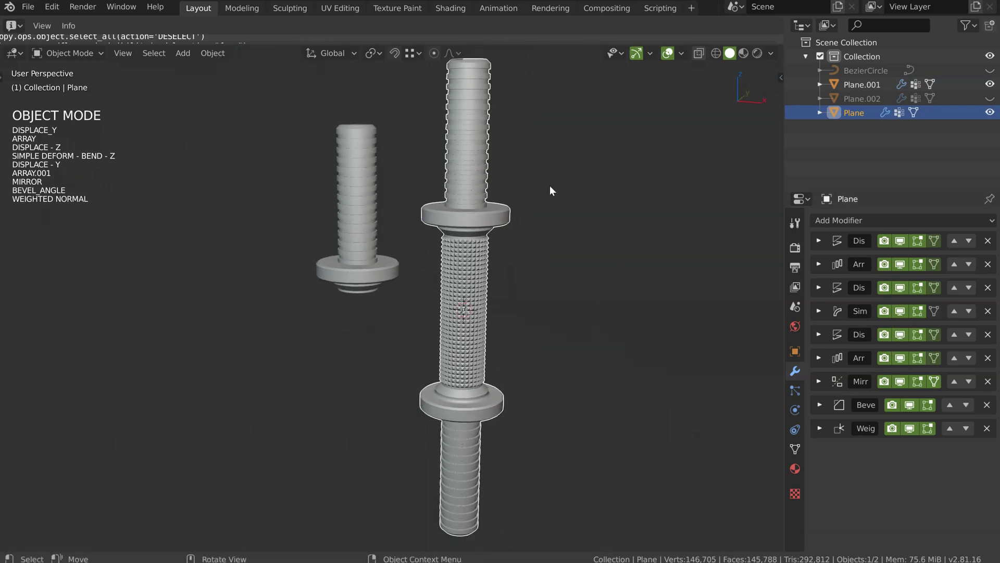
{"action": "key", "text": "a"}
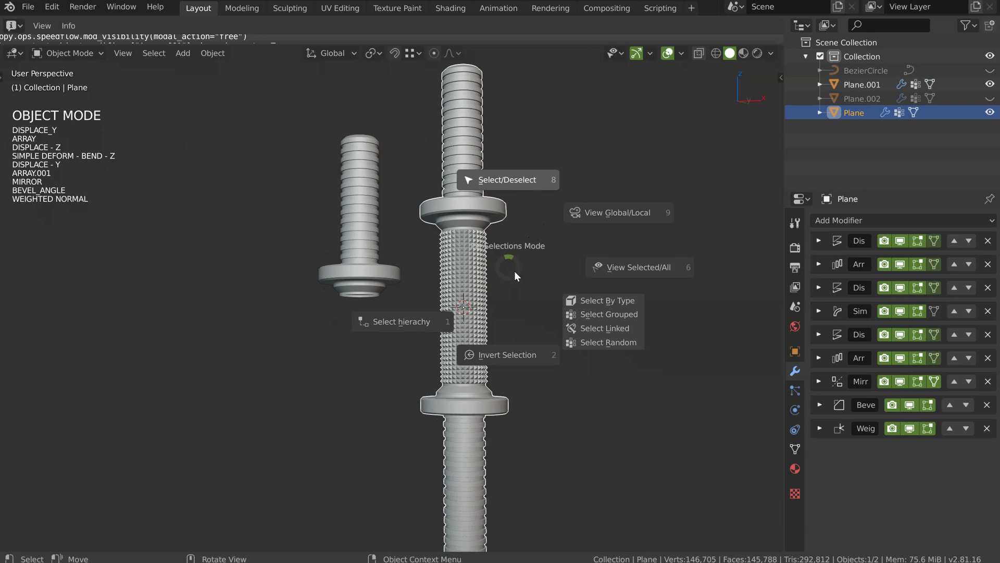
{"action": "key", "text": "Escape"}
{"action": "middle_click_drag", "start_coordinate": [554, 182], "coordinate": [551, 184]}
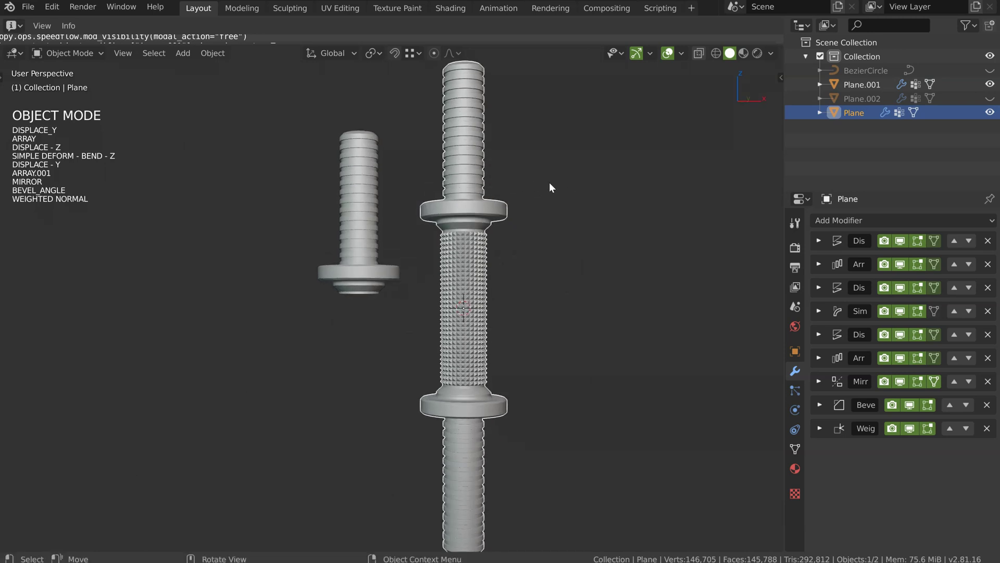
{"action": "left_click", "coordinate": [989, 84]}
{"action": "middle_click_drag", "start_coordinate": [482, 239], "coordinate": [485, 208]}
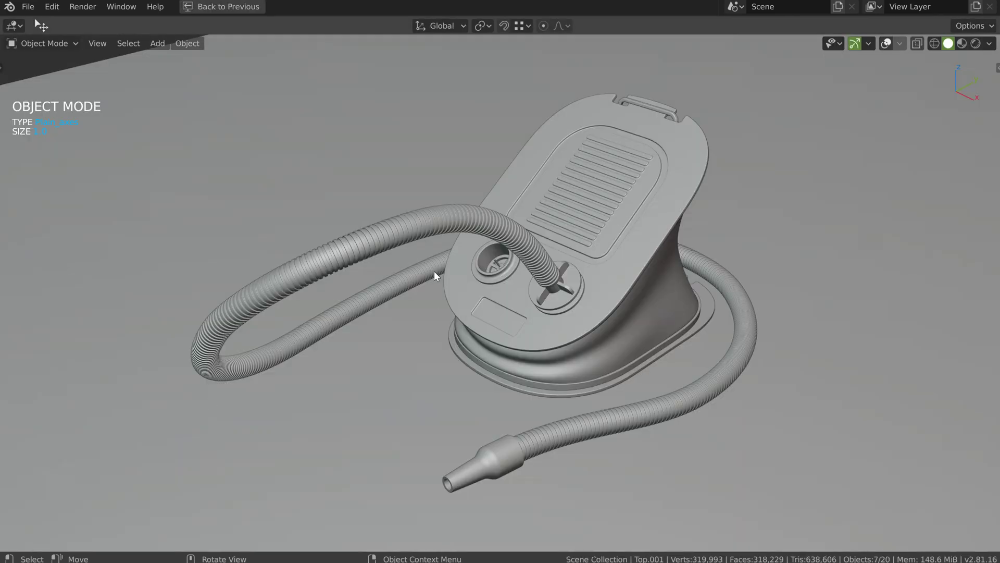
Look over the foot pump model, then select its bottom plate and isolate it in local view.
{"action": "middle_click_drag", "start_coordinate": [629, 250], "coordinate": [571, 245]}
{"action": "scroll", "coordinate": [571, 245], "scroll_direction": "up", "scroll_amount": 4}
{"action": "scroll", "coordinate": [572, 245], "scroll_direction": "down", "scroll_amount": 5}
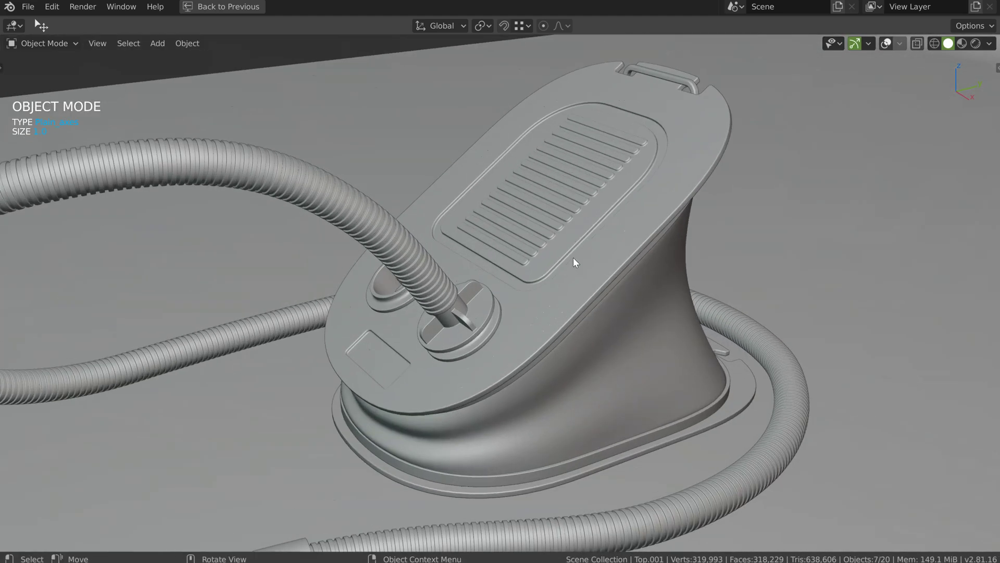
{"action": "middle_click_drag", "start_coordinate": [622, 323], "coordinate": [599, 298], "text": "shift"}
{"action": "left_click", "coordinate": [626, 334]}
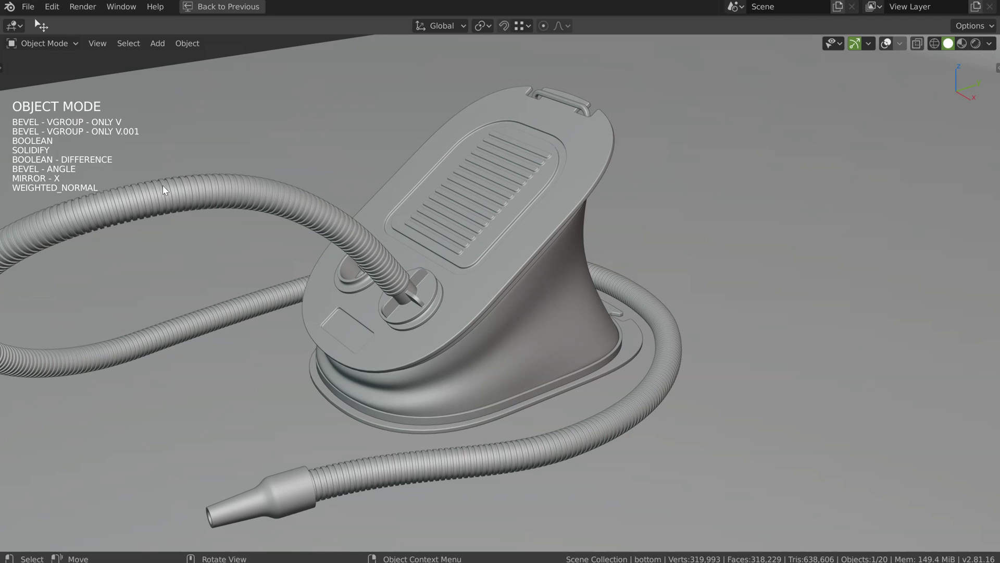
{"action": "key", "text": "KP_Divide"}
{"action": "key", "text": "KP_Divide"}
{"action": "key", "text": "KP_Divide"}
{"action": "middle_click_drag", "start_coordinate": [582, 294], "coordinate": [537, 292]}
Hide all modifiers of the isolated bottom plate in the viewport with Speedflow, leaving its flat base mesh.
{"action": "key", "text": "q"}
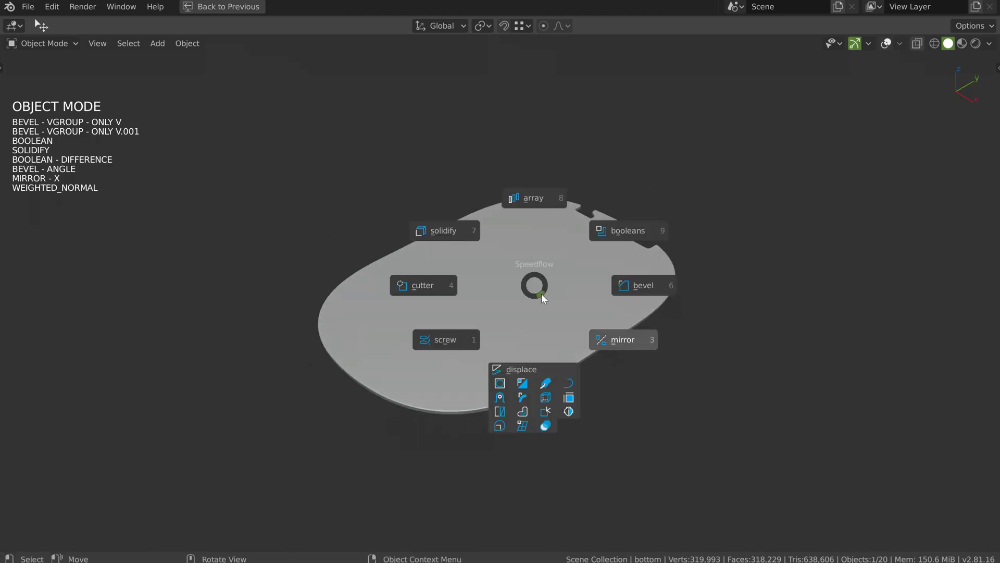
{"action": "left_click", "coordinate": [571, 414]}
{"action": "middle_click_drag", "start_coordinate": [572, 417], "coordinate": [551, 321]}
Show all modifiers of the bottom plate again and return to the complete foot pump model.
{"action": "key", "text": "q"}
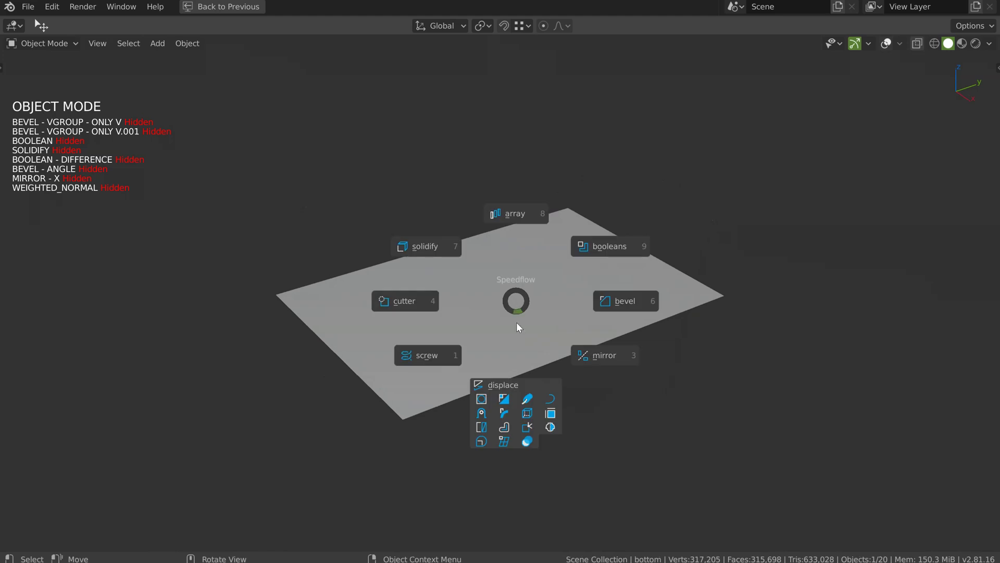
{"action": "left_click", "coordinate": [553, 427]}
{"action": "middle_click_drag", "start_coordinate": [447, 244], "coordinate": [595, 215]}
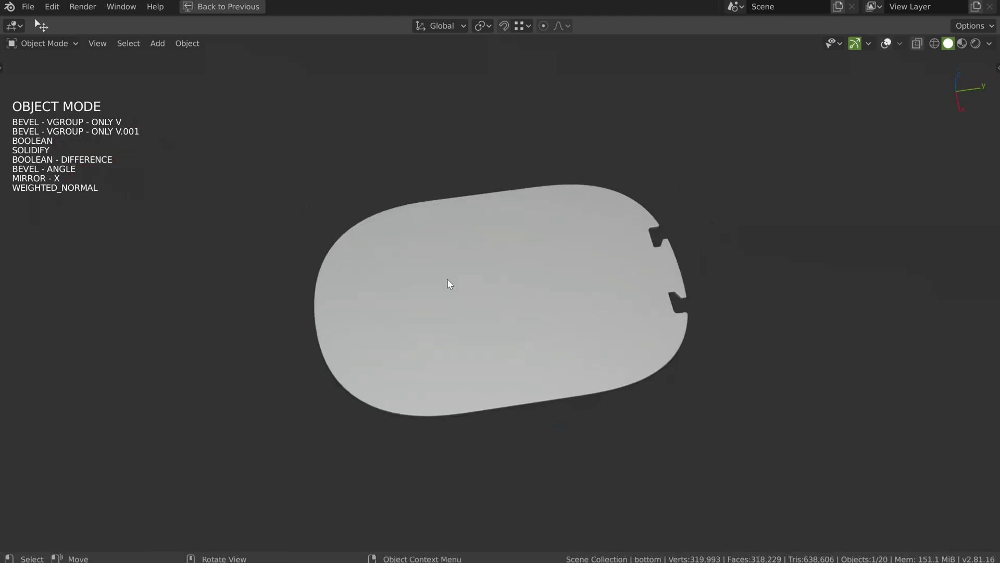
{"action": "middle_click_drag", "start_coordinate": [451, 284], "coordinate": [540, 244]}
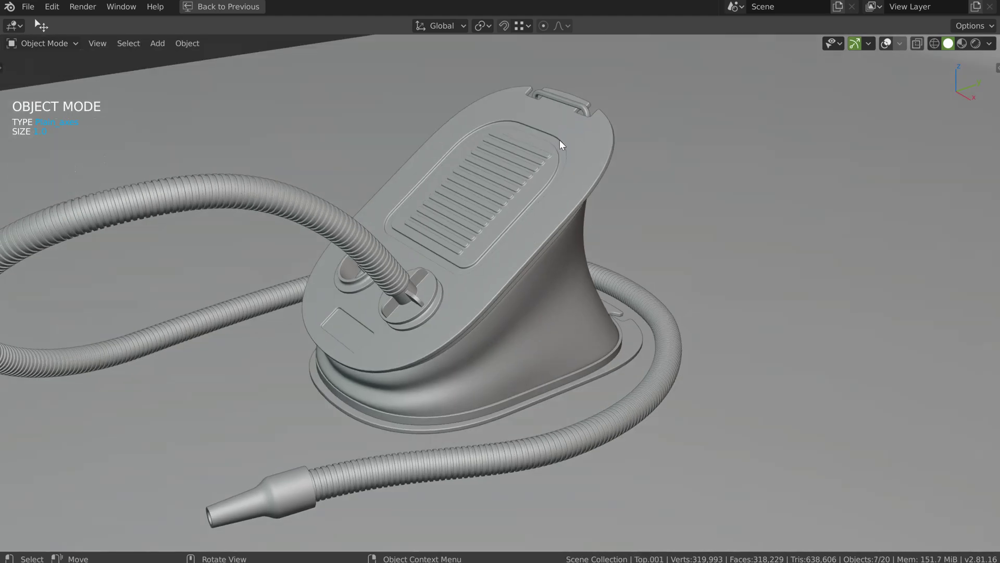
{"action": "scroll", "coordinate": [686, 263], "scroll_direction": "down", "scroll_amount": 4}
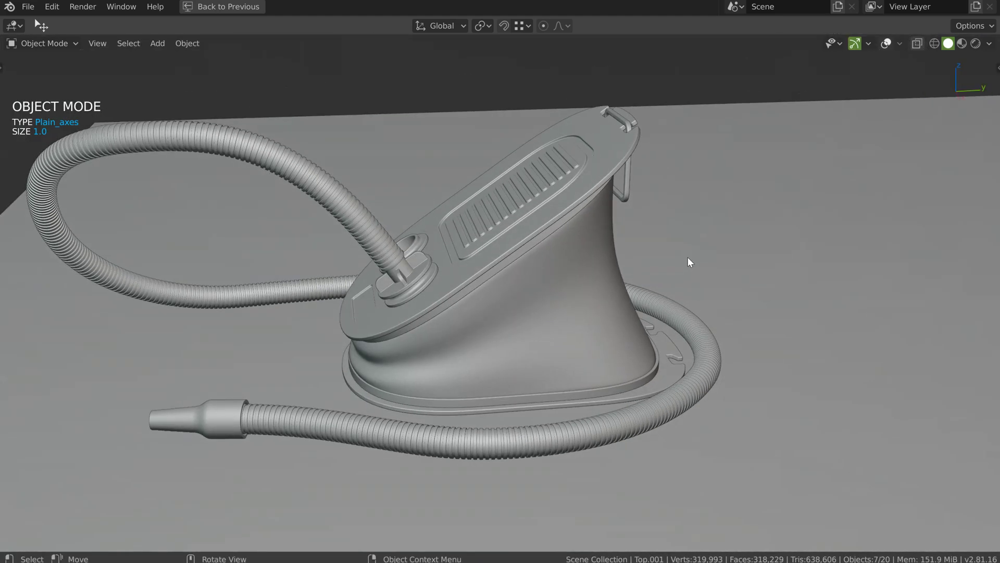
Restore the multi-editor layout and turn on overlays in the solid viewport showing the pump.
{"action": "key", "text": "ctrl+space"}
{"action": "scroll", "coordinate": [886, 162], "scroll_direction": "down", "scroll_amount": 3}
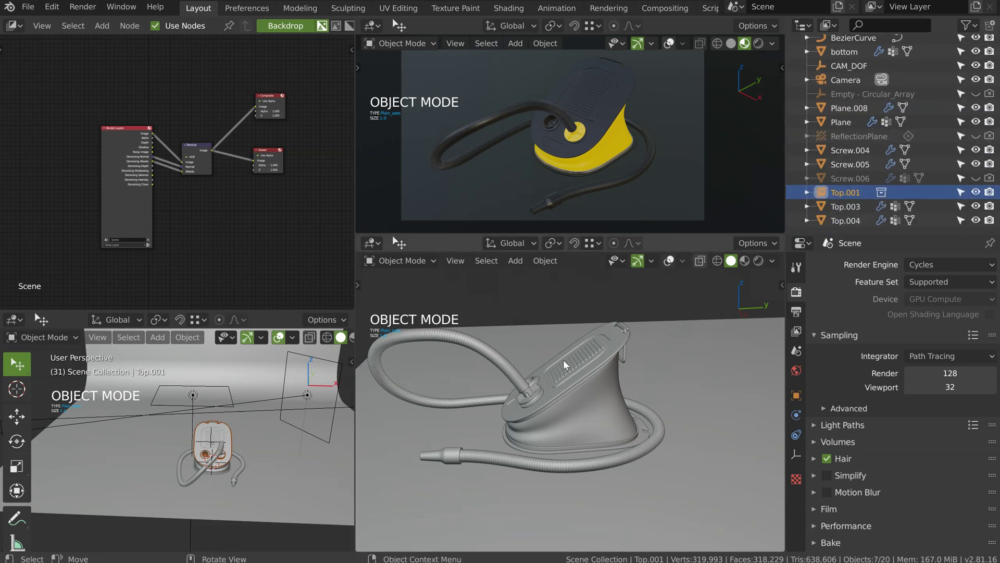
{"action": "left_click", "coordinate": [669, 260]}
{"action": "middle_click_drag", "start_coordinate": [600, 333], "coordinate": [677, 314]}
{"action": "left_click", "coordinate": [551, 344]}
{"action": "left_click", "coordinate": [678, 313]}
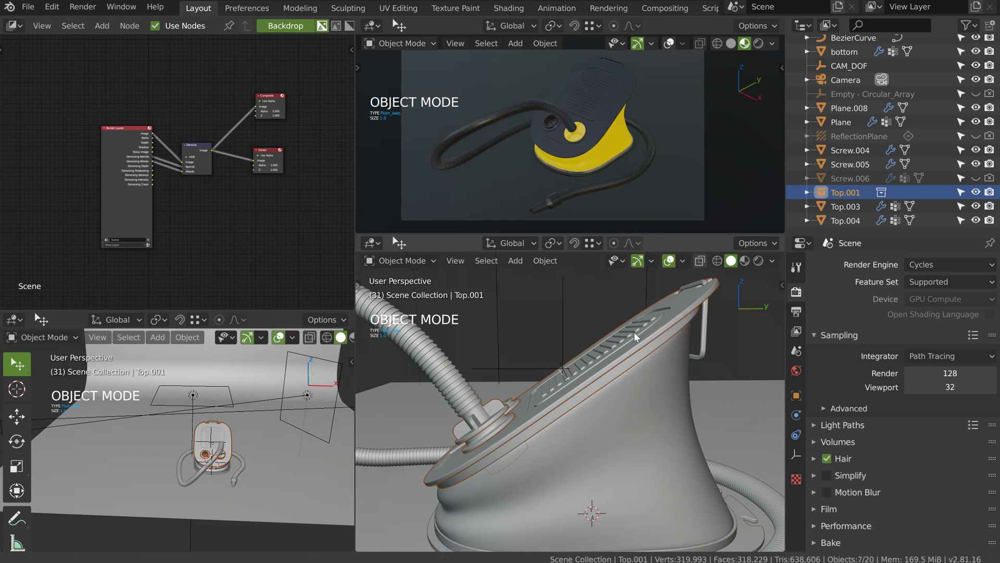
Enable the Top collection in the scene's view layer.
{"action": "scroll", "coordinate": [633, 332], "scroll_direction": "down", "scroll_amount": 4}
{"action": "scroll", "coordinate": [860, 130], "scroll_direction": "up", "scroll_amount": 6}
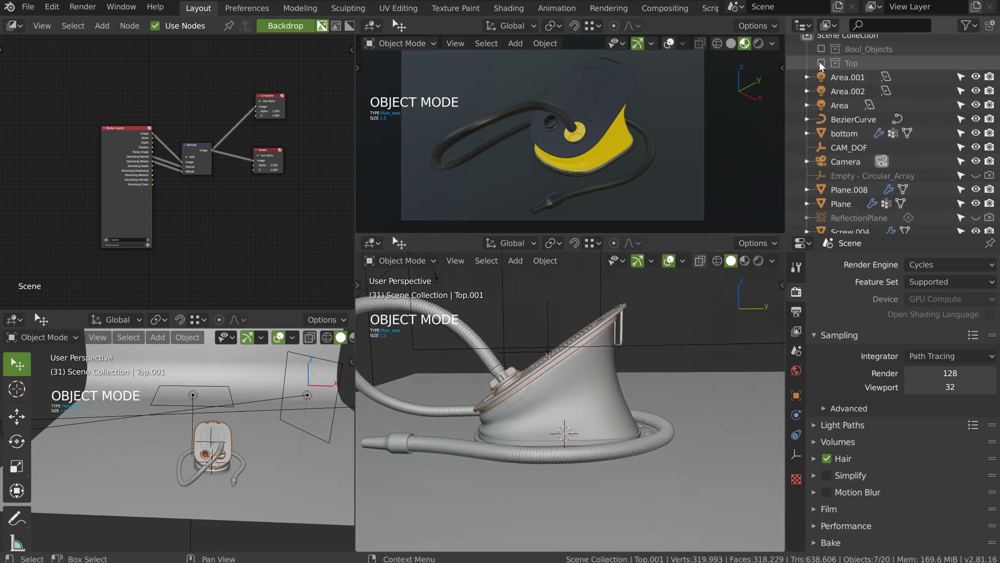
{"action": "left_click", "coordinate": [821, 63]}
Select every object in the Top collection, from Plane.007 to Top, and isolate them in local view.
{"action": "left_click", "coordinate": [864, 77]}
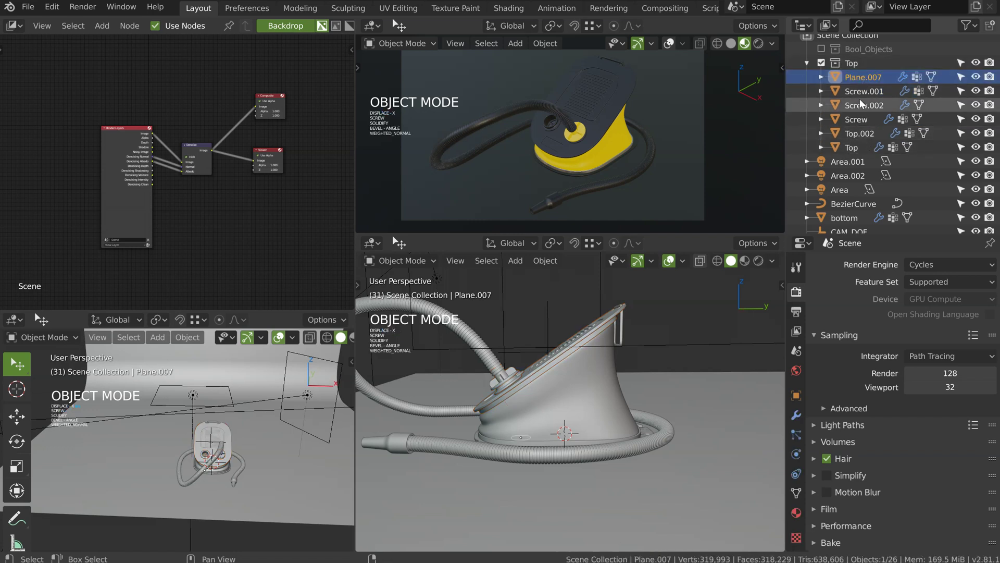
{"action": "key", "text": "KP_Decimal"}
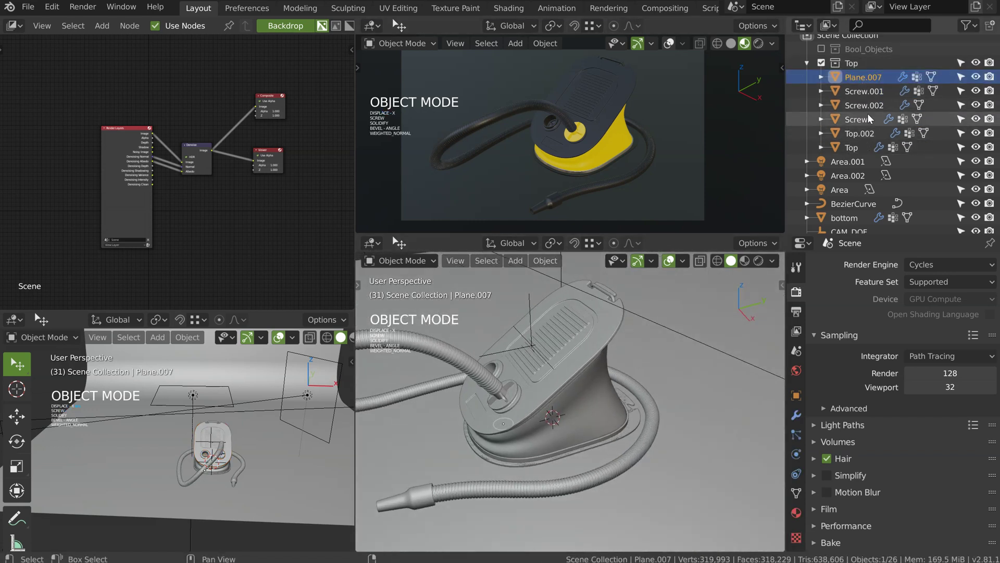
{"action": "left_click", "coordinate": [864, 106], "text": "shift"}
{"action": "left_click", "coordinate": [856, 119], "text": "shift"}
{"action": "left_click", "coordinate": [859, 133], "text": "shift"}
{"action": "left_click", "coordinate": [852, 147], "text": "shift"}
{"action": "key", "text": "KP_Divide"}
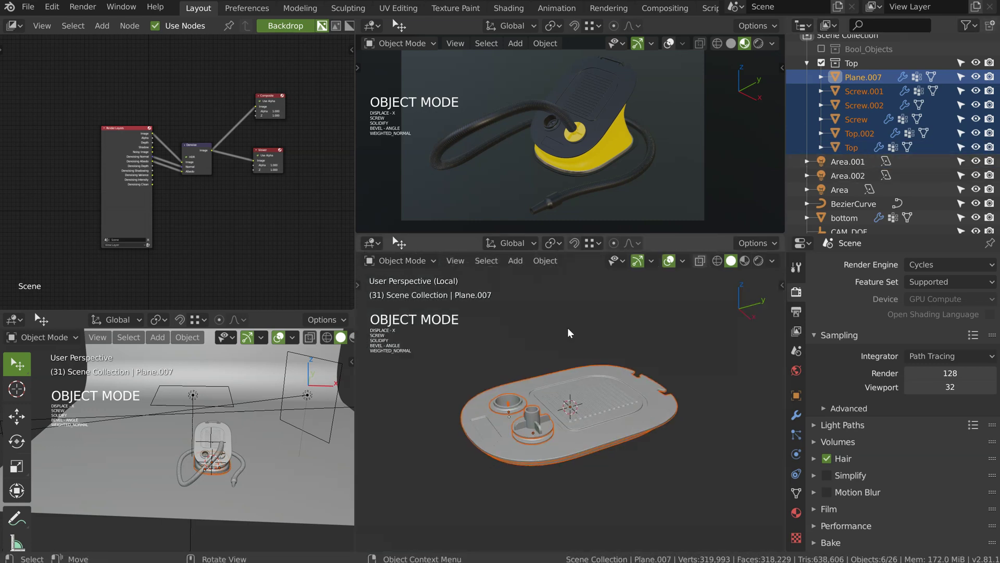
Select the pump's Top plate and maximize the viewport around the isolated parts.
{"action": "scroll", "coordinate": [570, 428], "scroll_direction": "up", "scroll_amount": 4}
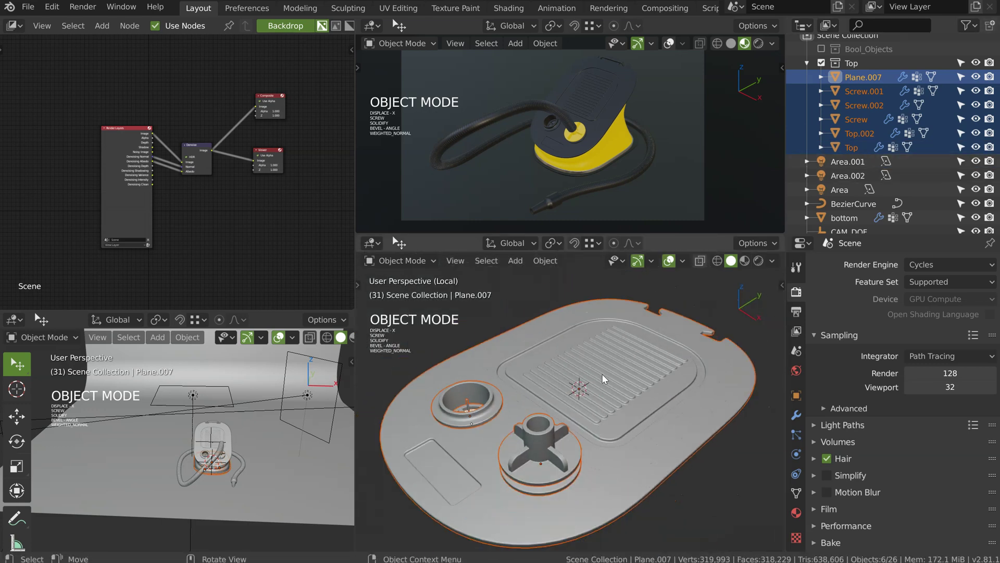
{"action": "left_click", "coordinate": [673, 416]}
{"action": "middle_click_drag", "start_coordinate": [679, 376], "coordinate": [570, 388]}
{"action": "key", "text": "ctrl+space"}
{"action": "scroll", "coordinate": [475, 229], "scroll_direction": "down", "scroll_amount": 2}
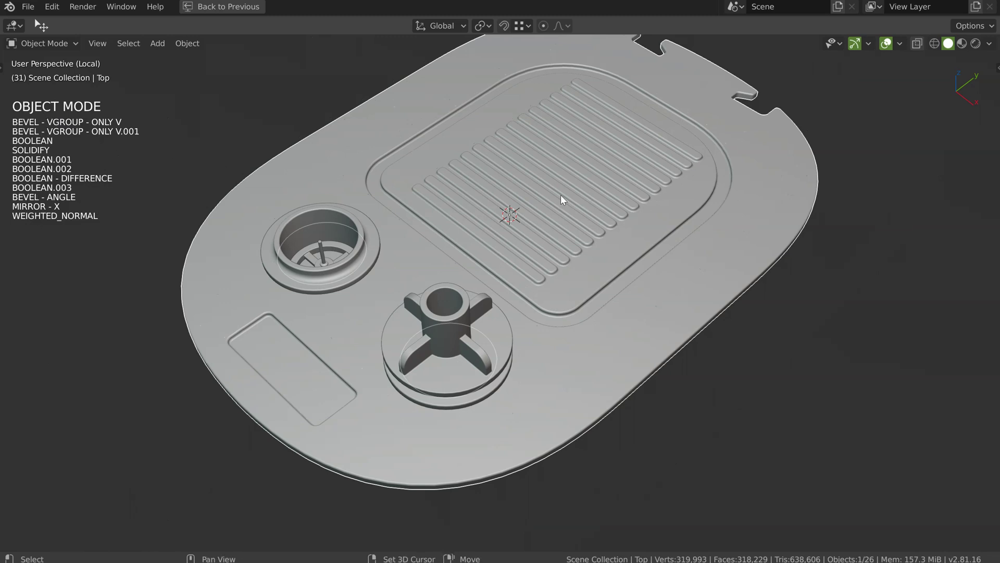
Deselect everything and examine the ribbed inset, round ports and rounded edges of the isolated Top plate up close and as a whole.
{"action": "middle_click_drag", "start_coordinate": [415, 189], "coordinate": [393, 152]}
{"action": "middle_click_drag", "start_coordinate": [512, 280], "coordinate": [430, 243]}
{"action": "key", "text": "alt+a"}
{"action": "scroll", "coordinate": [637, 330], "scroll_direction": "up", "scroll_amount": 4}
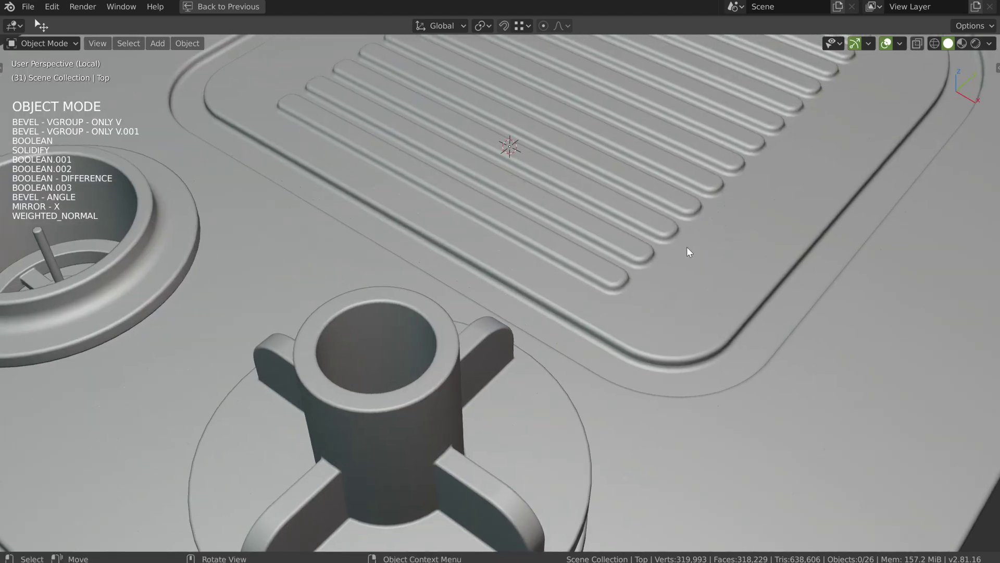
{"action": "middle_click_drag", "start_coordinate": [688, 253], "coordinate": [547, 342], "text": "shift"}
{"action": "middle_click_drag", "start_coordinate": [624, 174], "coordinate": [538, 286]}
{"action": "scroll", "coordinate": [517, 233], "scroll_direction": "down", "scroll_amount": 8}
{"action": "middle_click_drag", "start_coordinate": [517, 232], "coordinate": [507, 225]}
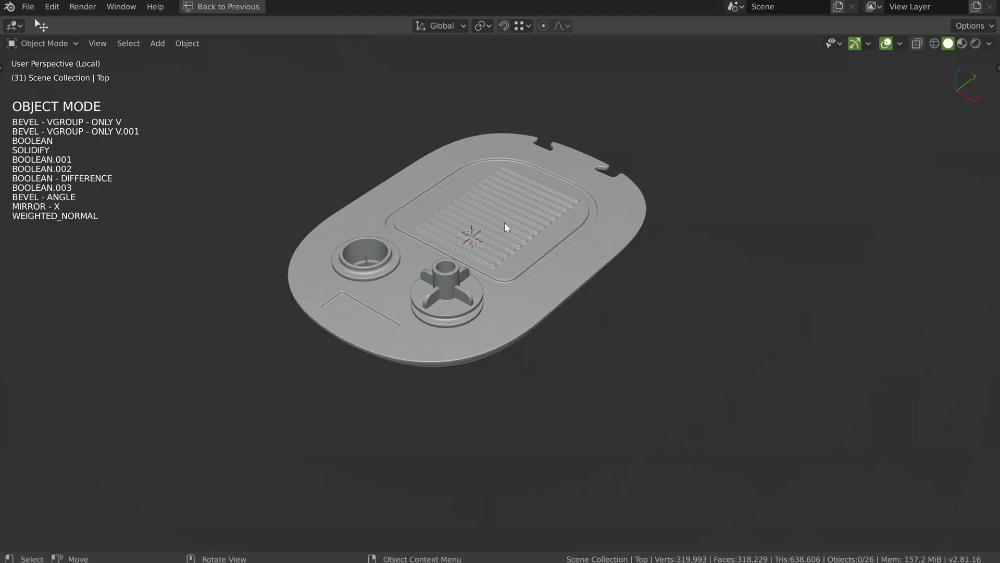
Exclude the Top collection from the view layer and show the complete pump outside local view in a maximized viewport.
{"action": "key", "text": "ctrl+space"}
{"action": "left_click", "coordinate": [822, 63]}
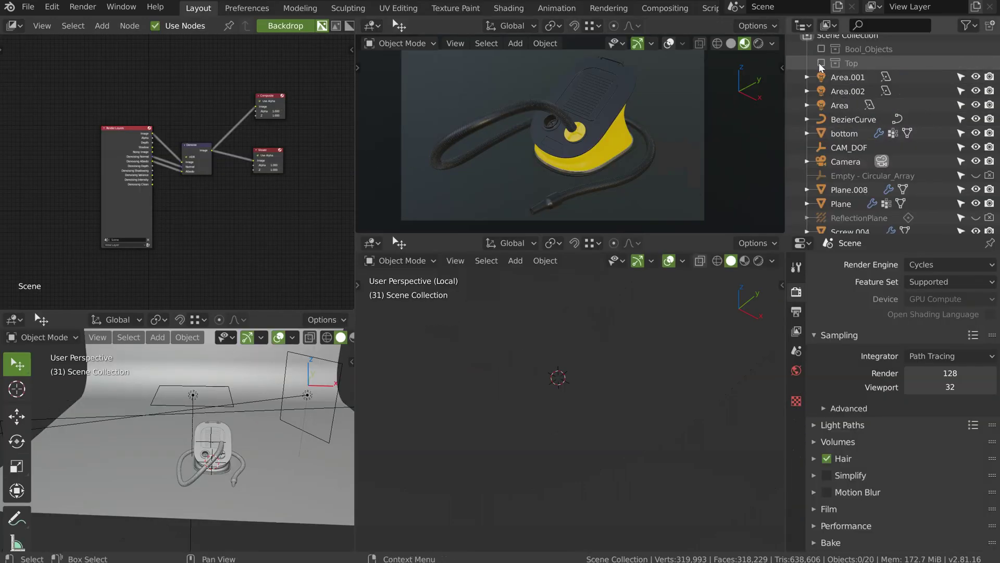
{"action": "key", "text": "KP_Divide"}
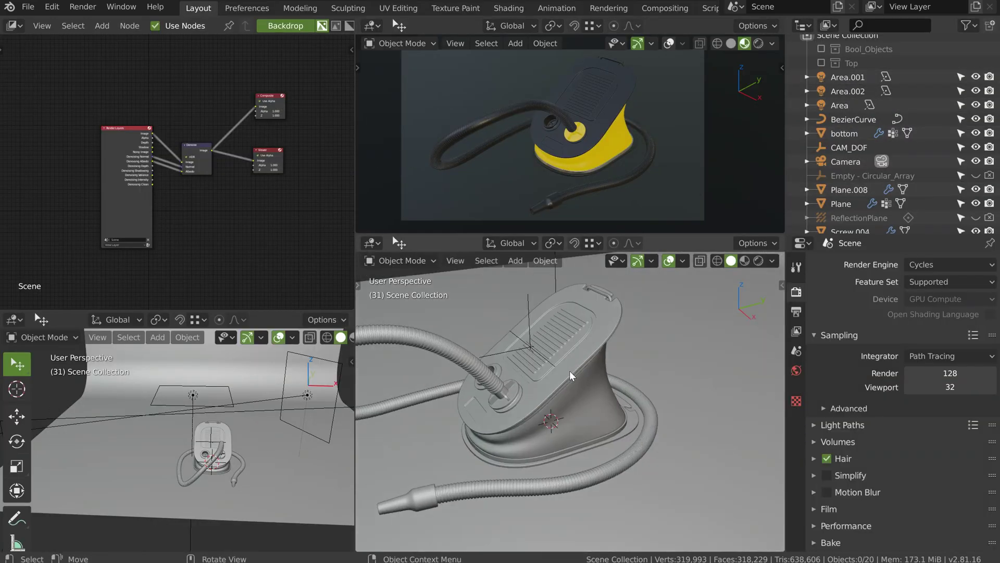
{"action": "key", "text": "ctrl+space"}
Inspect the assembled pump from several angles and select its bellows body to read the modifier stack.
{"action": "middle_click_drag", "start_coordinate": [538, 346], "coordinate": [632, 286]}
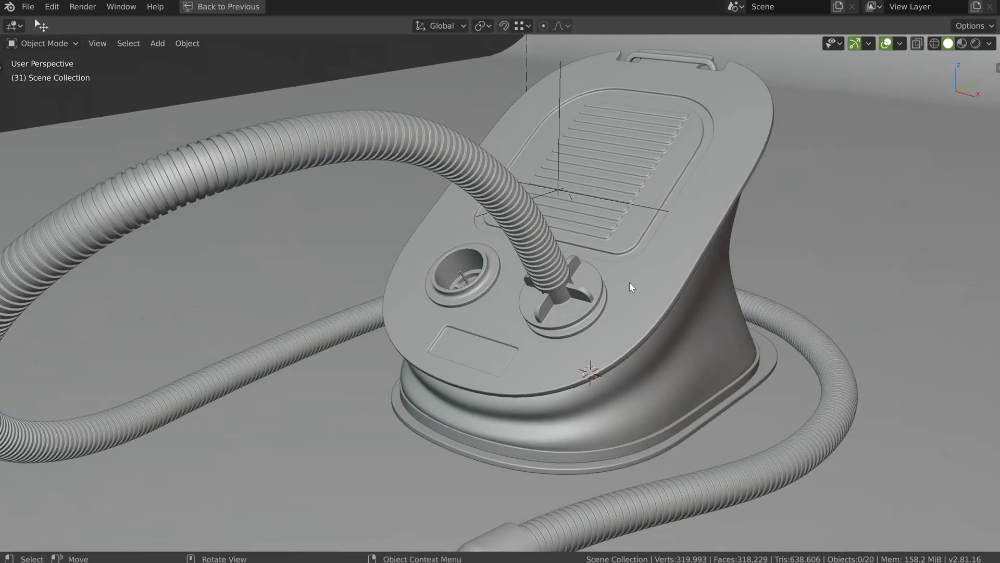
{"action": "middle_click_drag", "start_coordinate": [302, 225], "coordinate": [522, 264]}
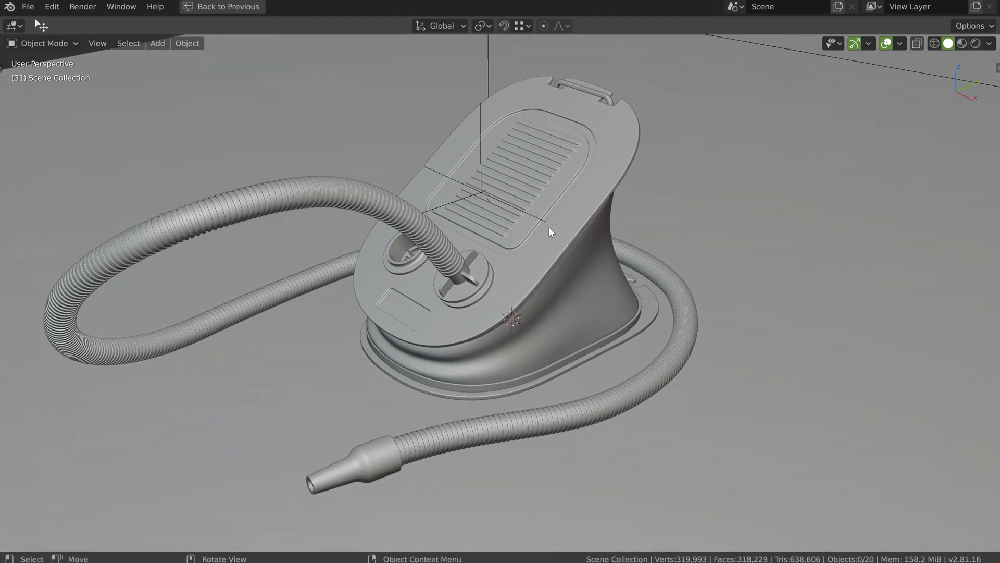
{"action": "middle_click_drag", "start_coordinate": [518, 253], "coordinate": [542, 263]}
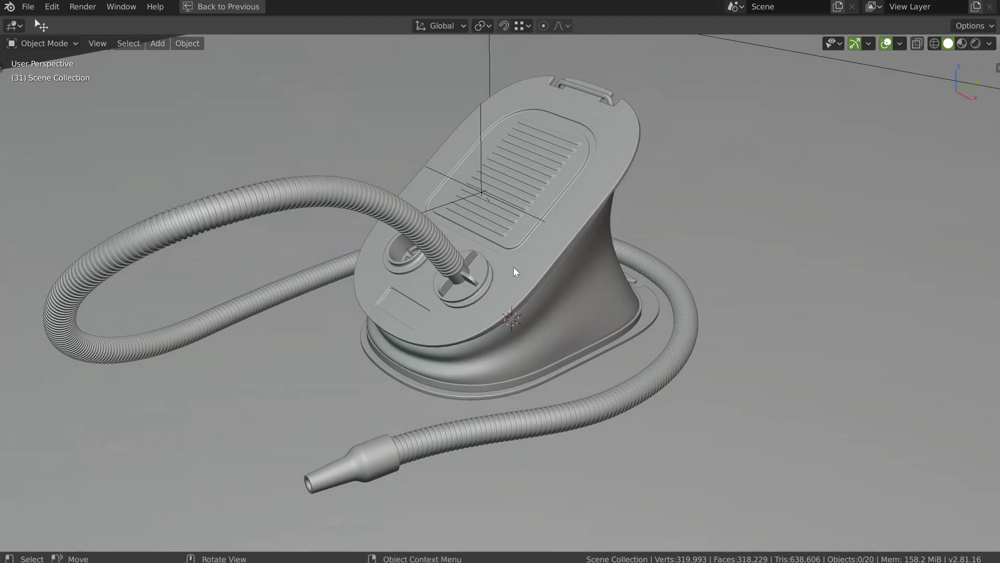
{"action": "scroll", "coordinate": [504, 288], "scroll_direction": "up", "scroll_amount": 3}
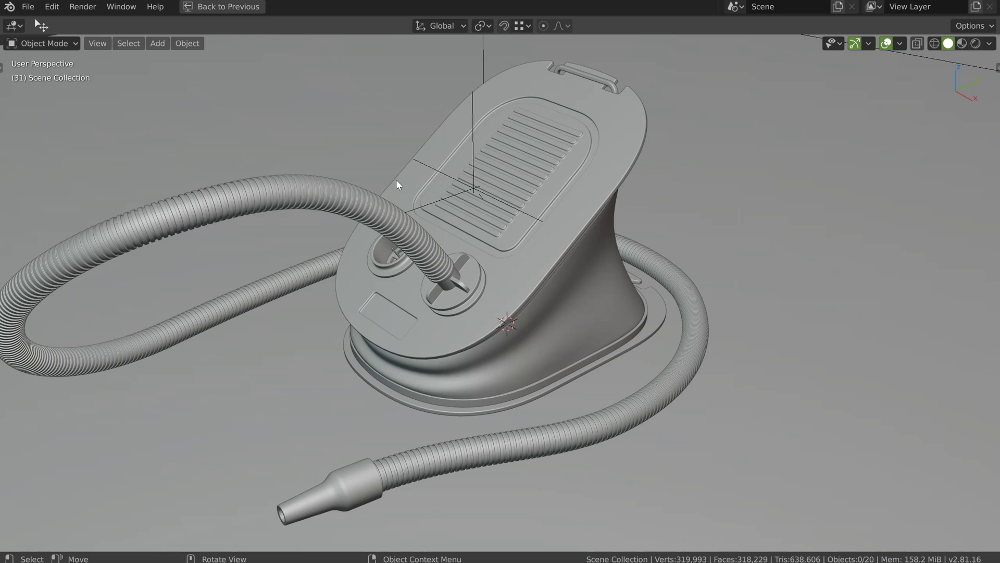
{"action": "left_click", "coordinate": [551, 247]}
{"action": "key", "text": "shift+q"}
{"action": "key", "text": "Escape"}
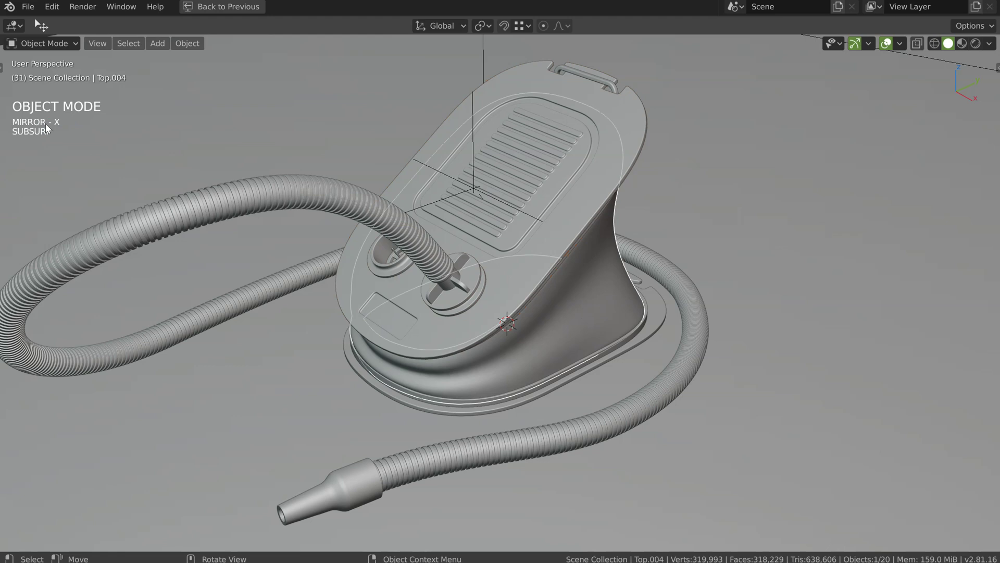
Select the pump's ribbed hose to read its modifier stack and look over the modifiers that Speedflow offers.
{"action": "left_click", "coordinate": [423, 463]}
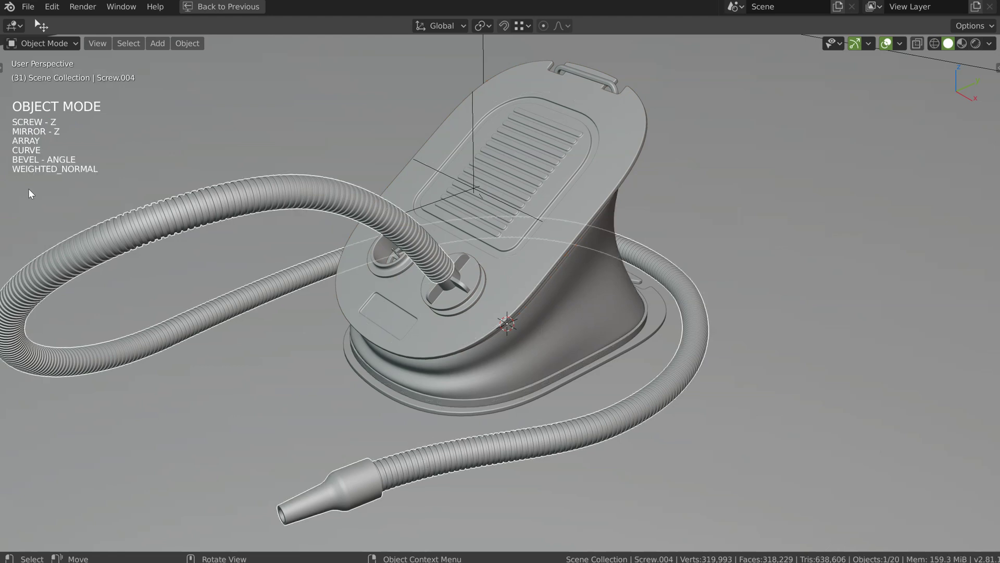
{"action": "middle_click_drag", "start_coordinate": [569, 185], "coordinate": [516, 247]}
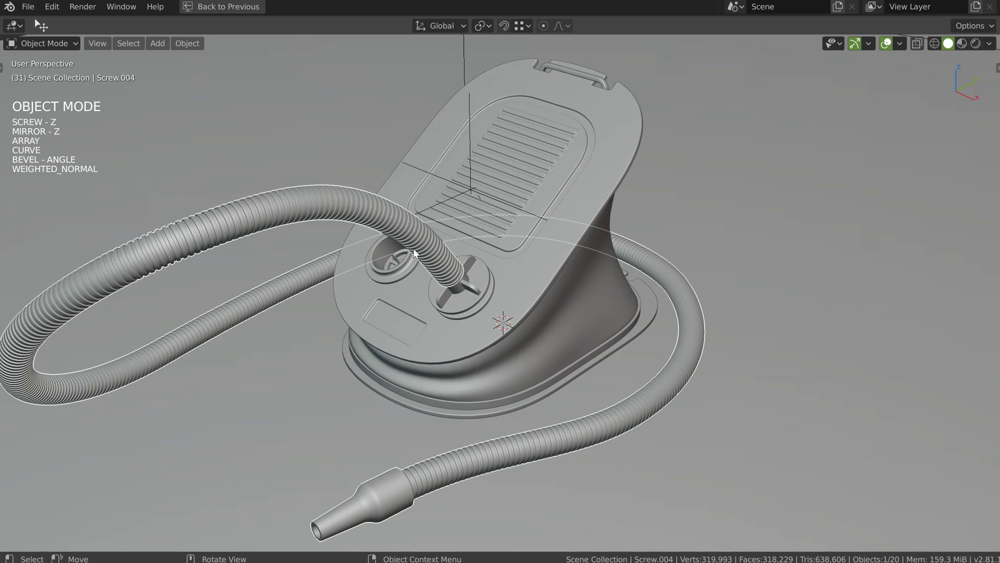
{"action": "key", "text": "alt+q"}
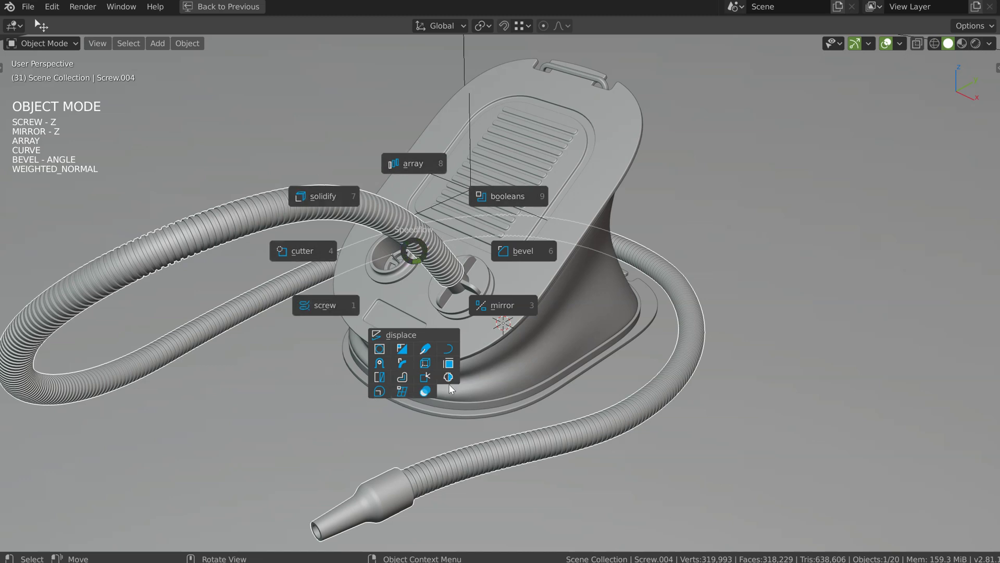
{"action": "key", "text": "Escape"}
{"action": "middle_click_drag", "start_coordinate": [433, 248], "coordinate": [509, 247]}
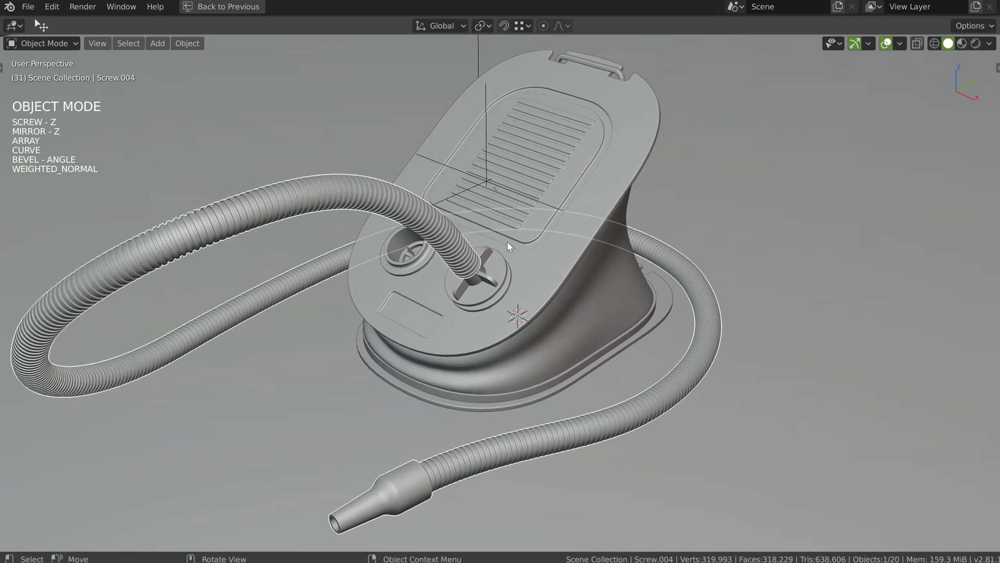